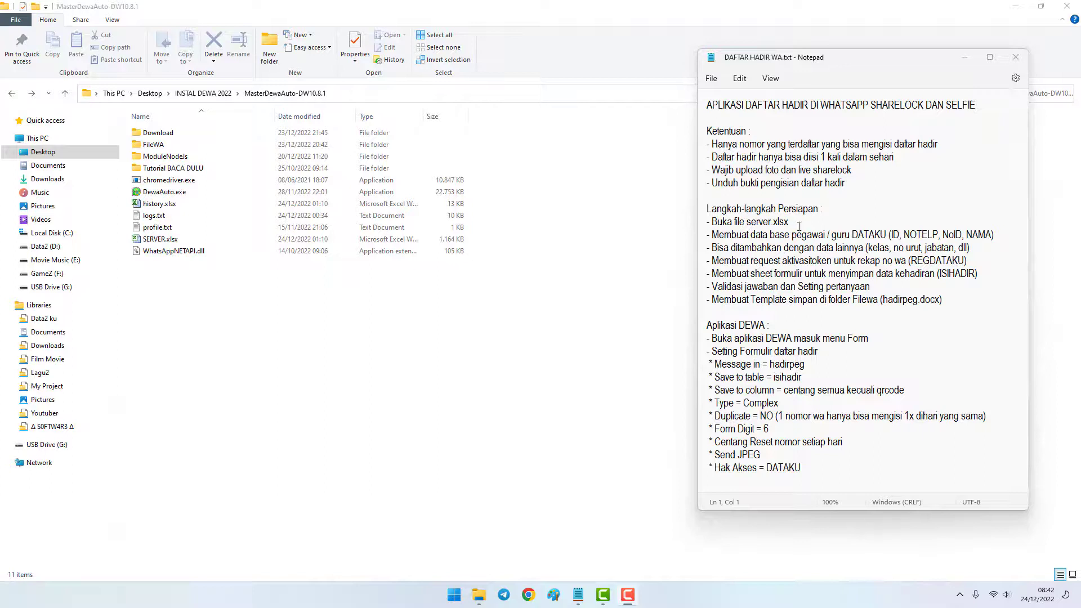
Open the SERVER.xlsx workbook from the MasterDewaAuto-DW10.8.1 folder.
left_click_drag(797, 226, 714, 223)
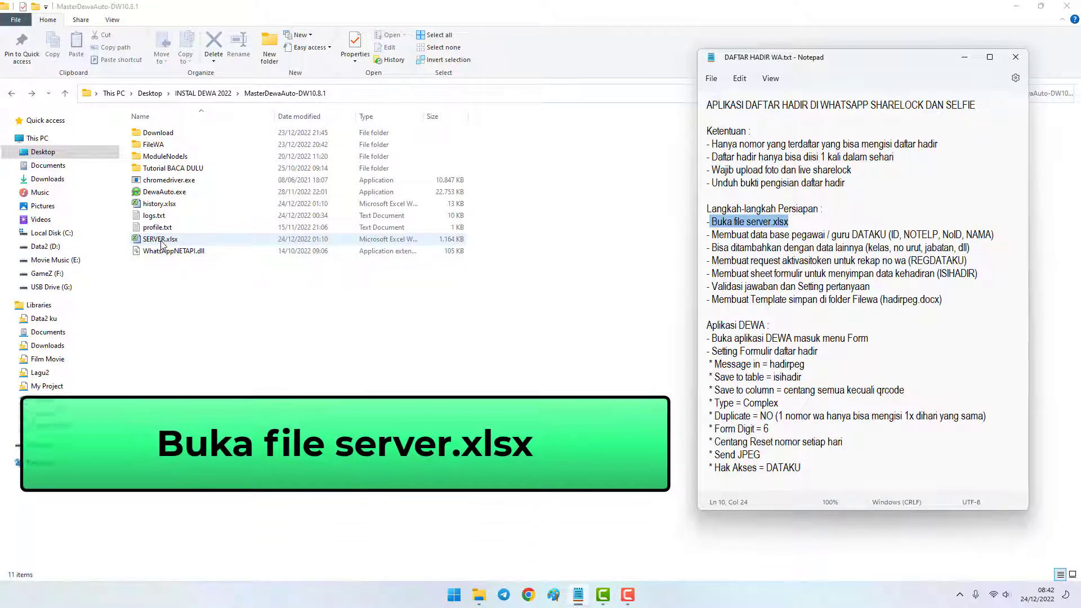
double_click(161, 240)
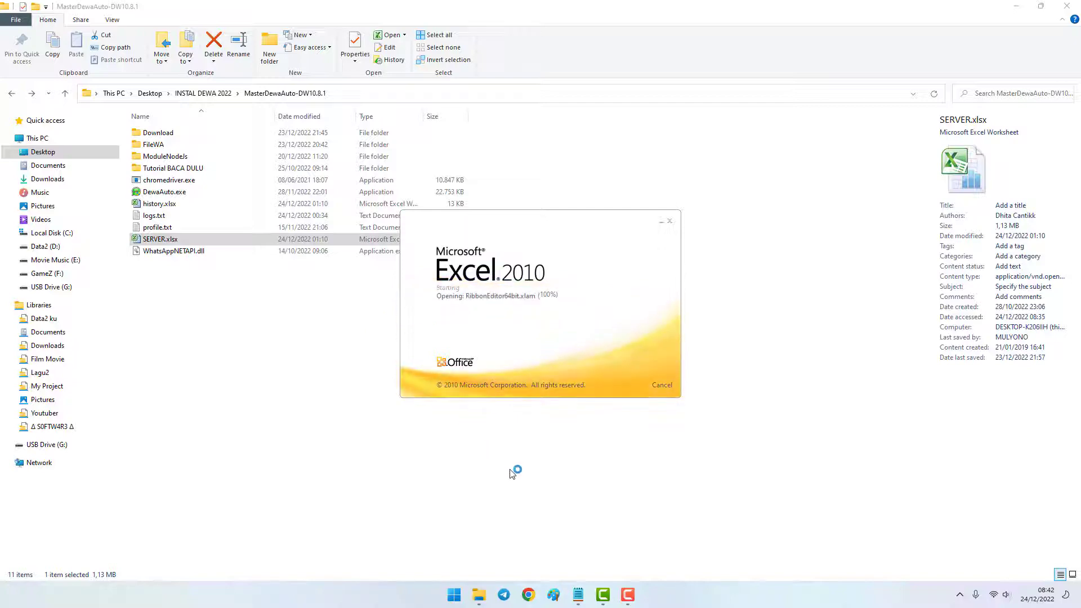
left_click(578, 594)
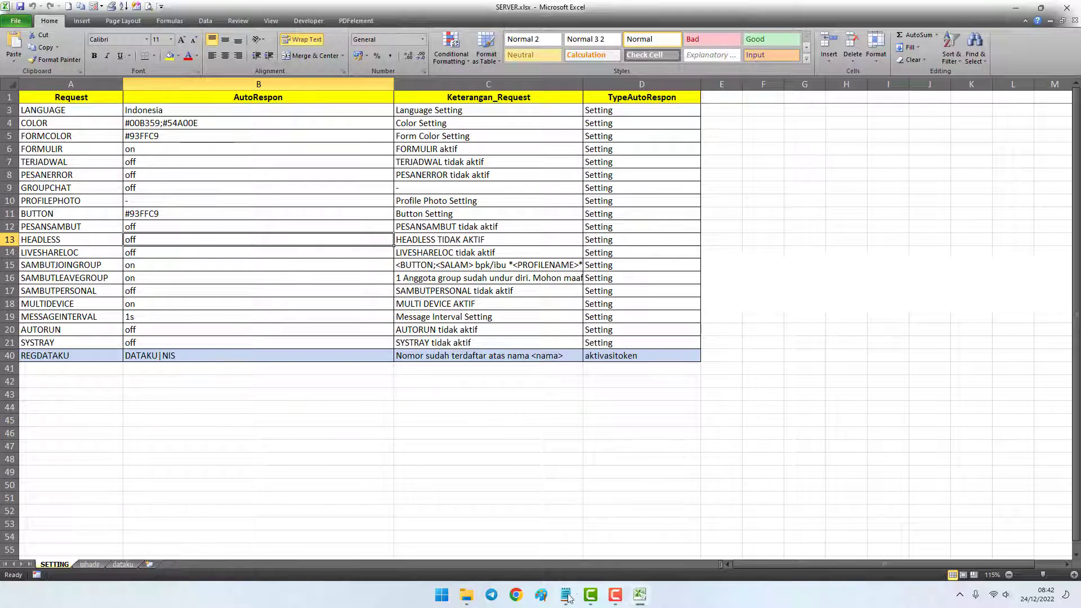
Review the DATAKU database line in the DAFTAR HADIR WA.txt notes, covering the NOTELP, NoID and NAMA fields.
left_click(567, 596)
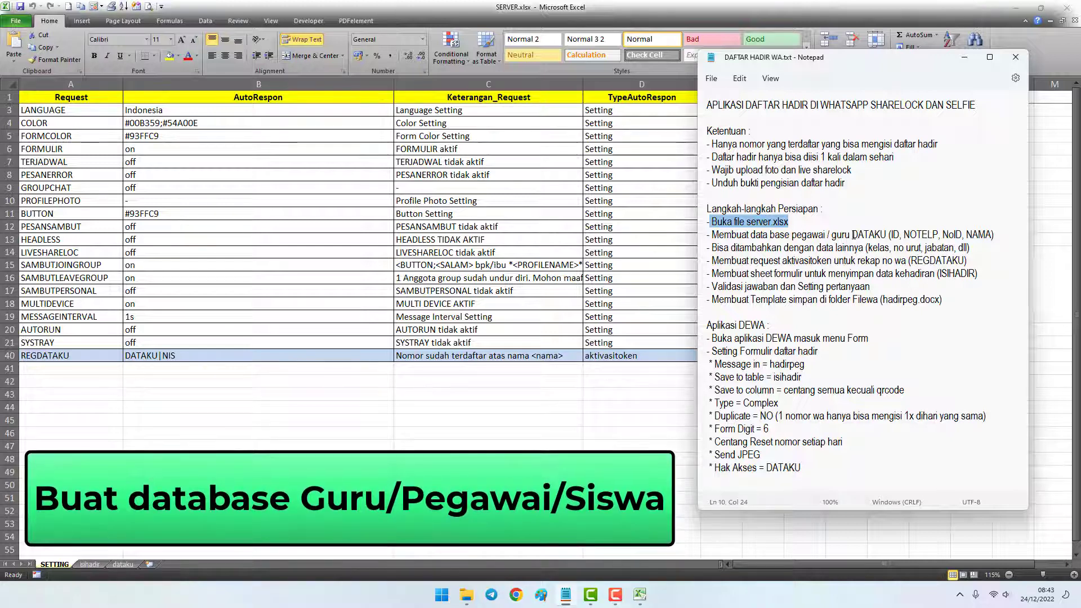
left_click_drag(852, 234, 887, 234)
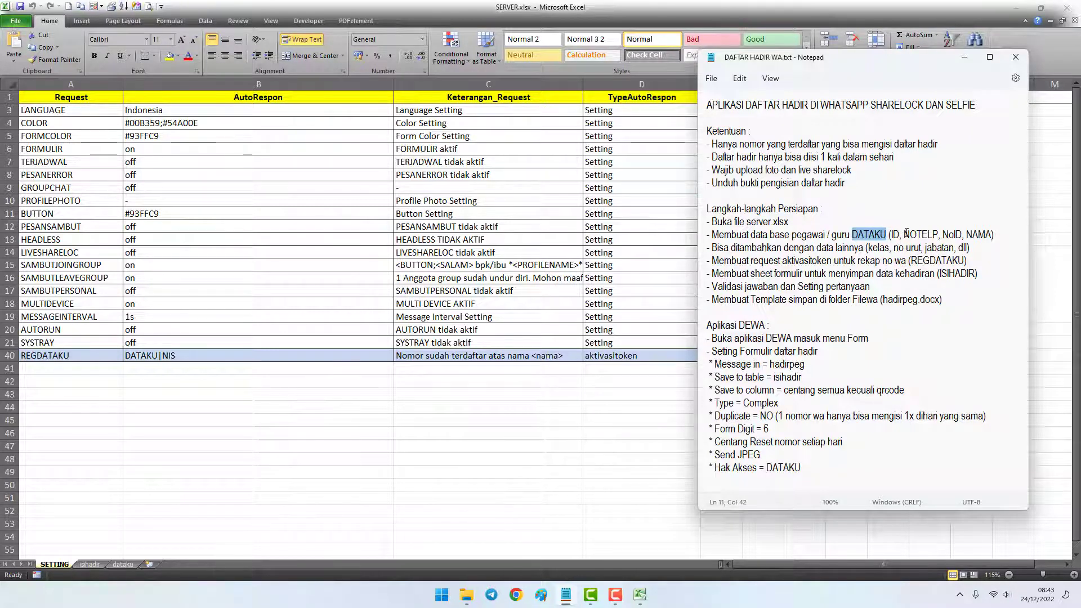
left_click_drag(904, 234, 935, 234)
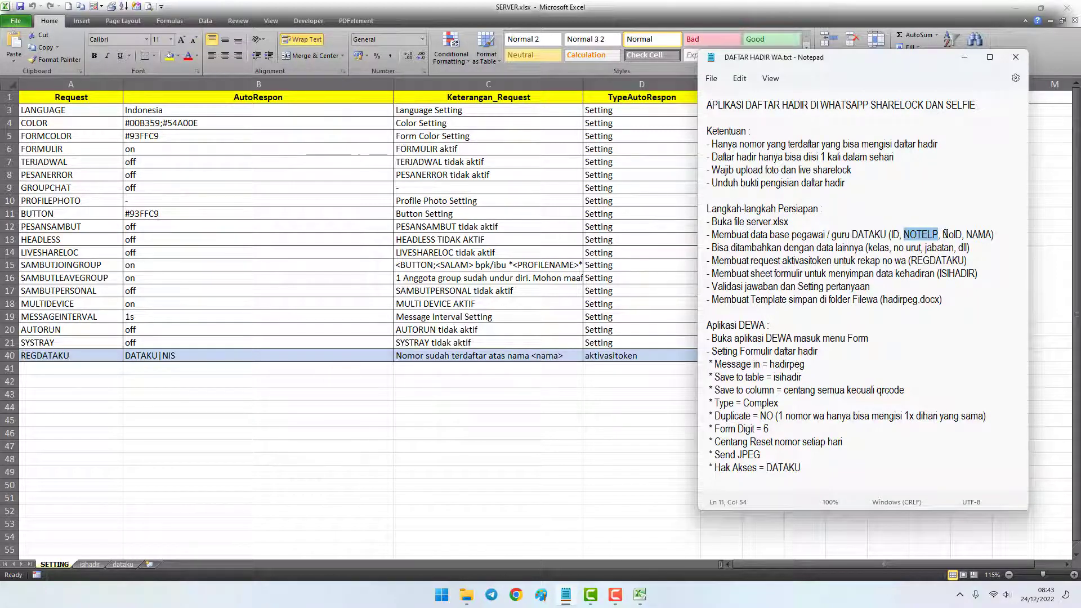
left_click_drag(943, 234, 962, 234)
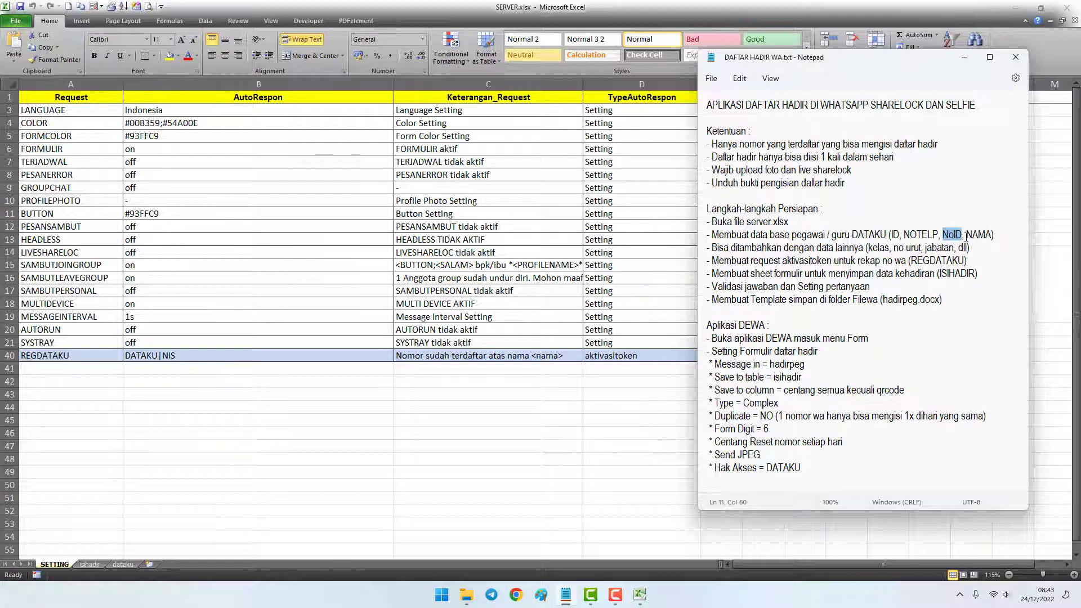
left_click_drag(966, 236, 974, 236)
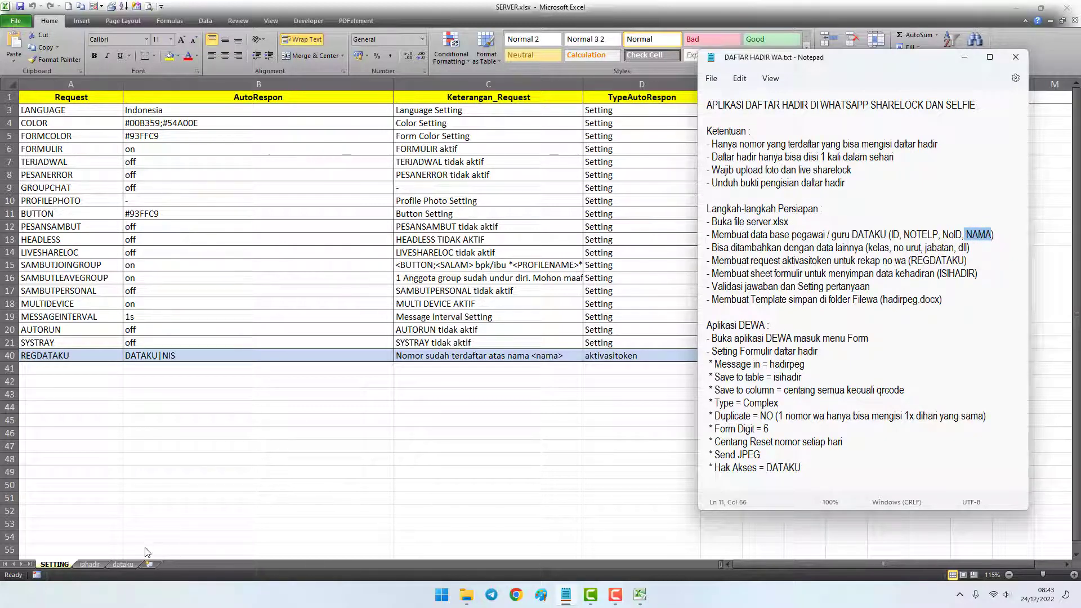
Open the dataku sheet and check its required ID, nis, notelp and nama column headers.
left_click(129, 563)
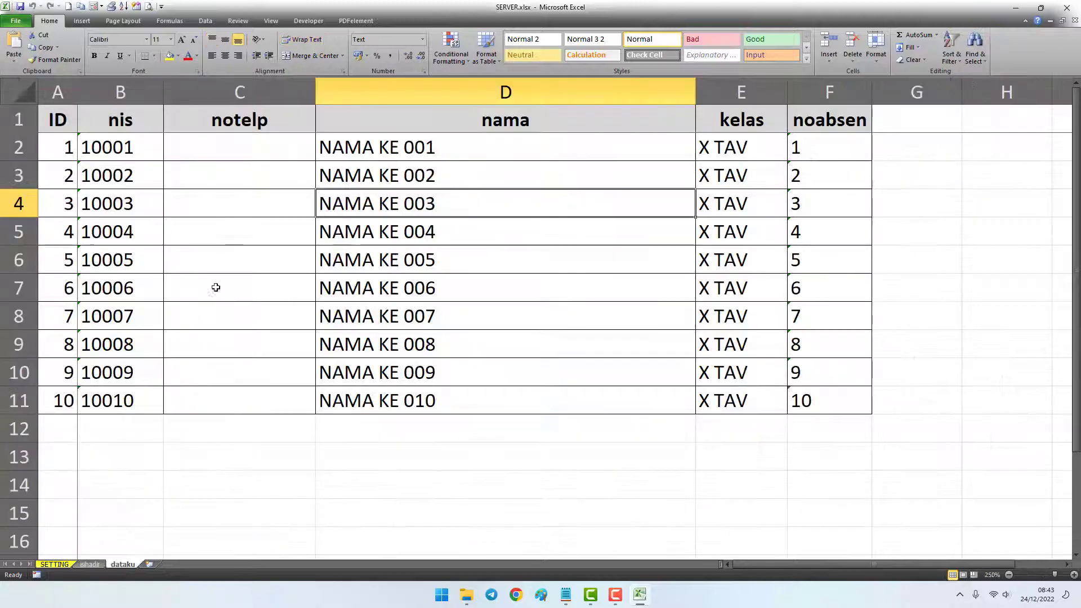
left_click(58, 119)
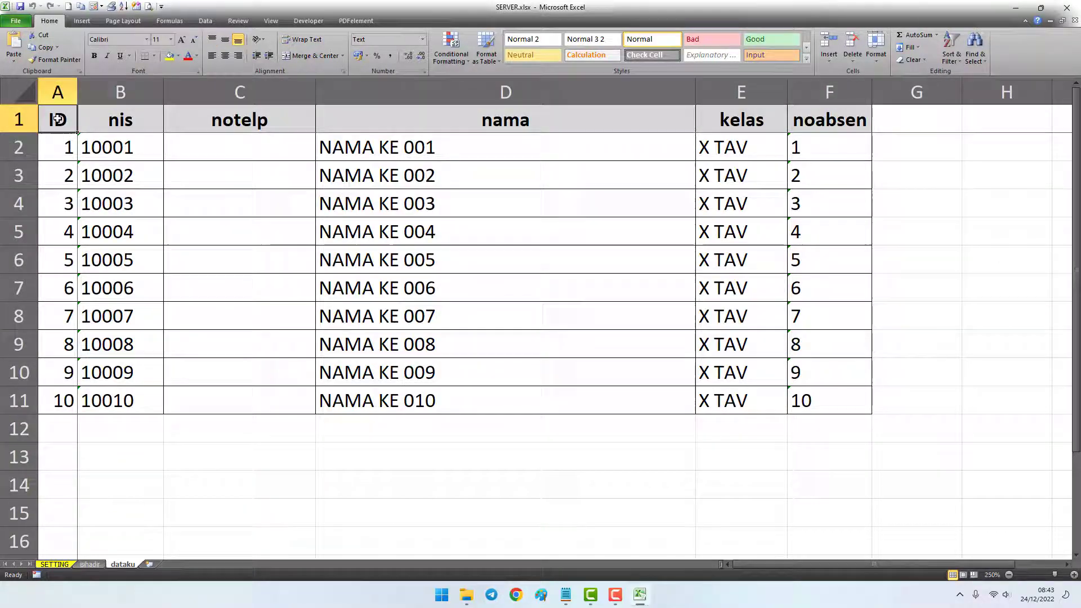
left_click(112, 122)
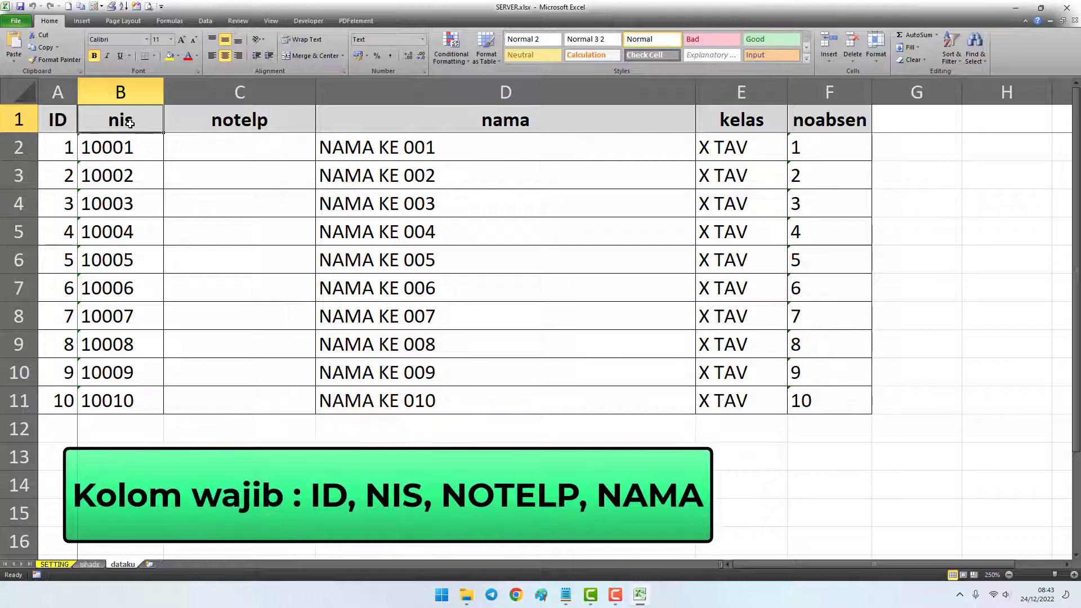
left_click(245, 117)
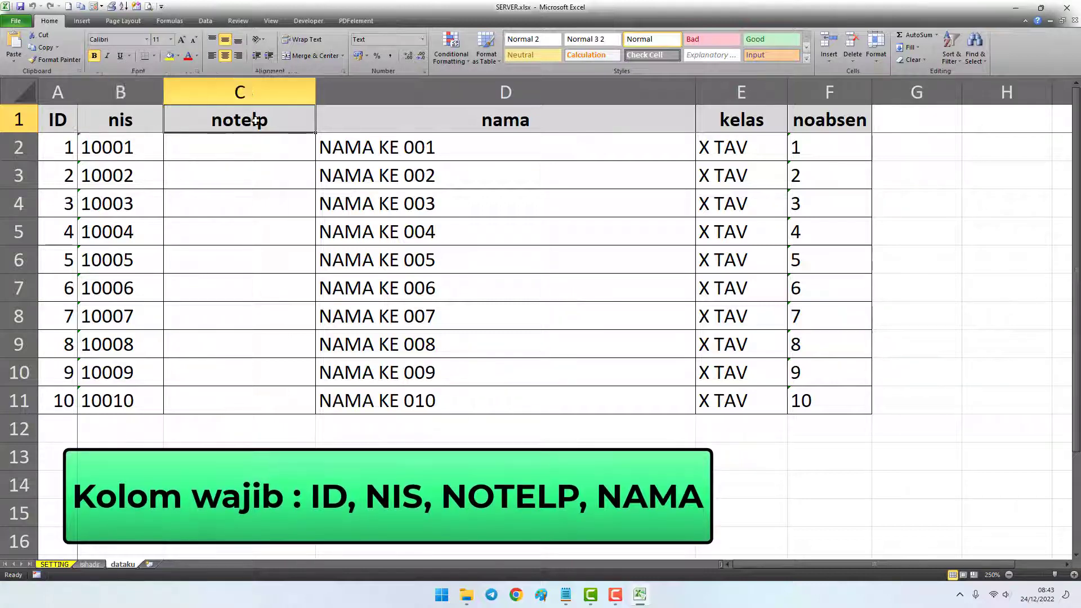
left_click(495, 121)
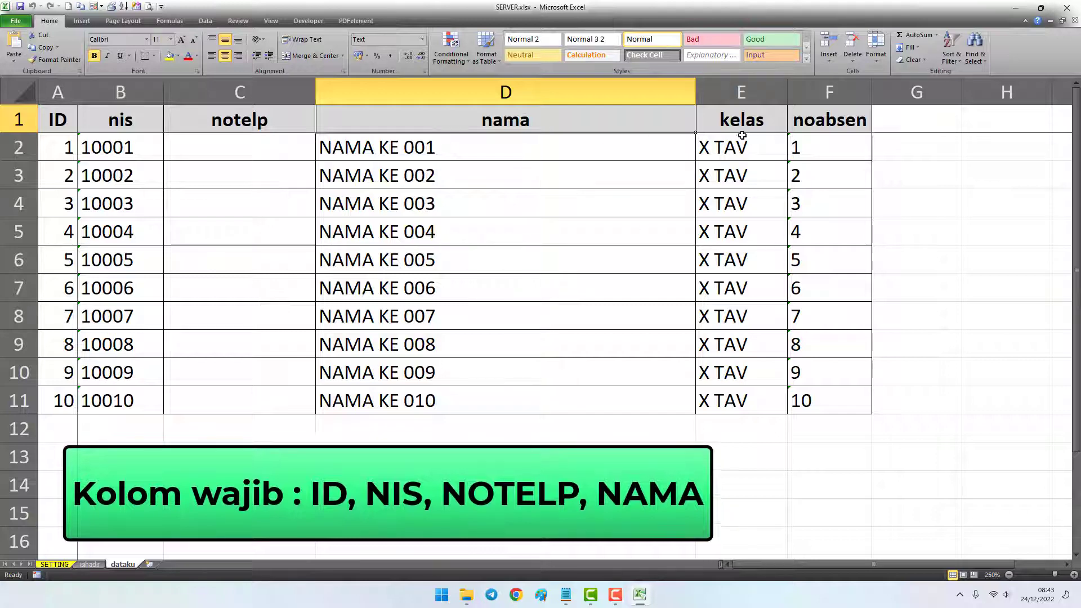
Check the notes on optional extra data and inspect the kelas and noabsen columns of the dataku sheet.
left_click(565, 595)
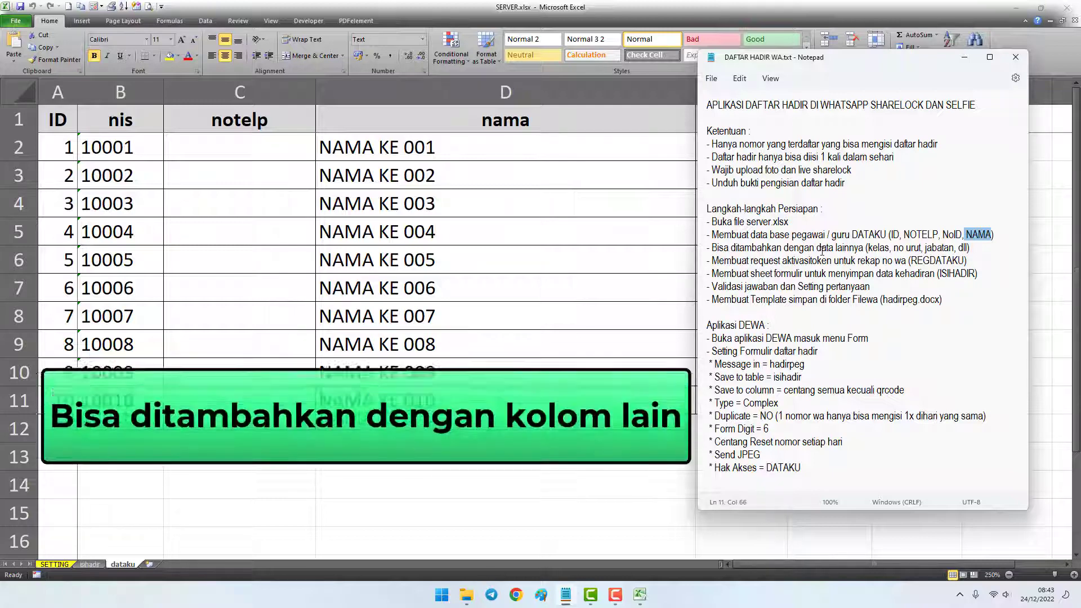
left_click(586, 152)
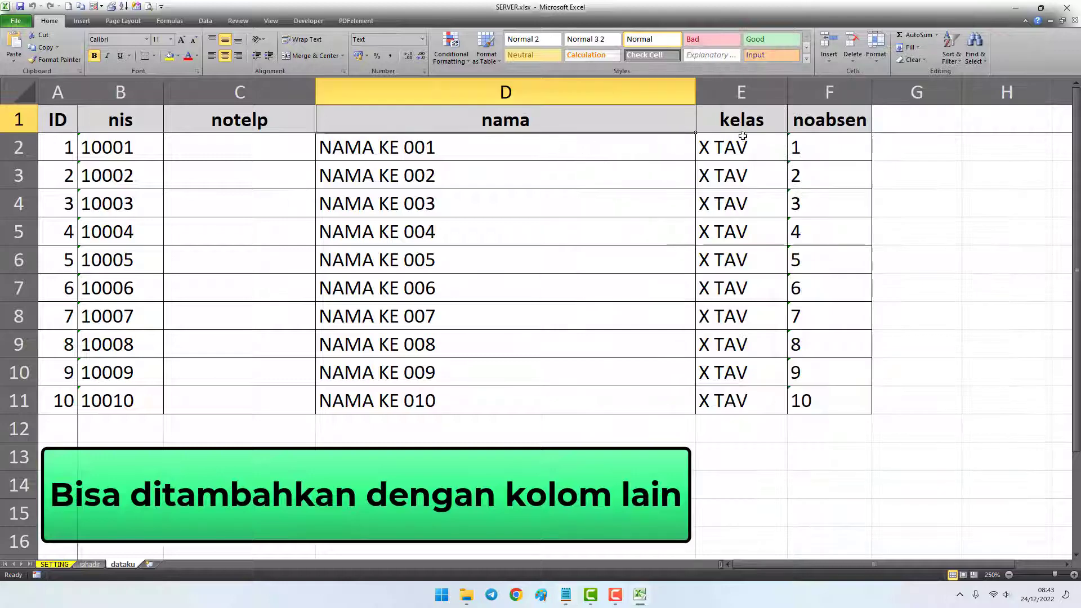
left_click_drag(741, 120, 804, 401)
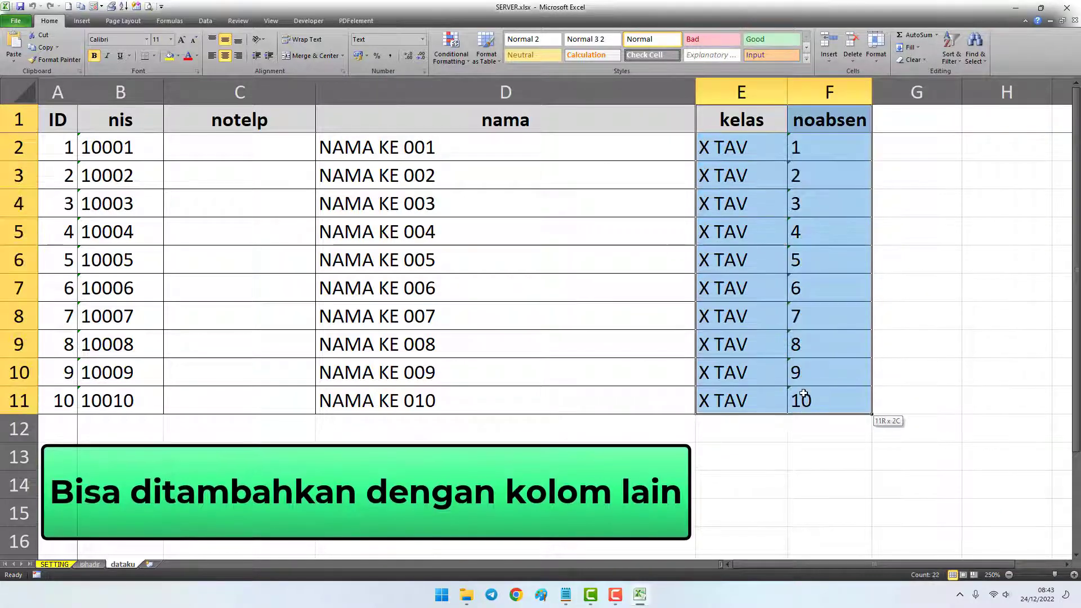
left_click(914, 124)
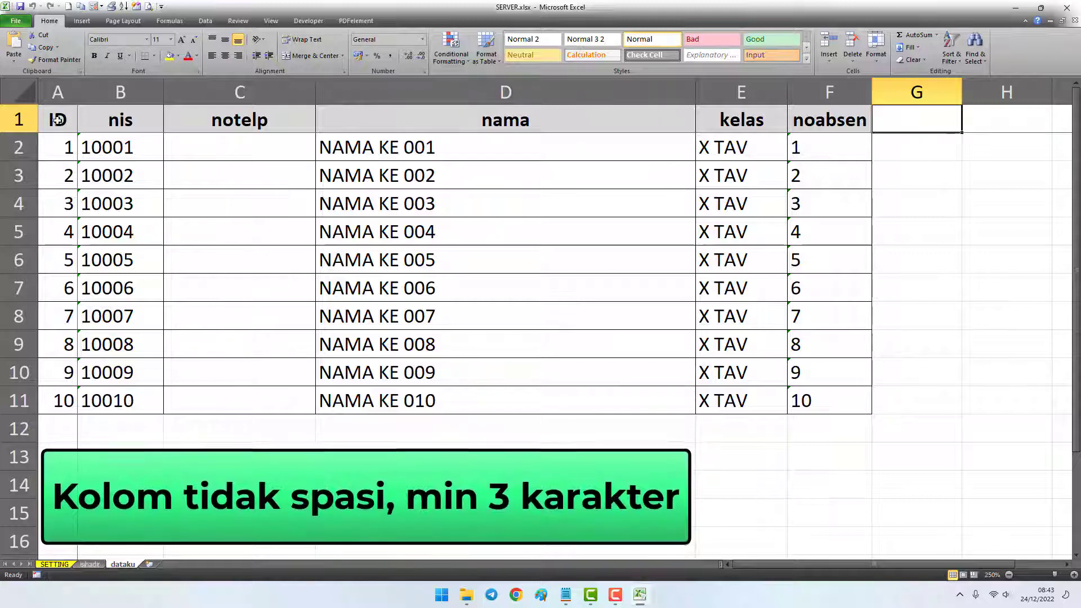
Examine the entries under each dataku column in turn, from ID and nis through notelp and nama to kelas and noabsen.
left_click_drag(53, 119, 49, 401)
left_click(132, 120)
left_click_drag(130, 147, 136, 290)
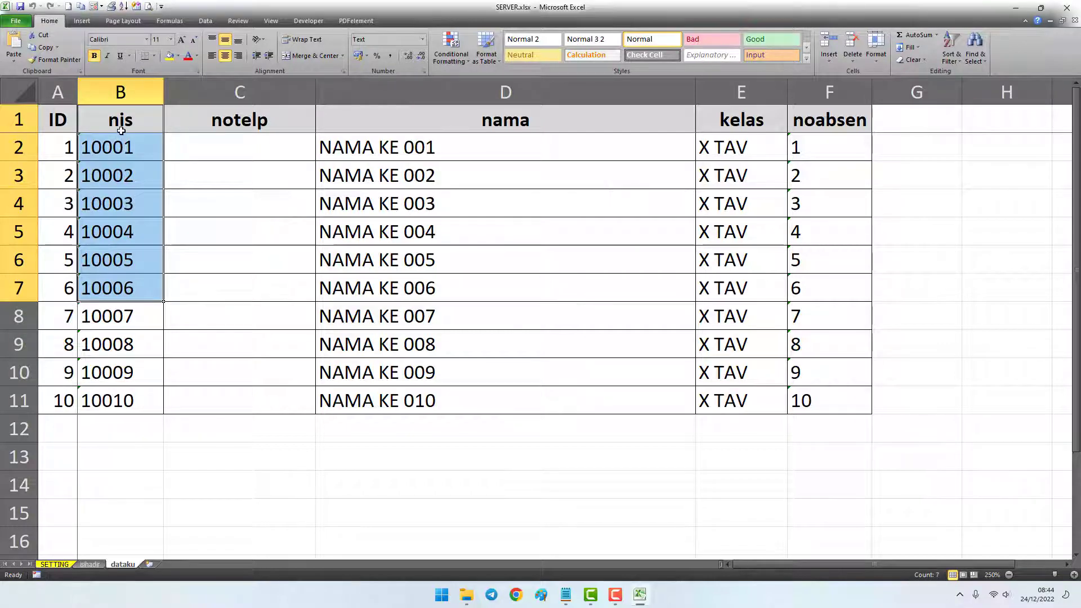
left_click_drag(121, 145, 131, 411)
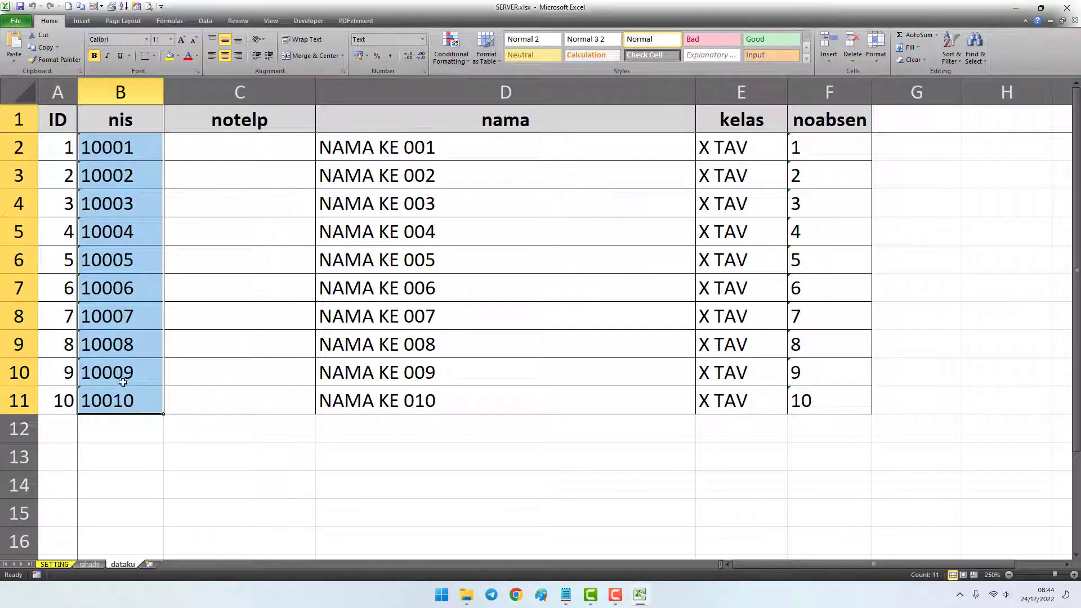
left_click(256, 121)
left_click_drag(256, 147, 280, 397)
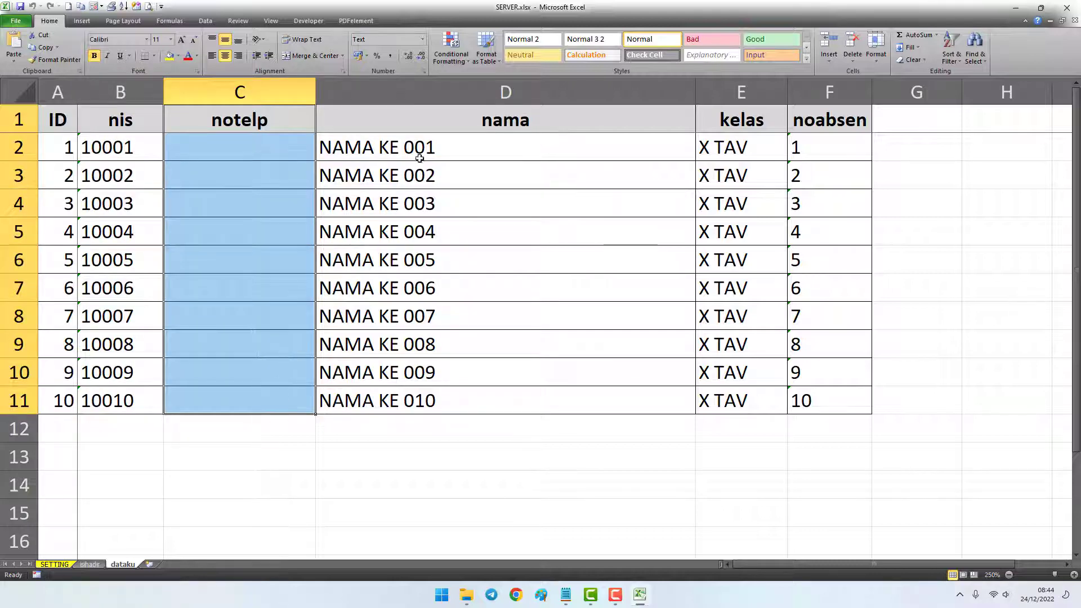
left_click(437, 123)
left_click_drag(463, 147, 465, 388)
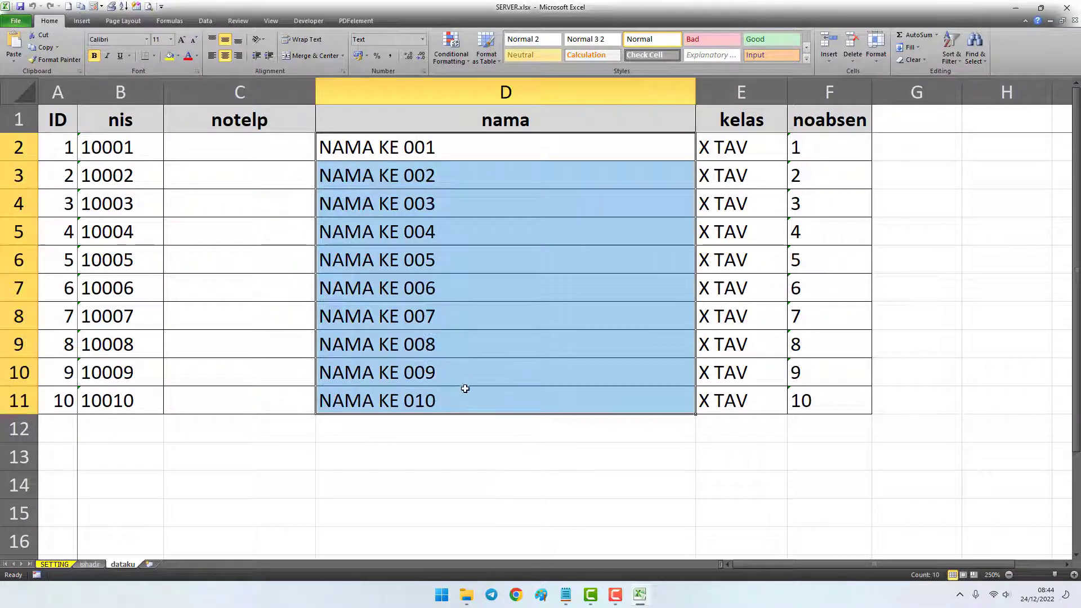
left_click_drag(735, 117, 822, 396)
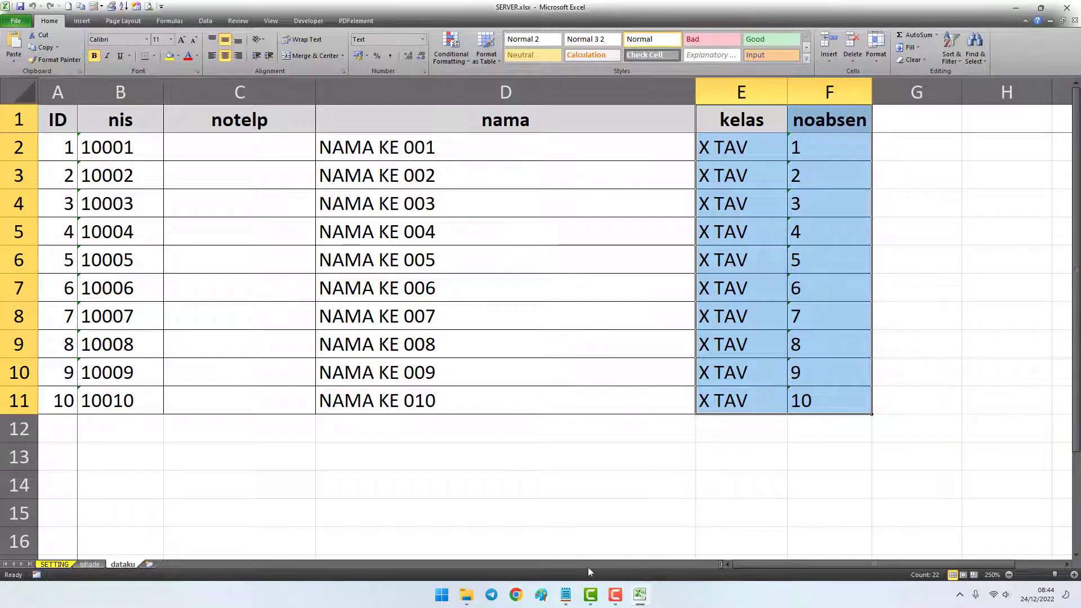
Consult the preparation notes again and inspect the notelp cells C2:C11 on the dataku sheet.
left_click(565, 594)
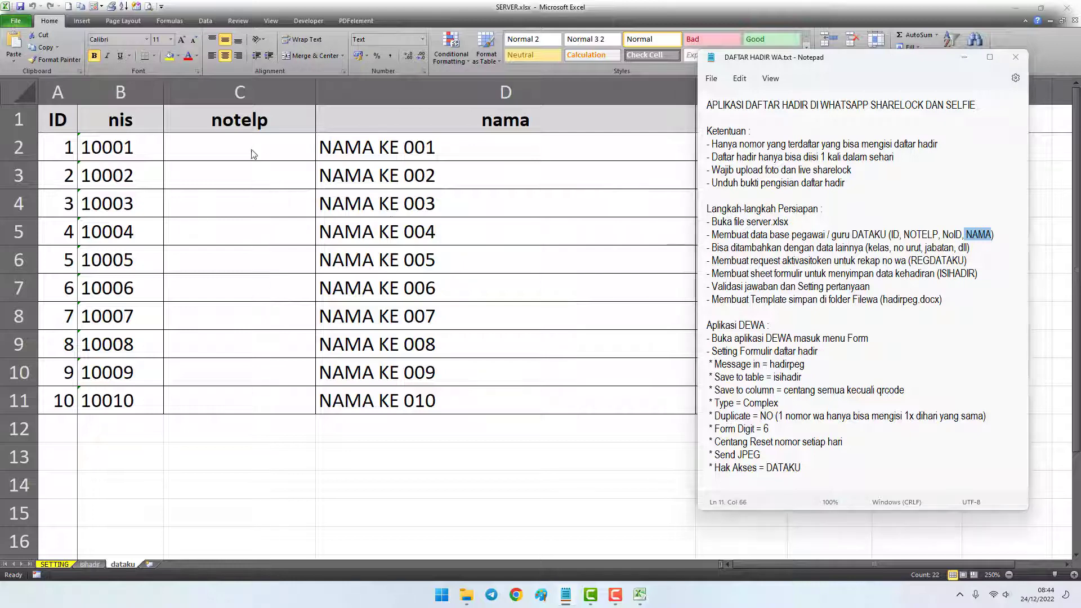
left_click(222, 144)
left_click_drag(222, 145, 256, 402)
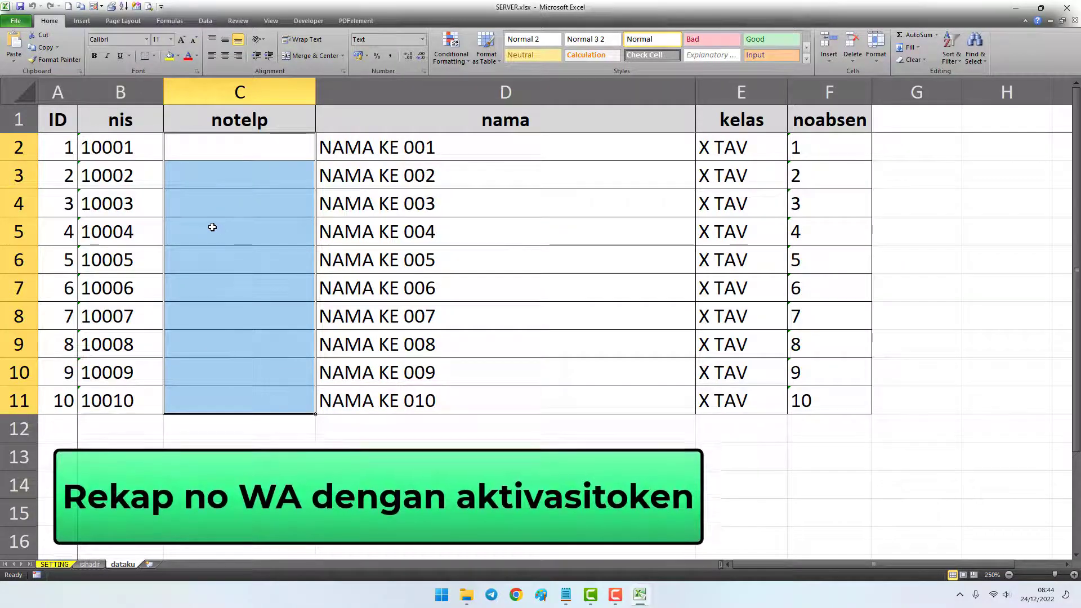
Enter a sample phone number as text in notelp cell C2, with the country code and no spaces or symbols.
left_click(198, 145)
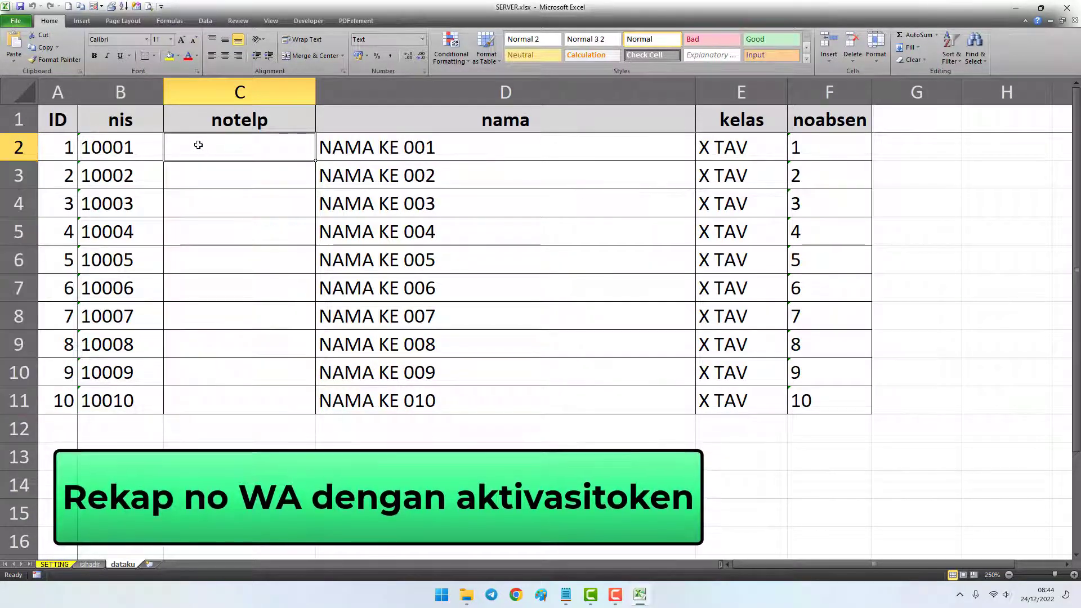
type("'628")
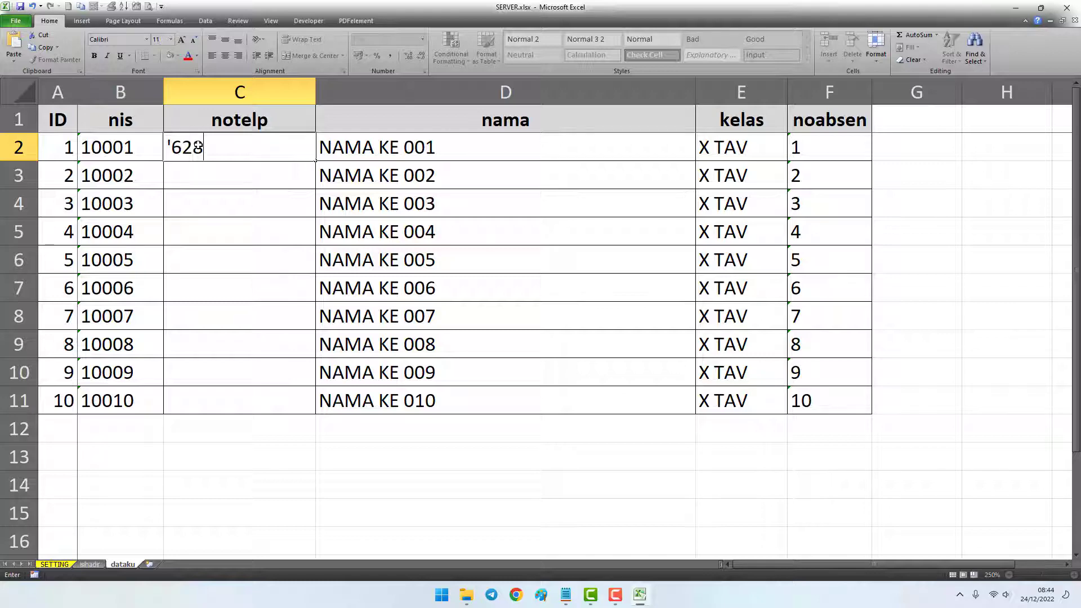
type("12345")
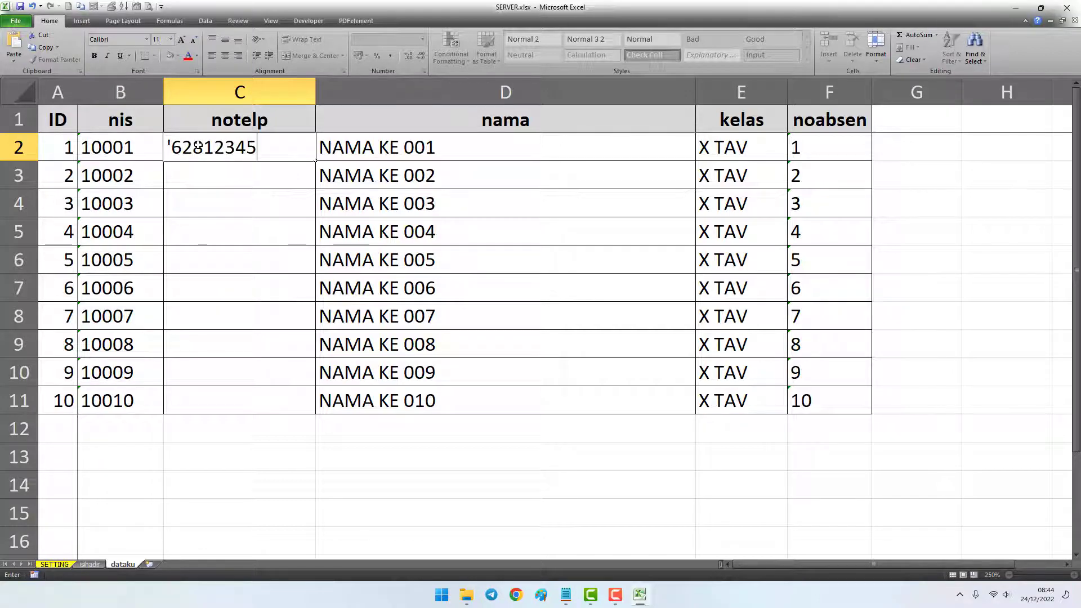
type("6789")
key("Return")
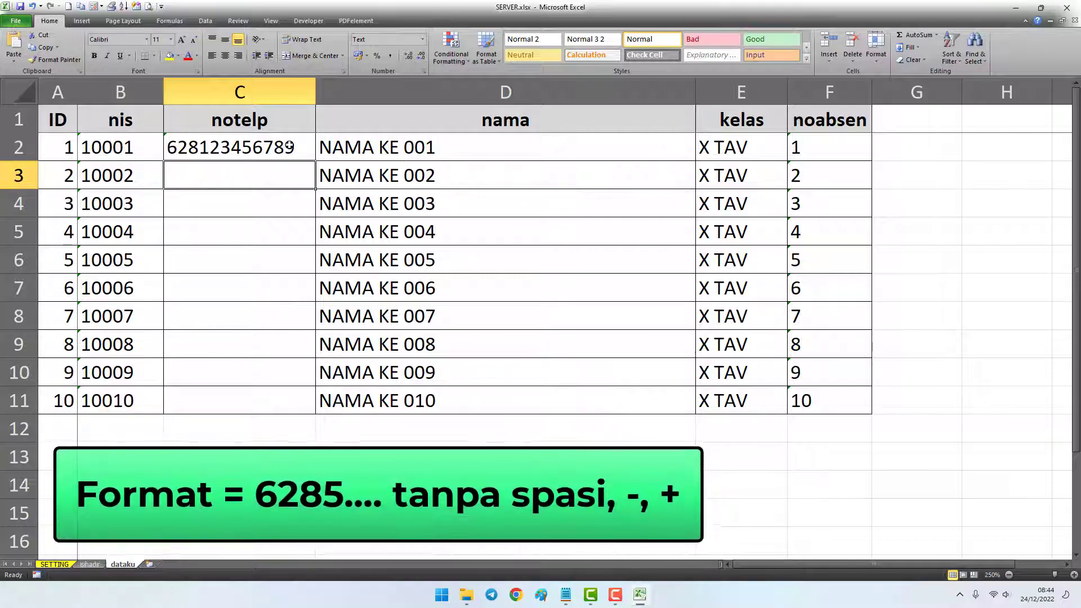
Inspect the prefix of the sample phone number in cell C2 and delete the whole number from the cell.
left_click(172, 147)
double_click(171, 147)
left_click_drag(172, 146, 203, 148)
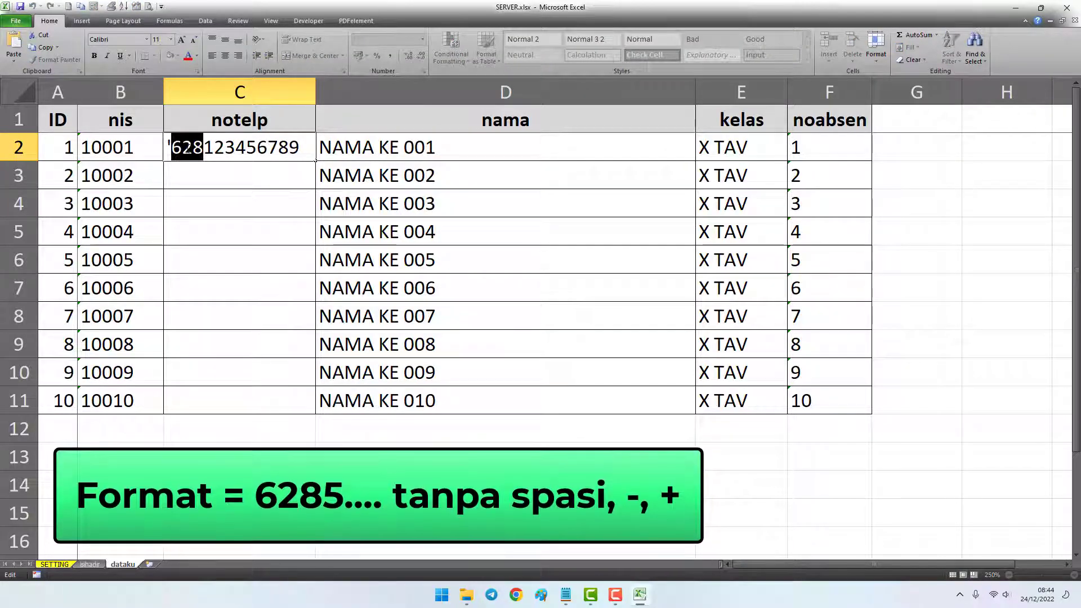
left_click(299, 148)
left_click_drag(299, 148, 156, 150)
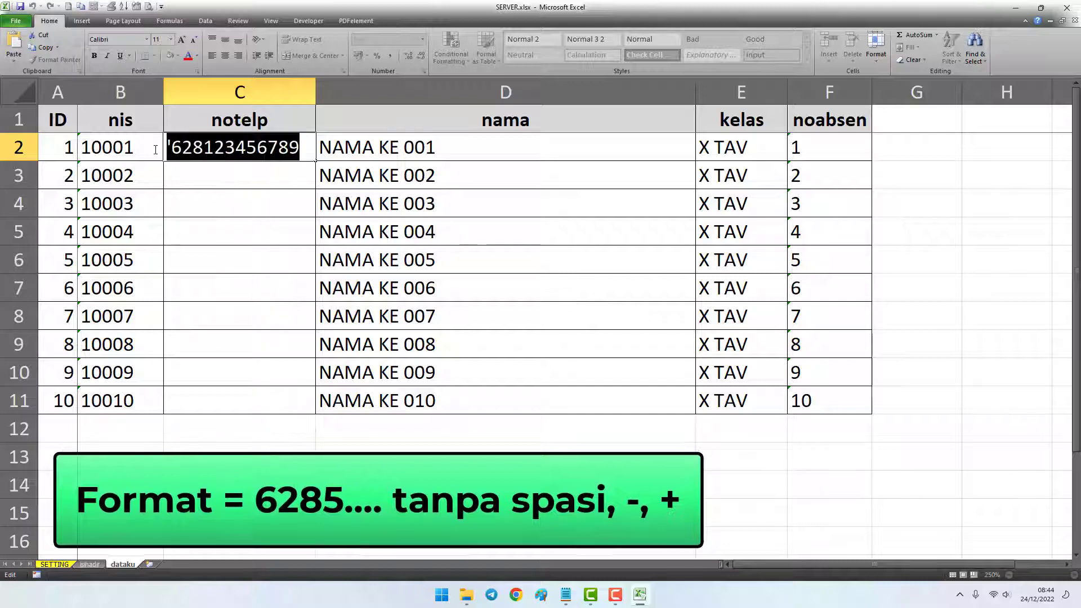
key("Delete")
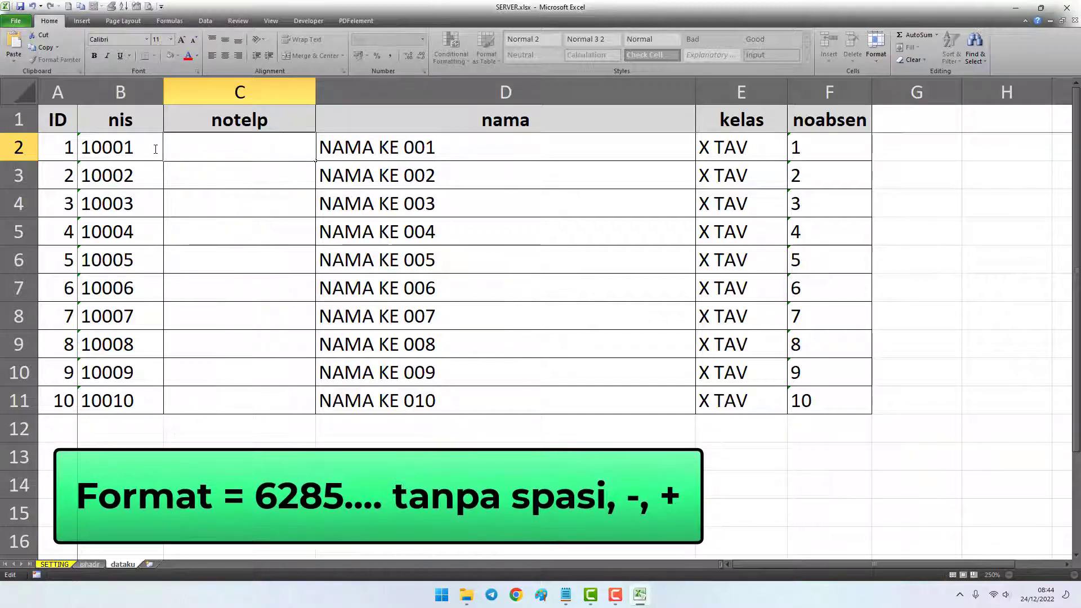
key("Return")
left_click(217, 140)
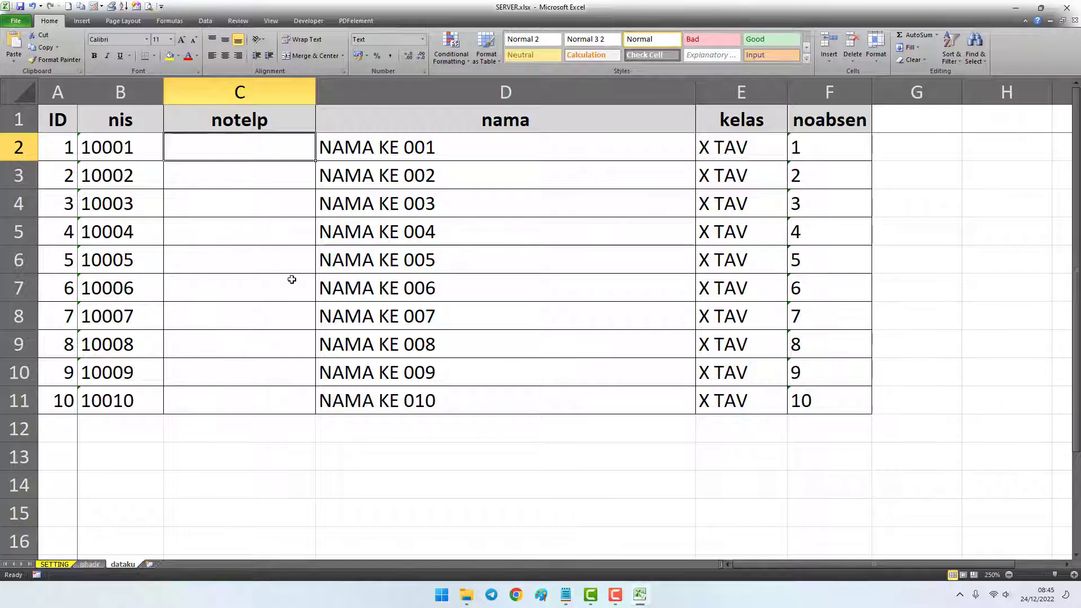
Open the SETTING sheet and locate the REGDATAKU request in row 40.
left_click(57, 564)
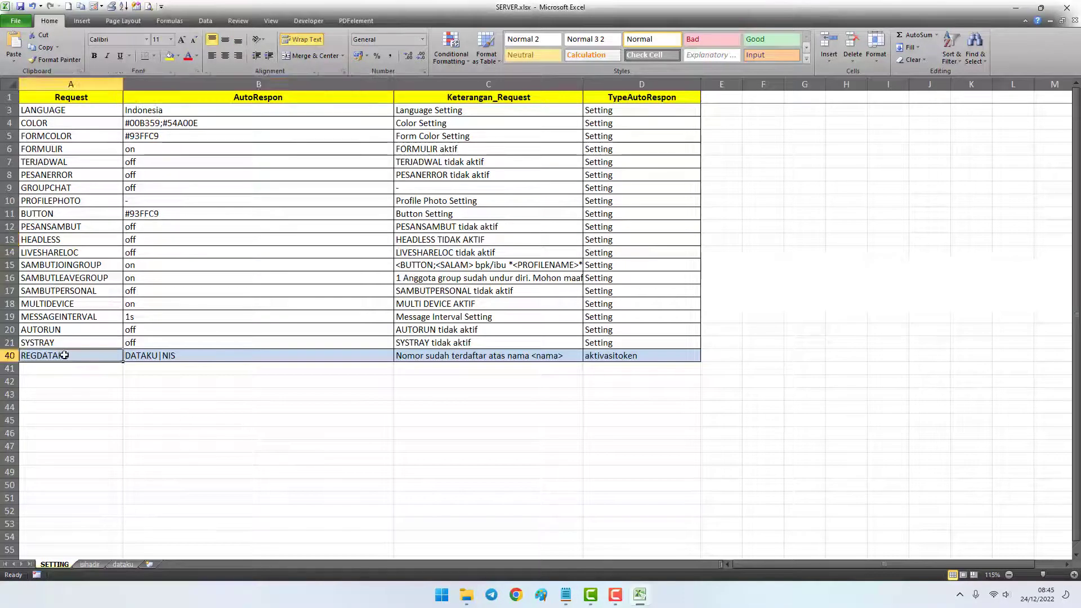
scroll(80, 355, "up", 1, "ctrl")
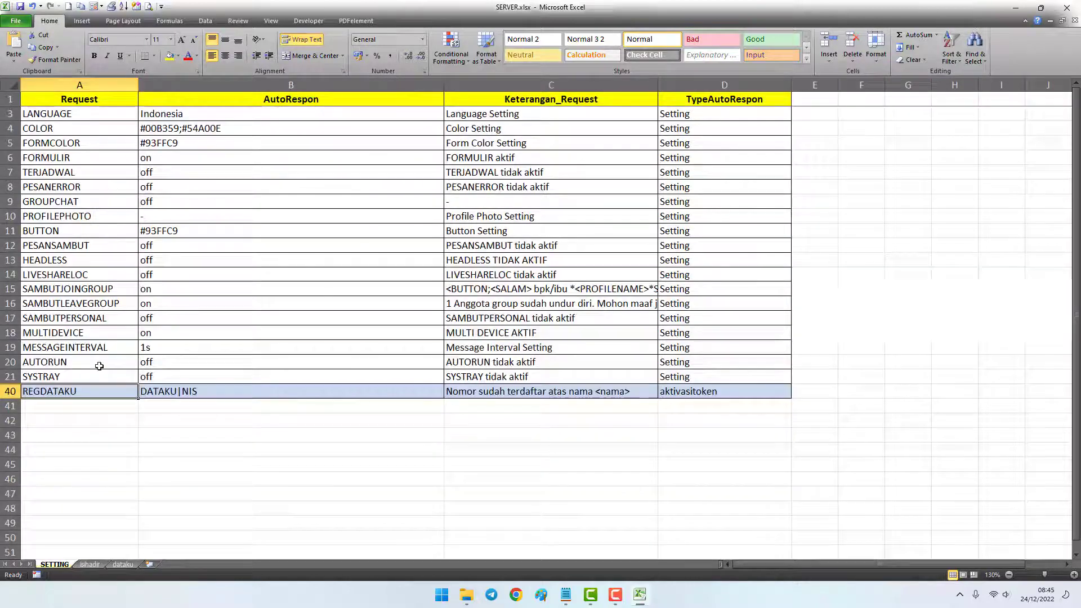
left_click(78, 412)
left_click(70, 392)
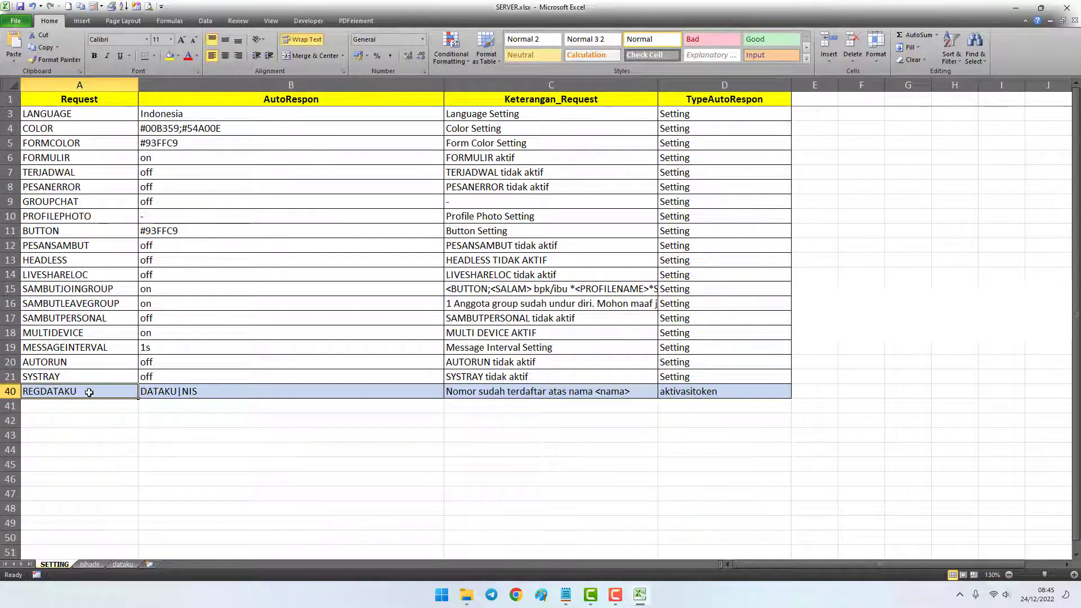
Compare the DATAKU part of the REGDATAKU AutoRespon value in SETTING cell B40 with the dataku sheet.
left_click(124, 565)
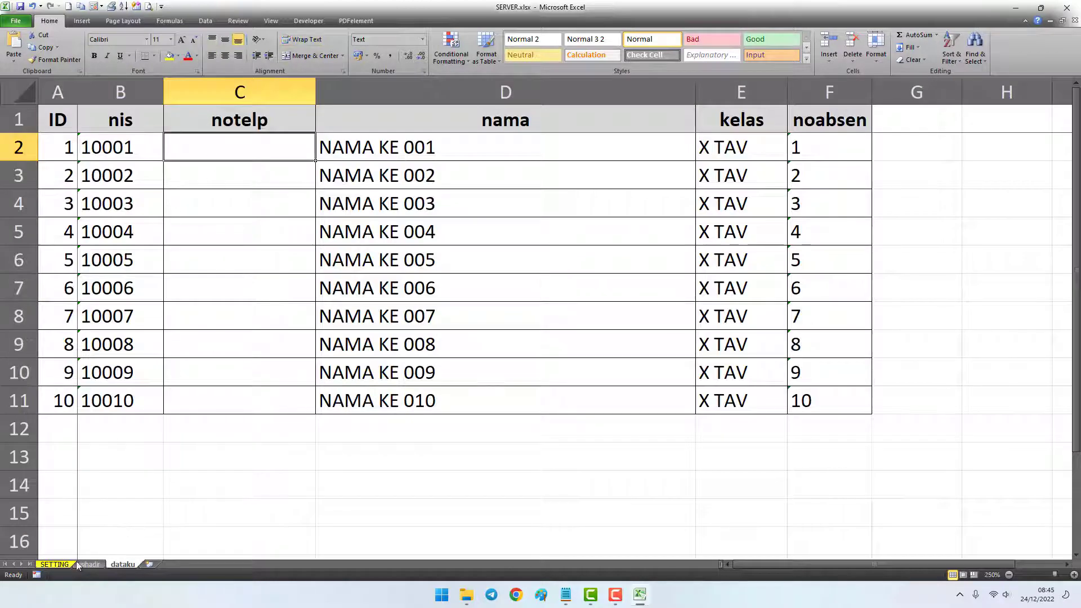
left_click(55, 564)
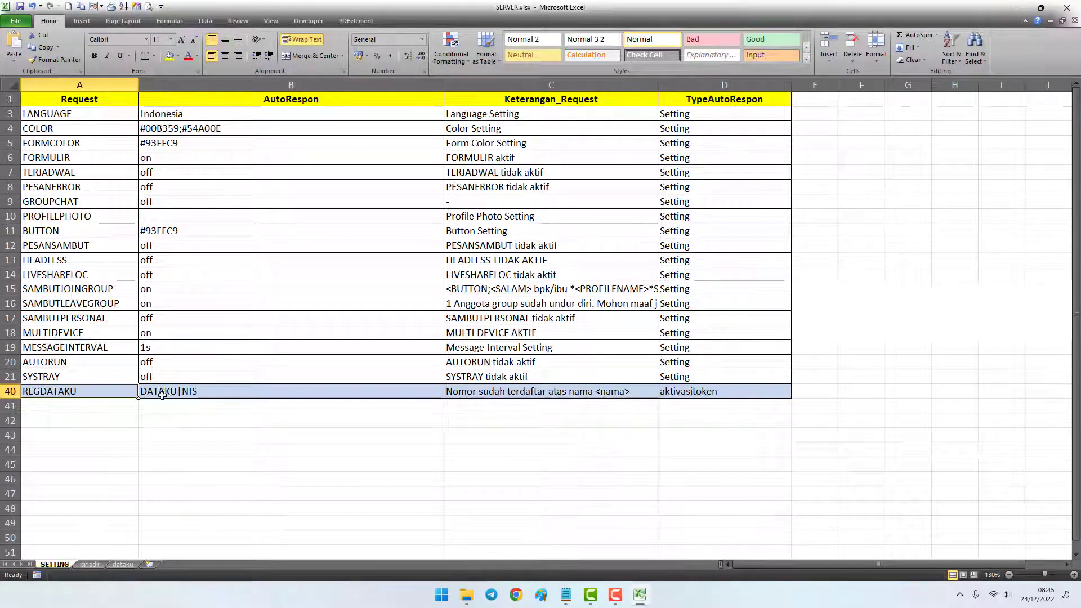
left_click(174, 392)
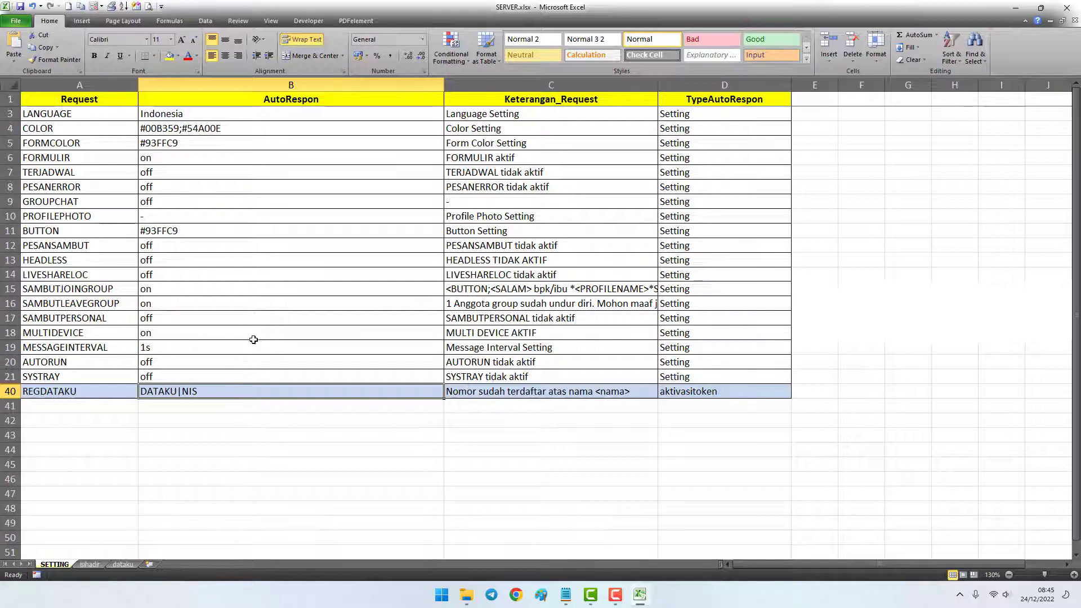
double_click(179, 390)
left_click_drag(179, 391, 131, 390)
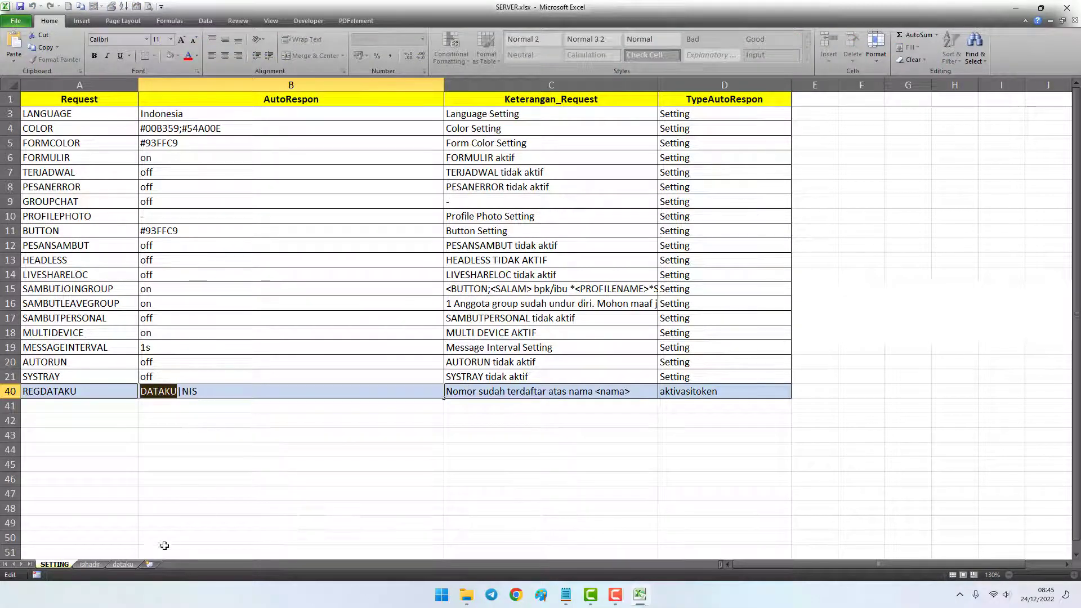
left_click(123, 564)
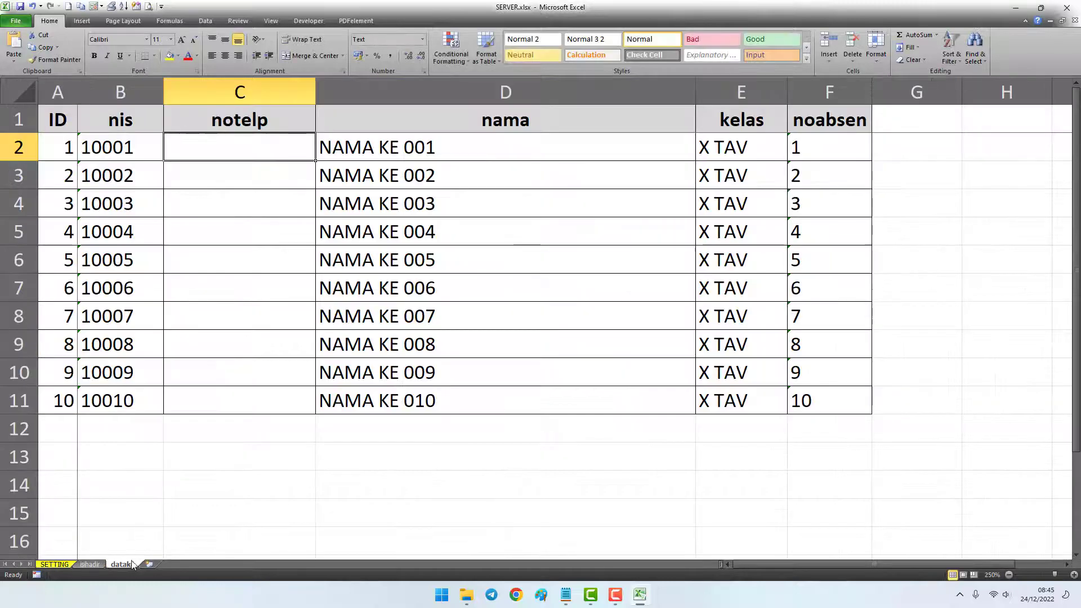
left_click(70, 564)
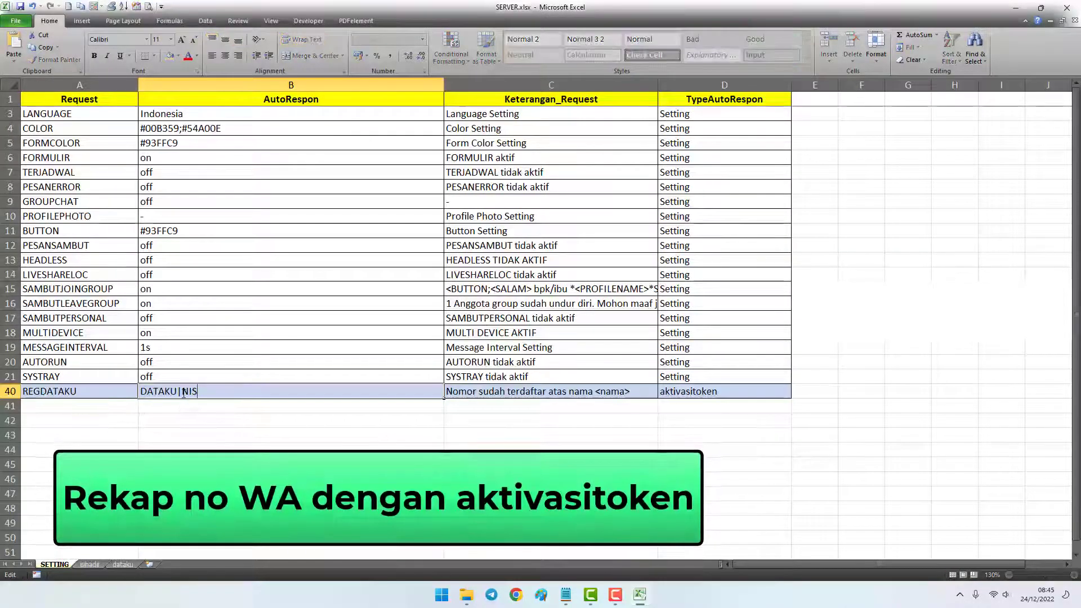
Check the NIS part of B40 against the dataku sheet's nis column, and inspect the REGDATAKU description and type in C40:D40.
left_click_drag(183, 393, 211, 391)
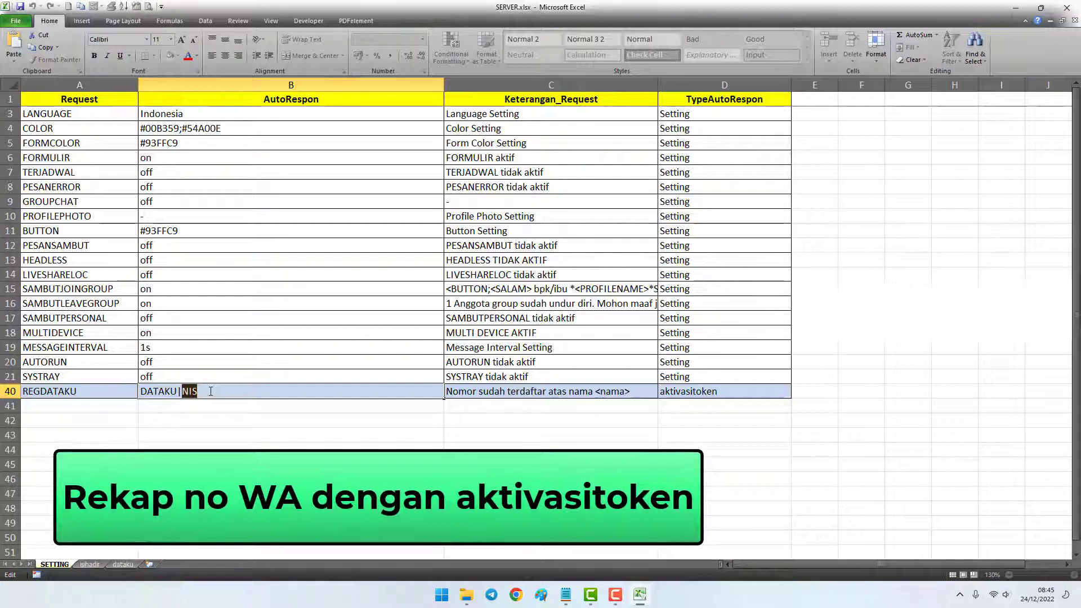
left_click(138, 564)
left_click(113, 128)
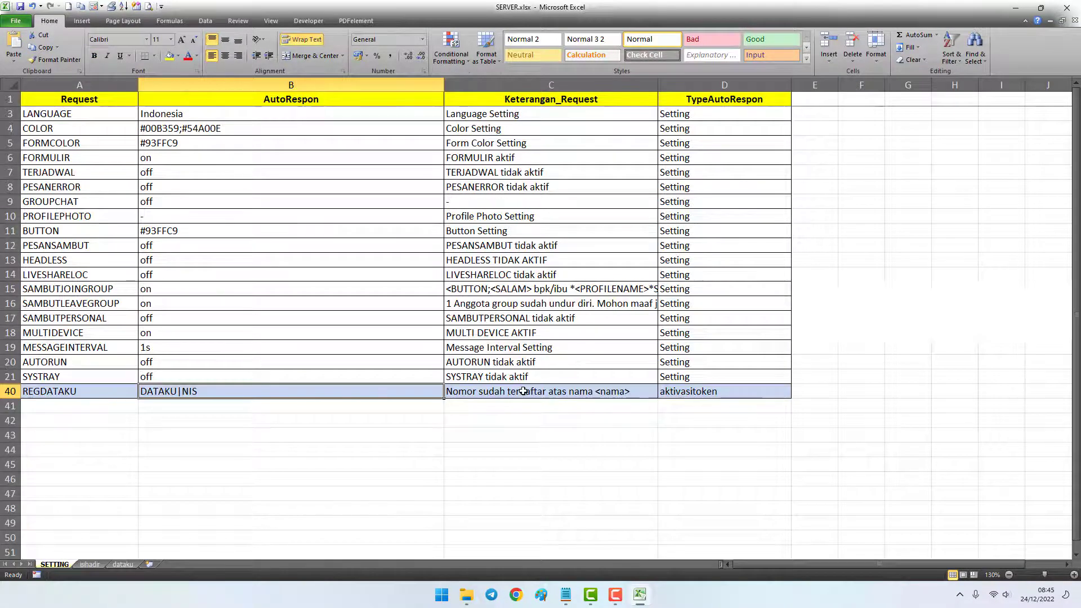
left_click(505, 390)
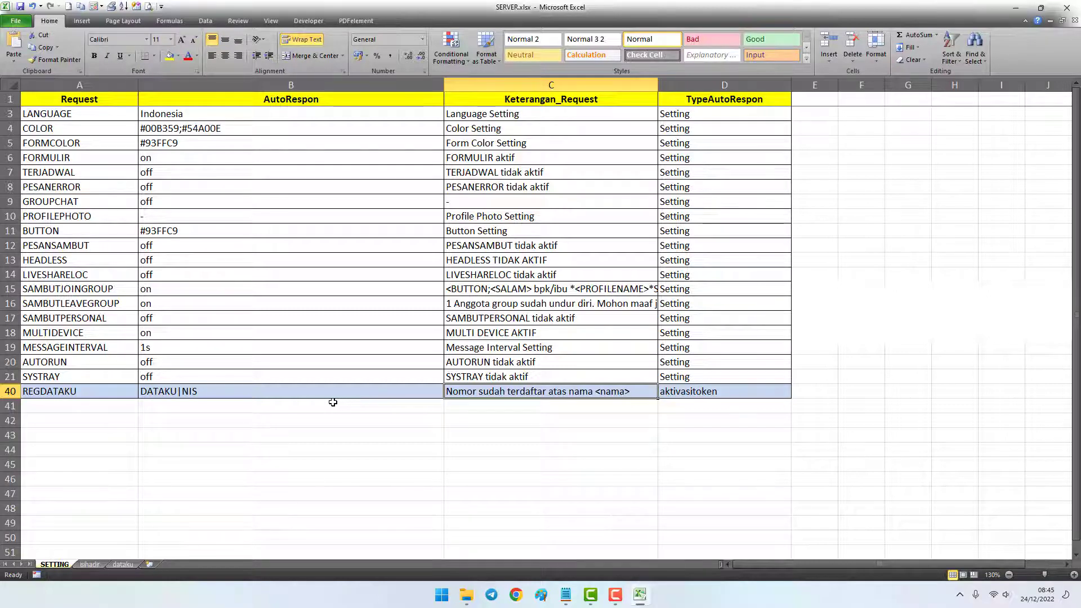
left_click(681, 393)
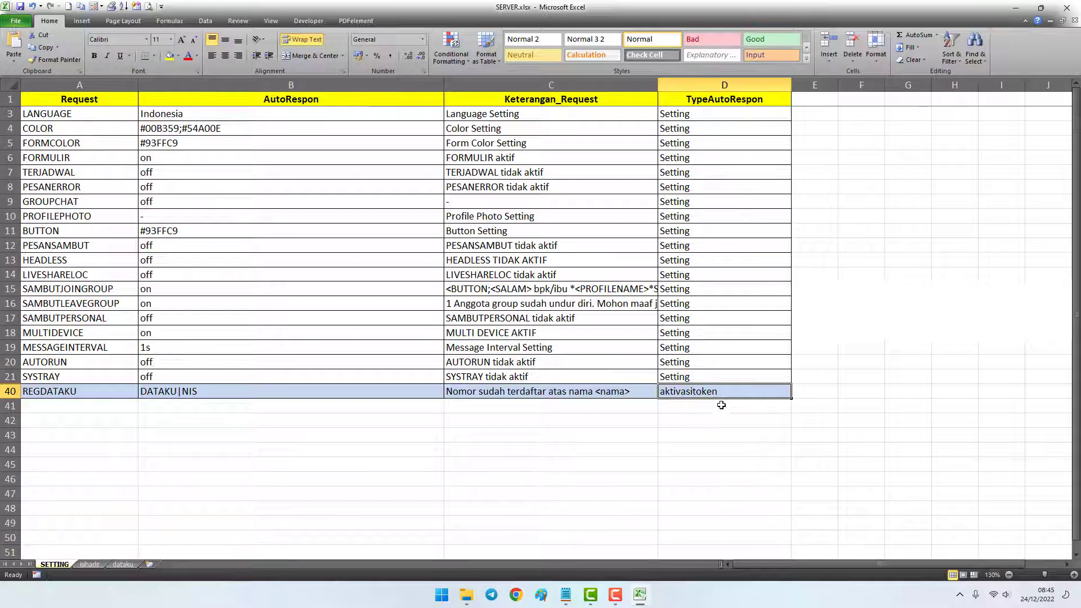
Inspect the nis values in B2:B11 of the dataku sheet and their matching notelp cells.
left_click(123, 564)
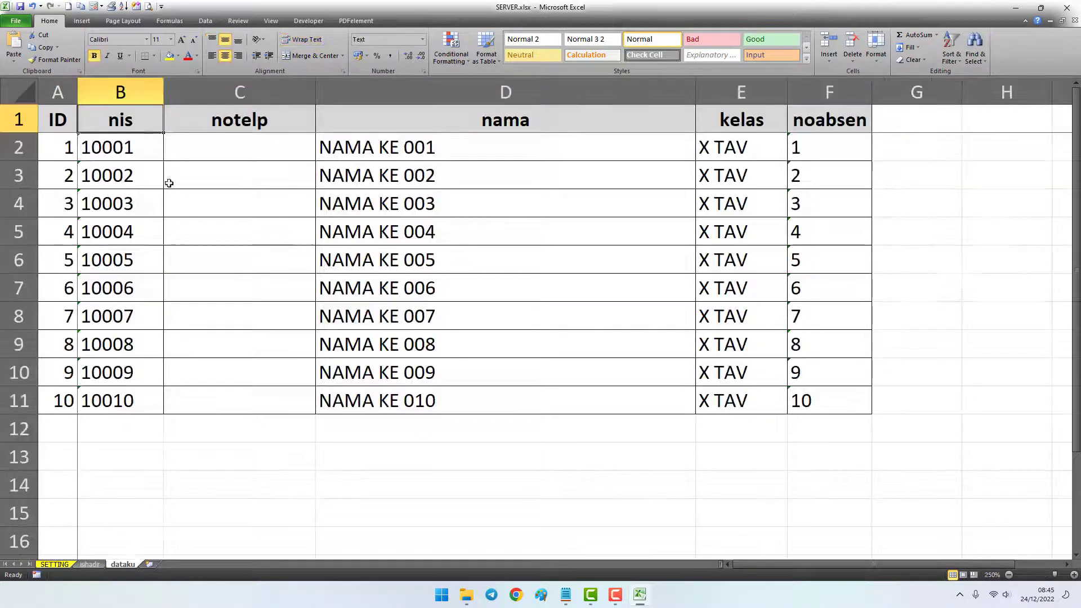
left_click(174, 149)
left_click(98, 153)
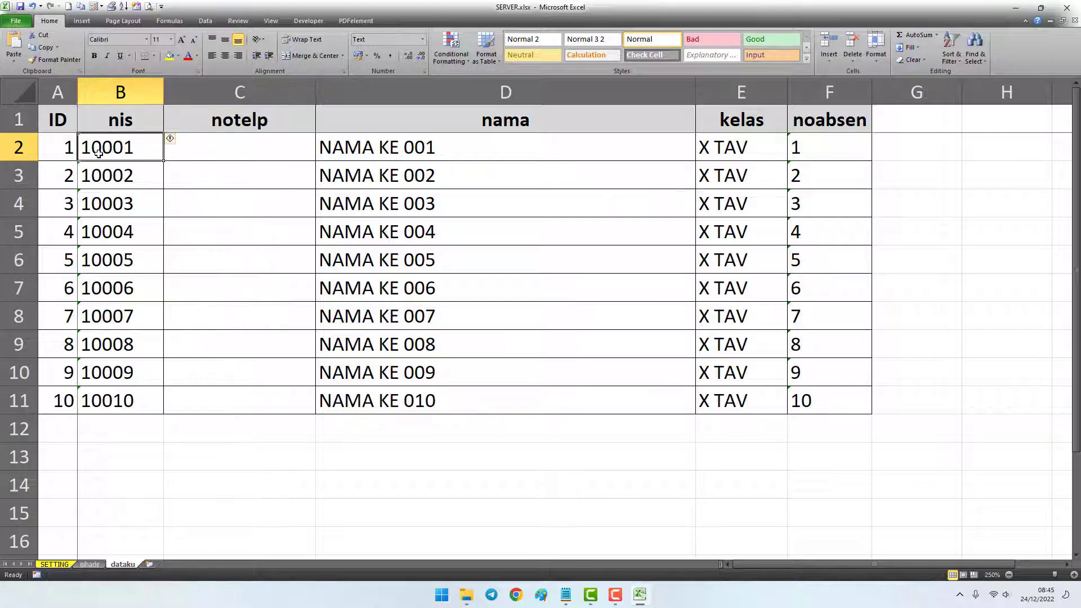
left_click(223, 157)
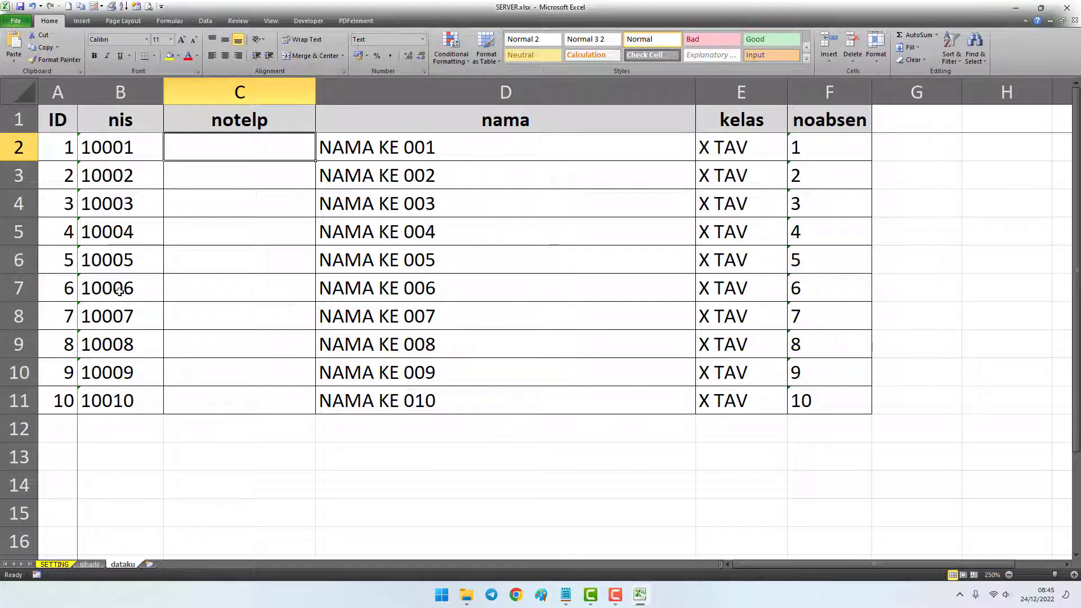
left_click(207, 289)
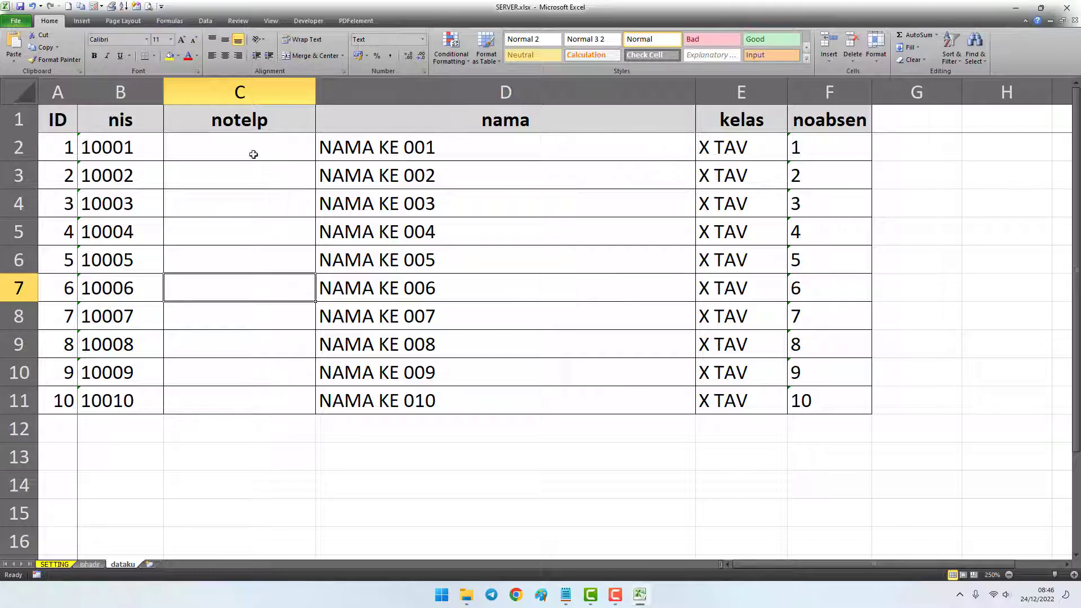
left_click_drag(116, 145, 137, 400)
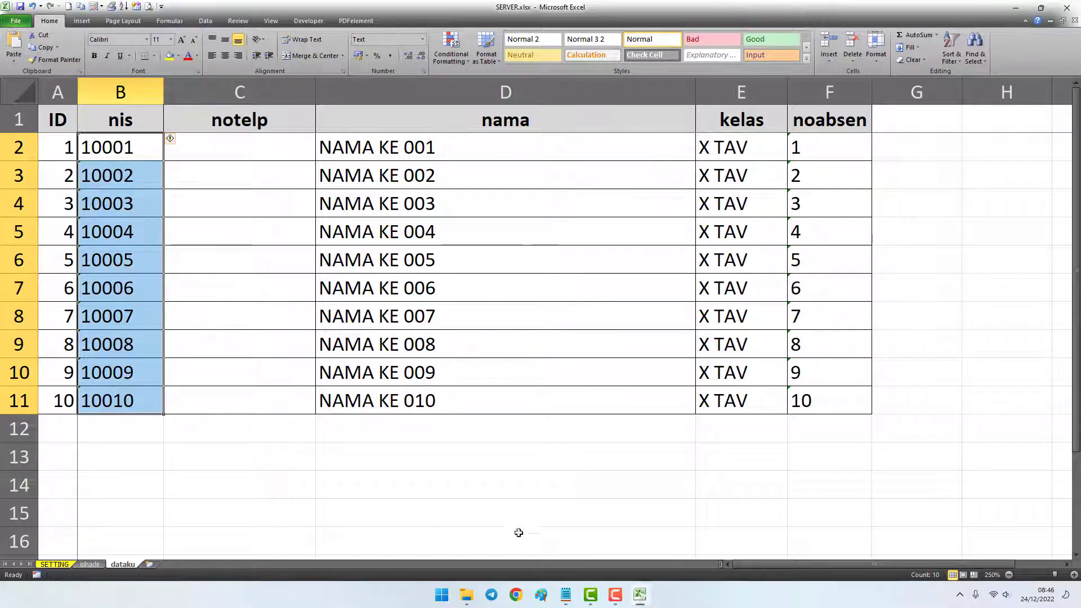
Consult the preparation note about the ISIHADIR attendance form sheet and open the isihadir sheet in the workbook.
left_click(566, 594)
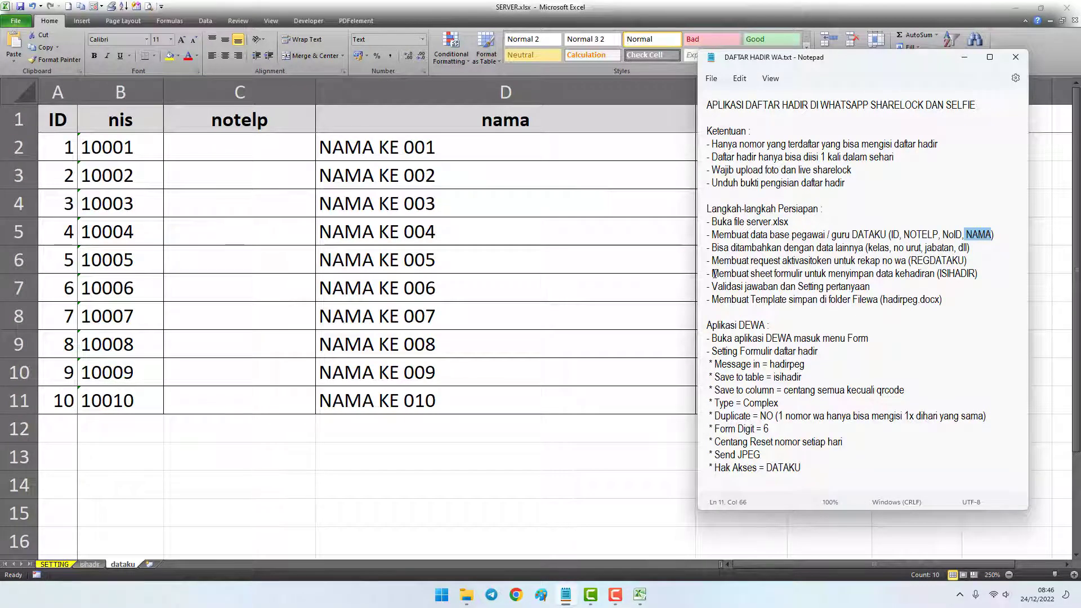
left_click_drag(714, 274, 977, 274)
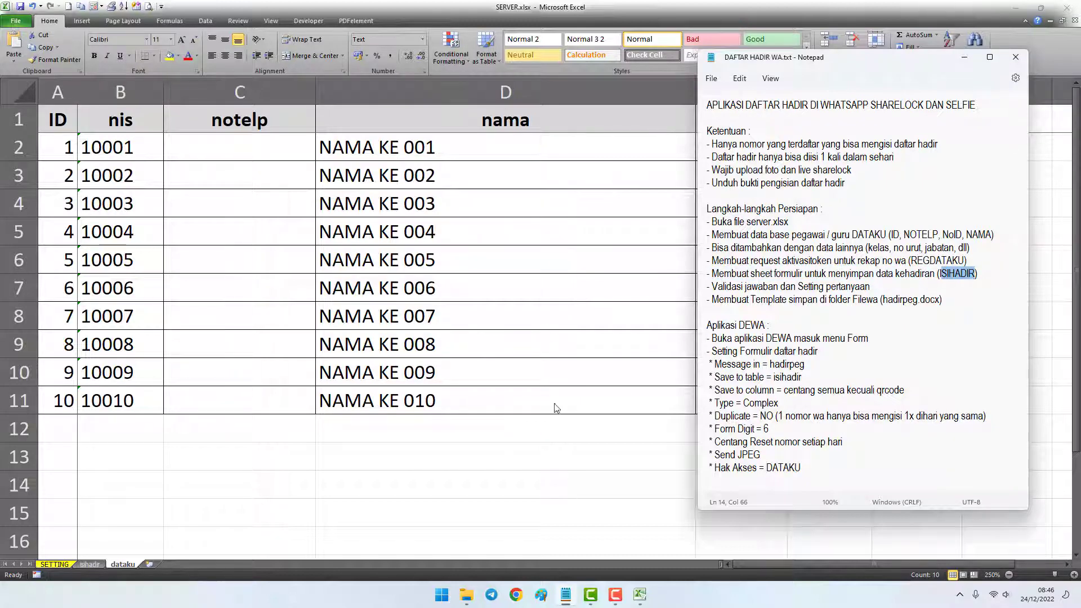
left_click(93, 565)
left_click(93, 565)
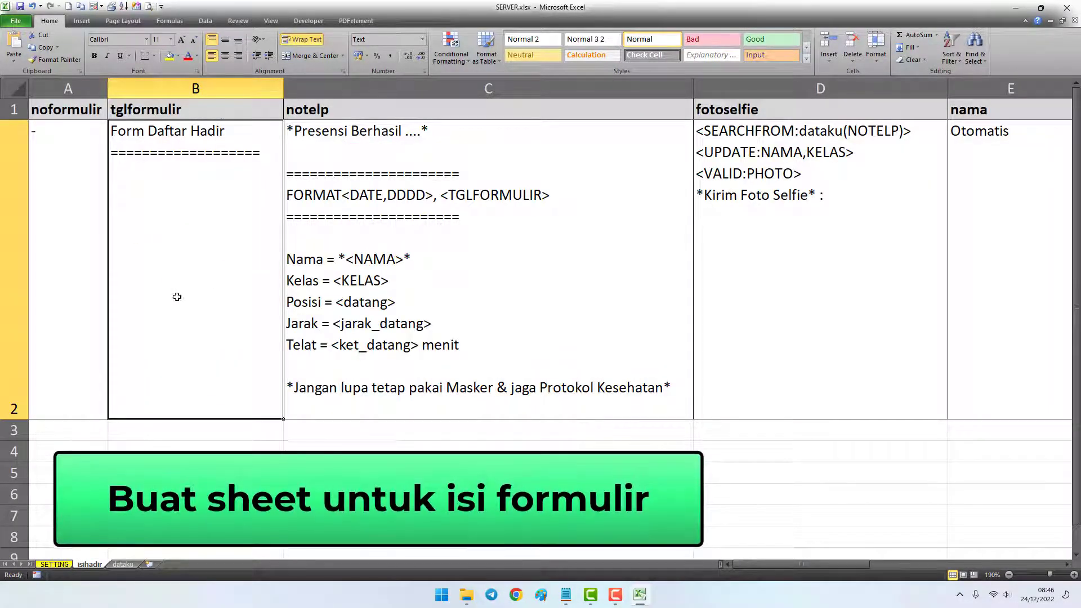
Fill the noformulir, tglformulir and notelp headers in A1:C1 of the isihadir sheet with yellow.
left_click_drag(70, 108, 299, 112)
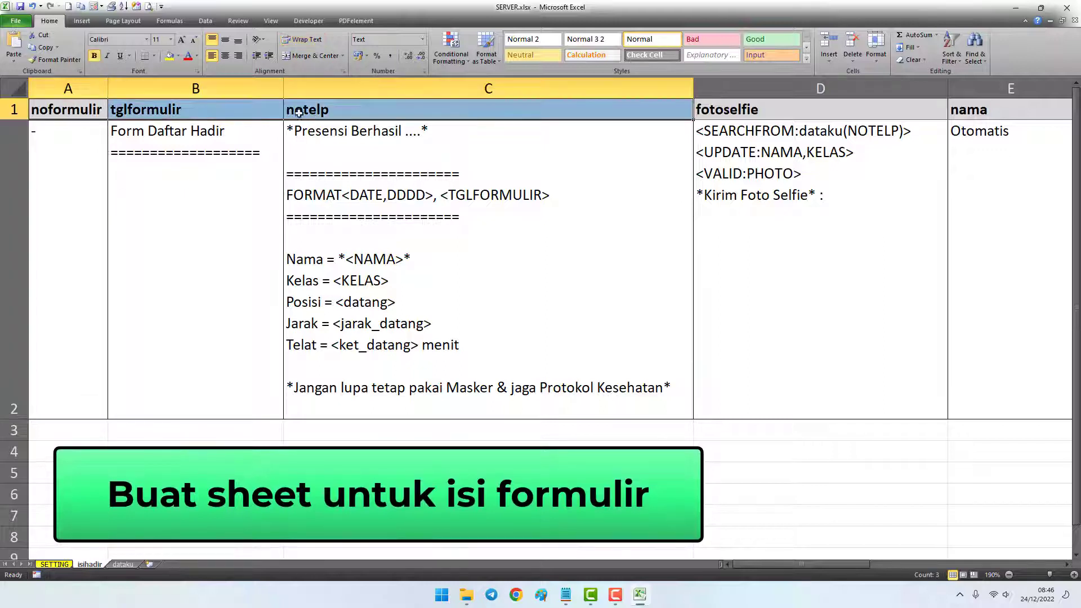
left_click(169, 55)
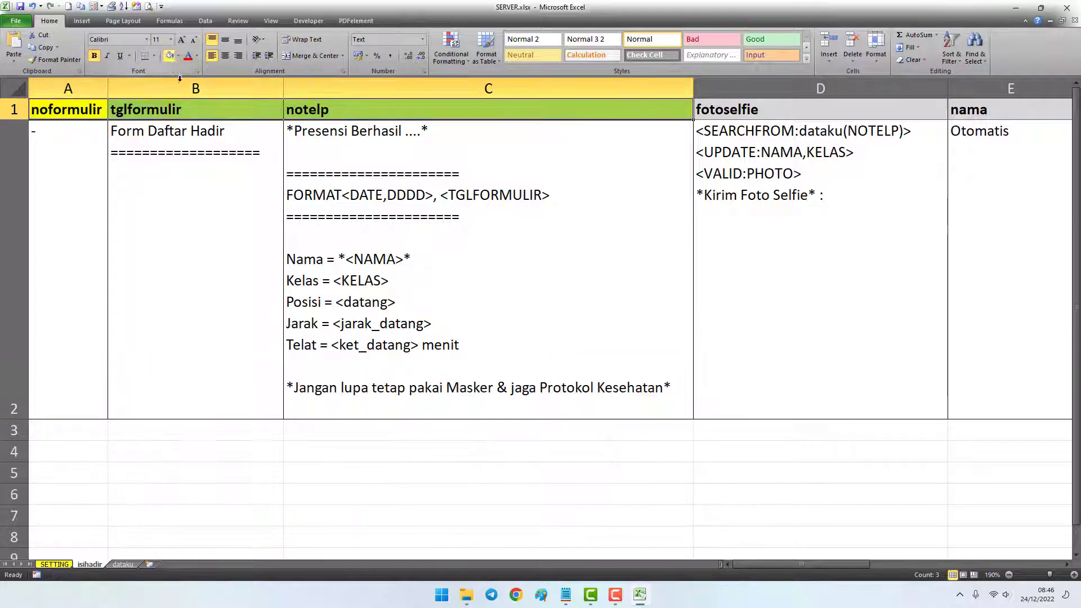
left_click(168, 188)
left_click_drag(75, 111, 110, 112)
left_click(178, 111)
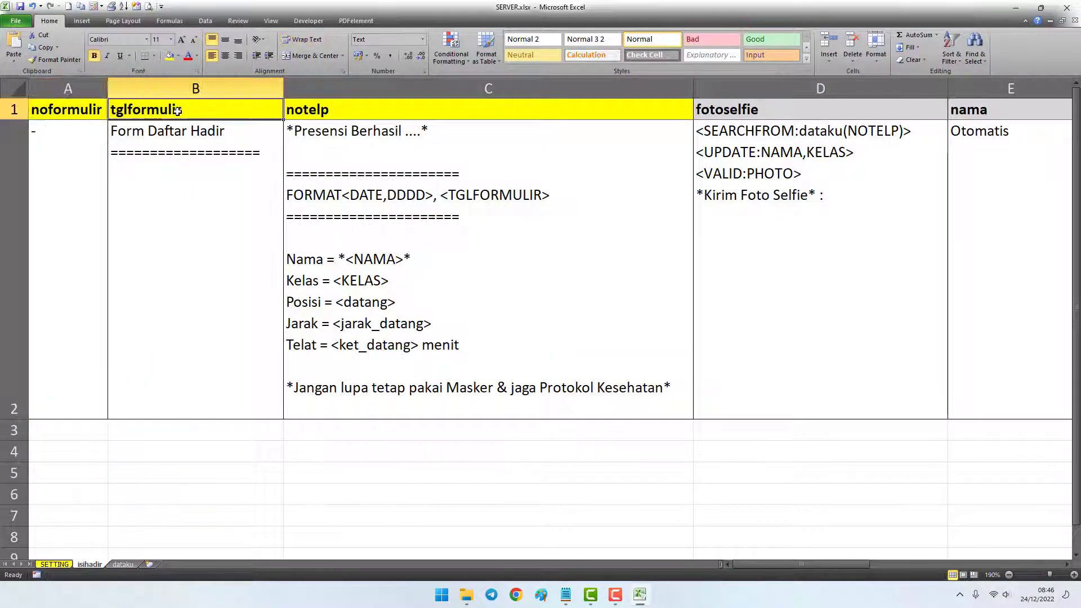
left_click(327, 112)
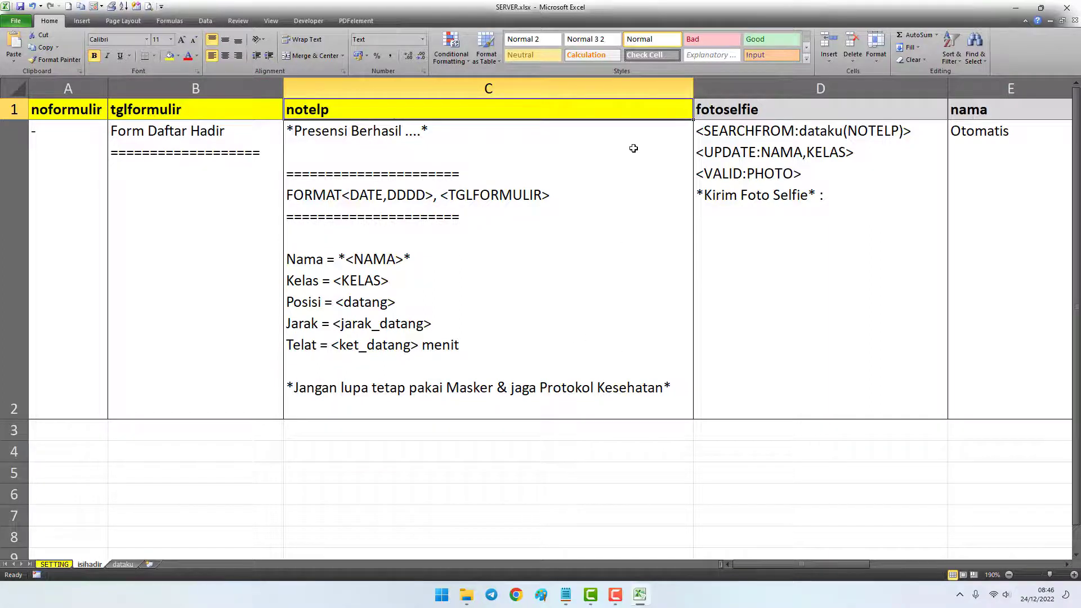
Look through the isihadir column headers from fotoselfie to maps_datang.
key("Right")
key("Right")
key("Right")
key("Right")
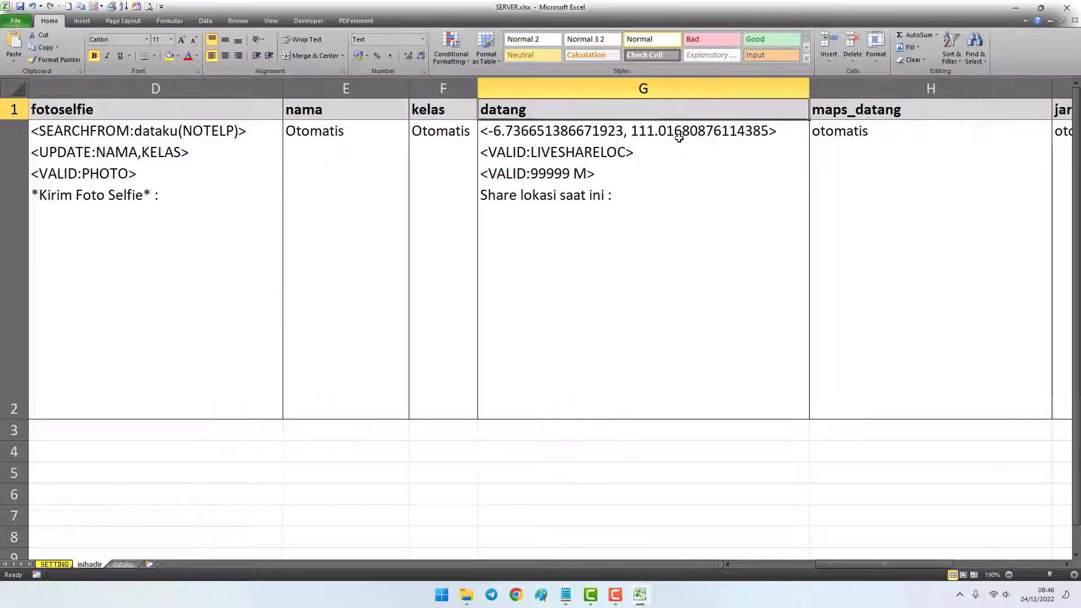
key("Right")
key("Left")
key("Left")
key("Left")
key("Left")
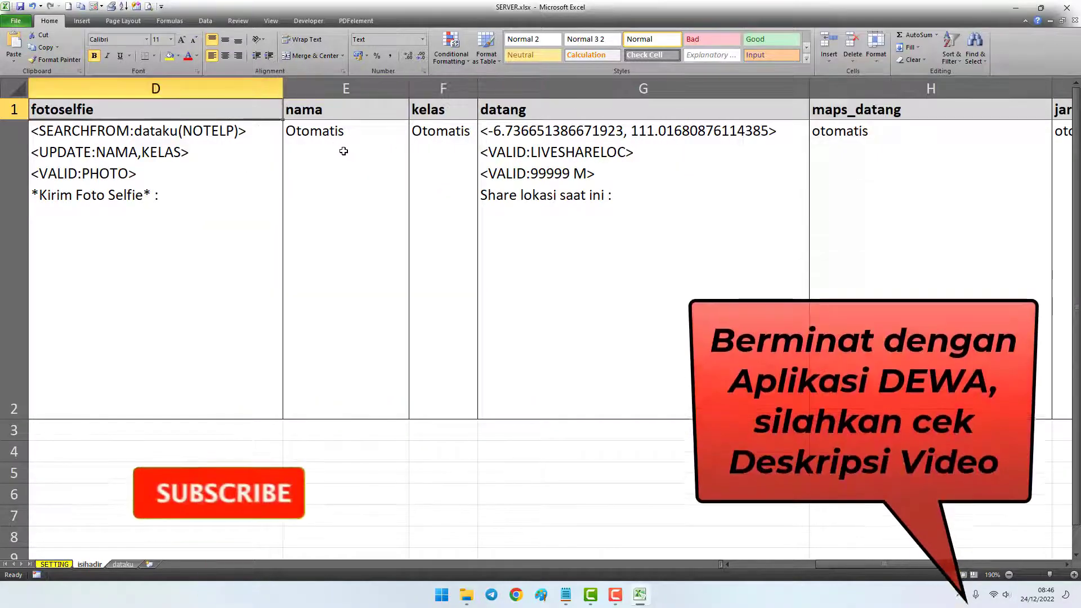
Compare the nama and kelas headers on the isihadir sheet with the same headers on the dataku sheet.
scroll(293, 168, "down", 1, "ctrl")
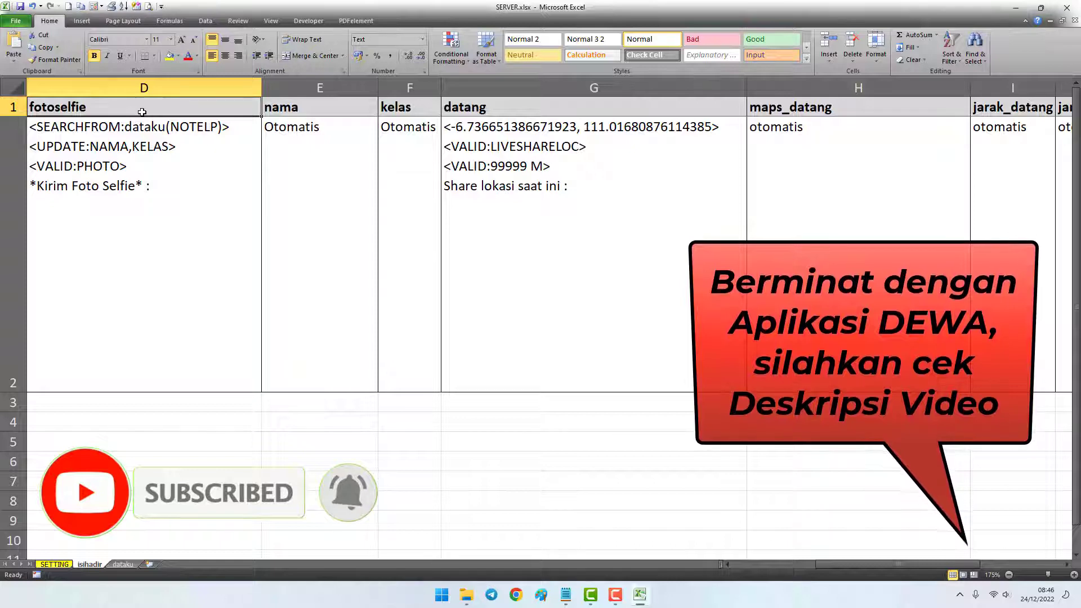
left_click(310, 109)
left_click(406, 107)
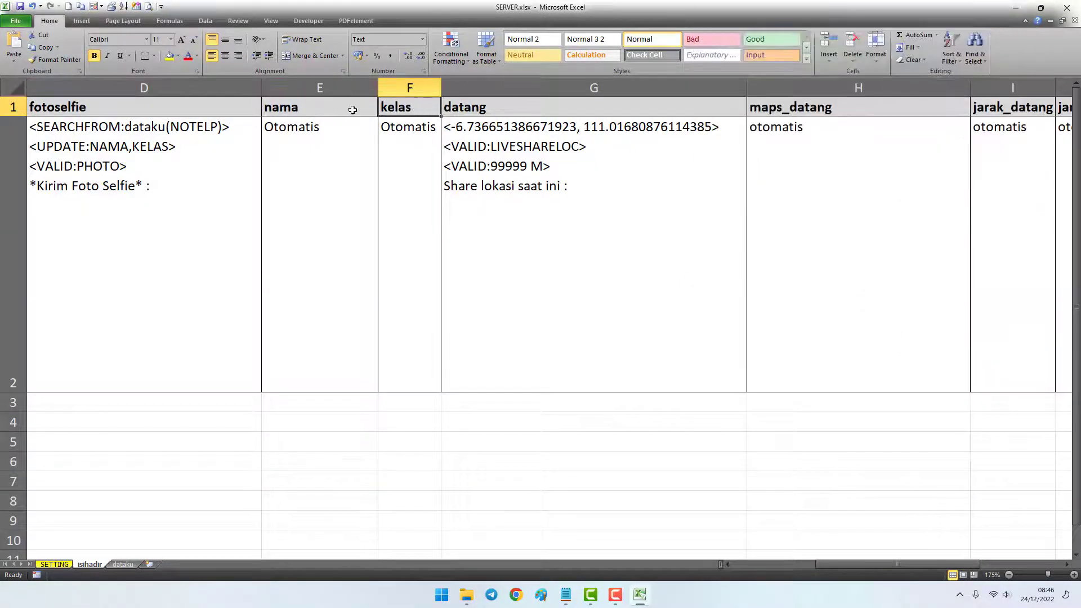
left_click(127, 563)
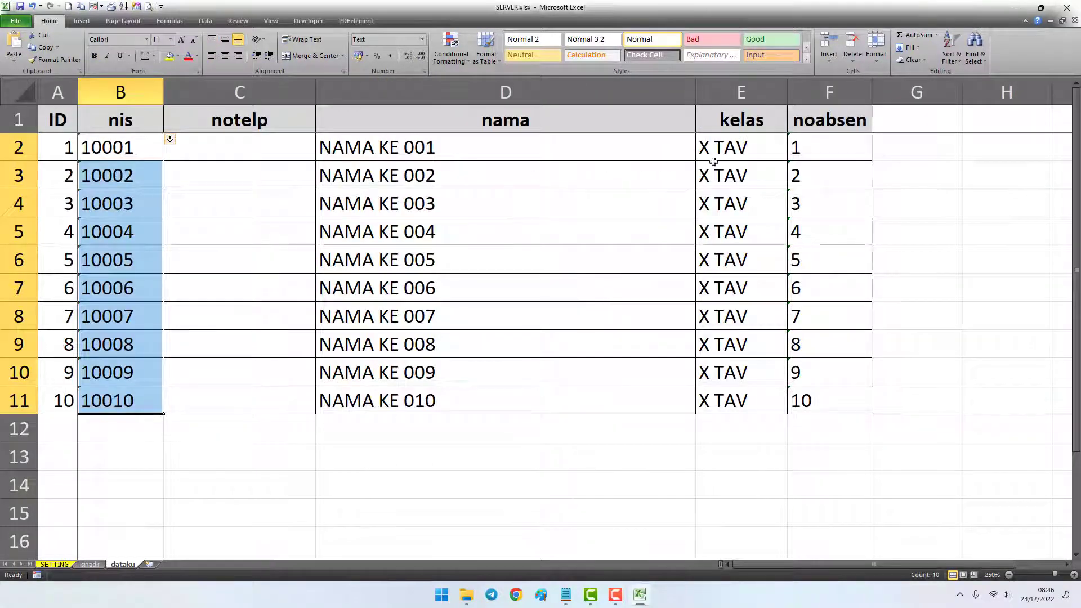
left_click(562, 121)
left_click(716, 117)
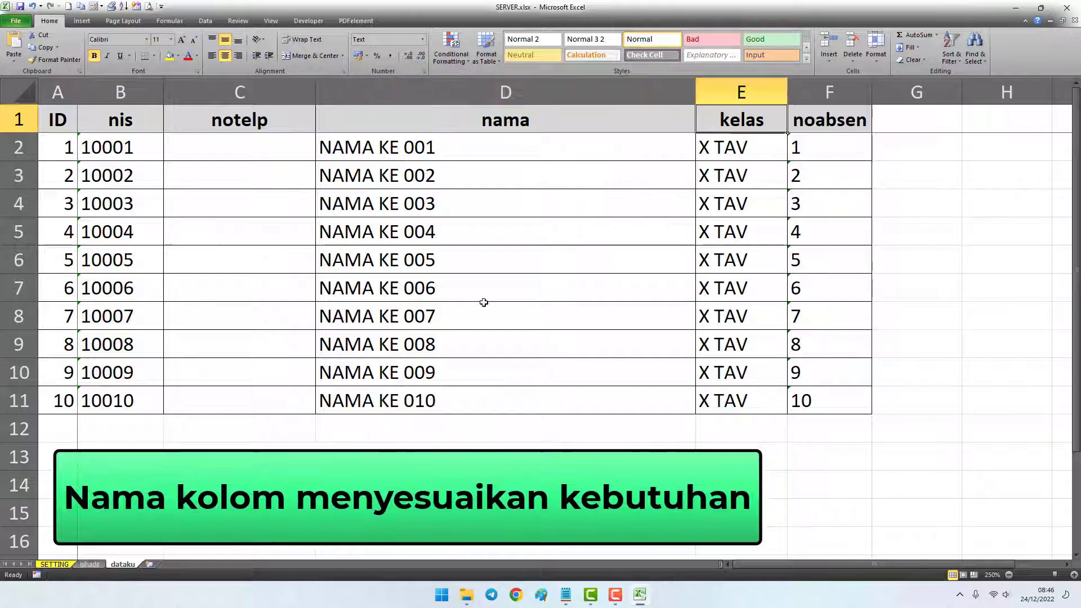
left_click(90, 564)
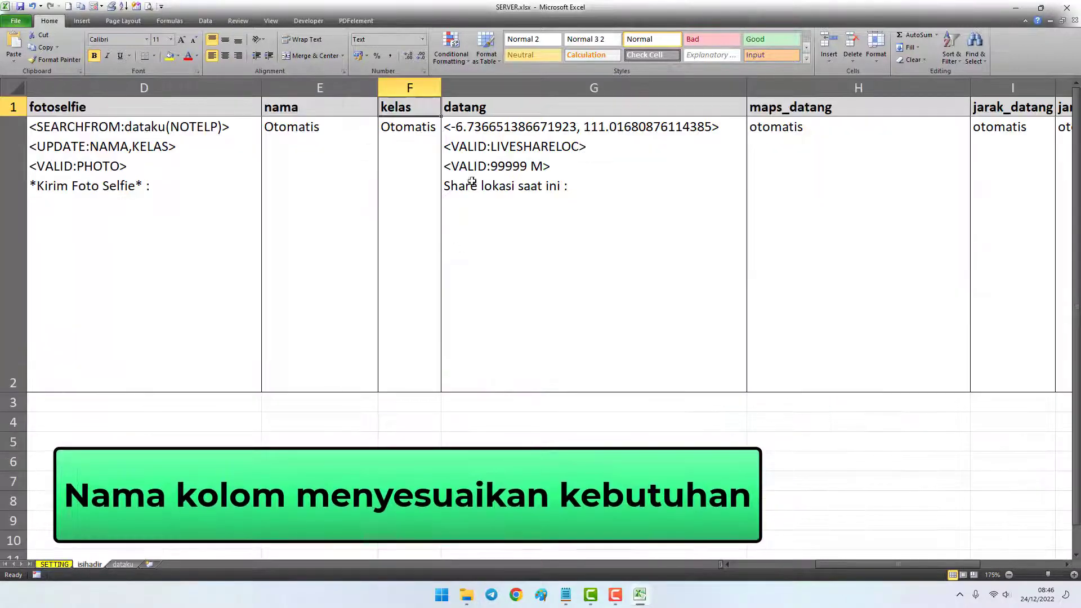
Inspect the datang header in G1 and the underscore in the maps_datang header in H1 without changing them.
left_click(487, 109)
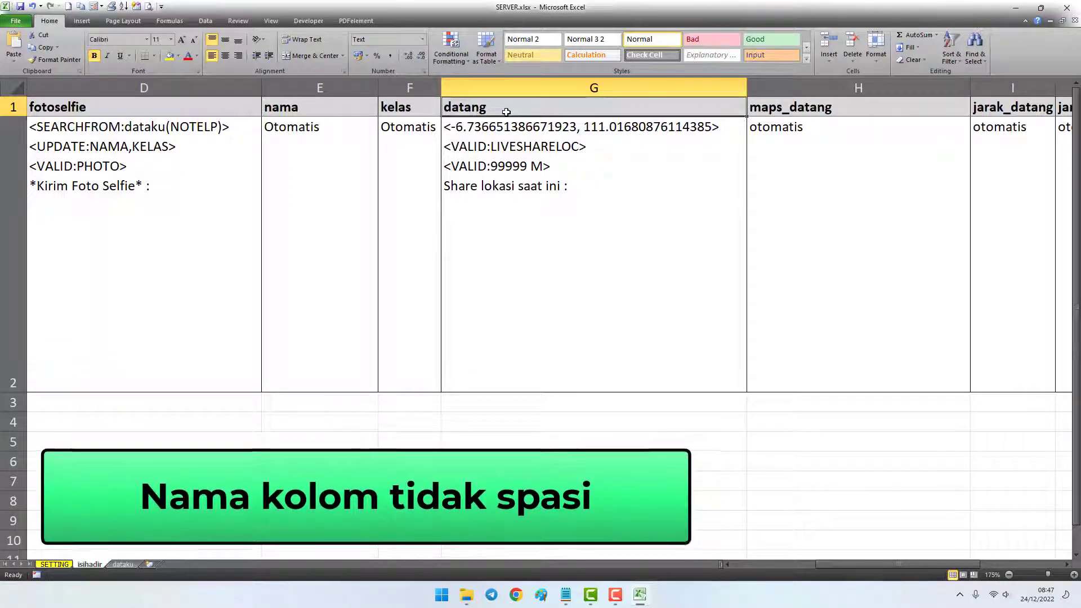
left_click(785, 110)
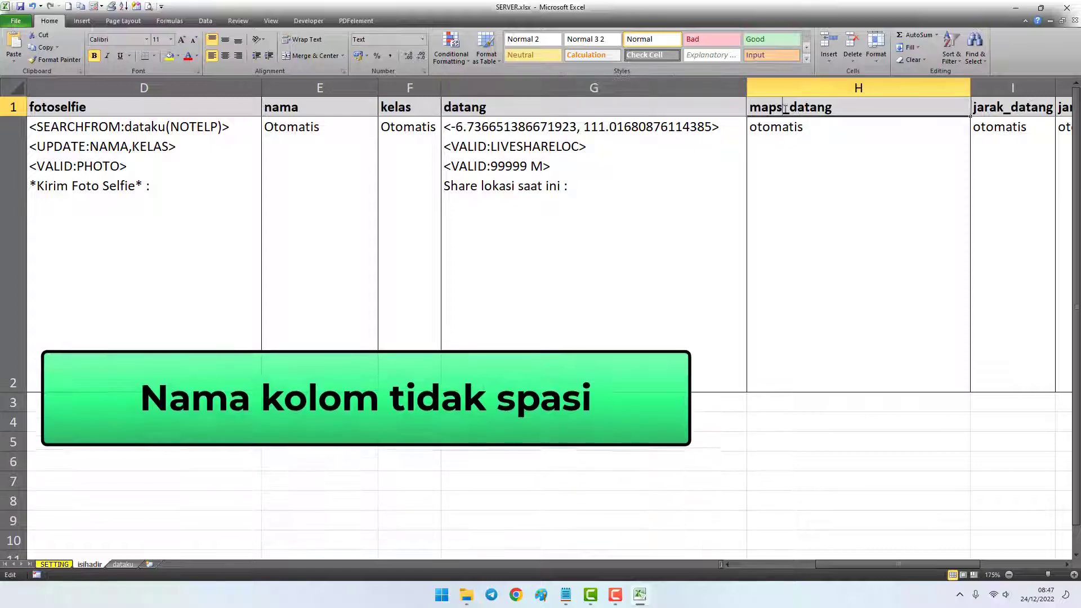
double_click(785, 109)
left_click_drag(782, 108, 790, 108)
key("Escape")
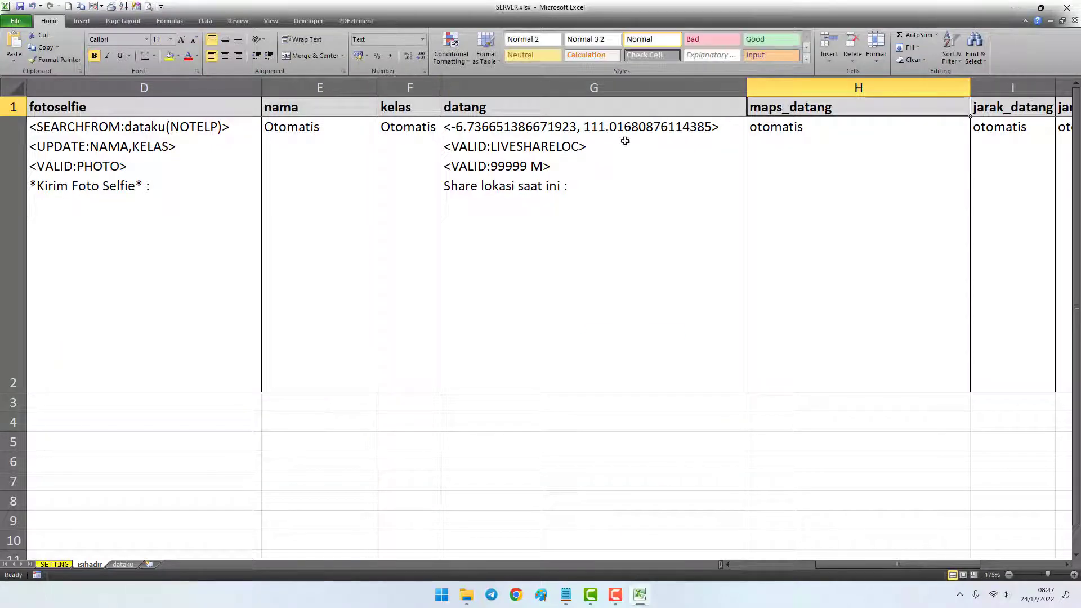
Examine the maps_datang, jarak_datang and jam_datang headers in H1:J1 of the isihadir sheet.
key("Tab")
key("Tab")
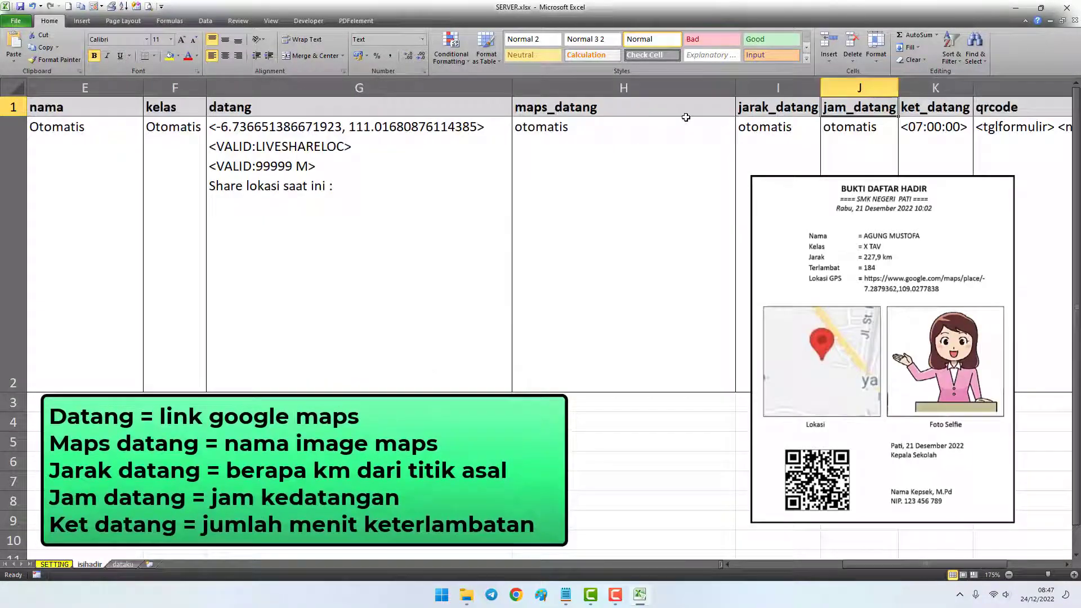
left_click(562, 115)
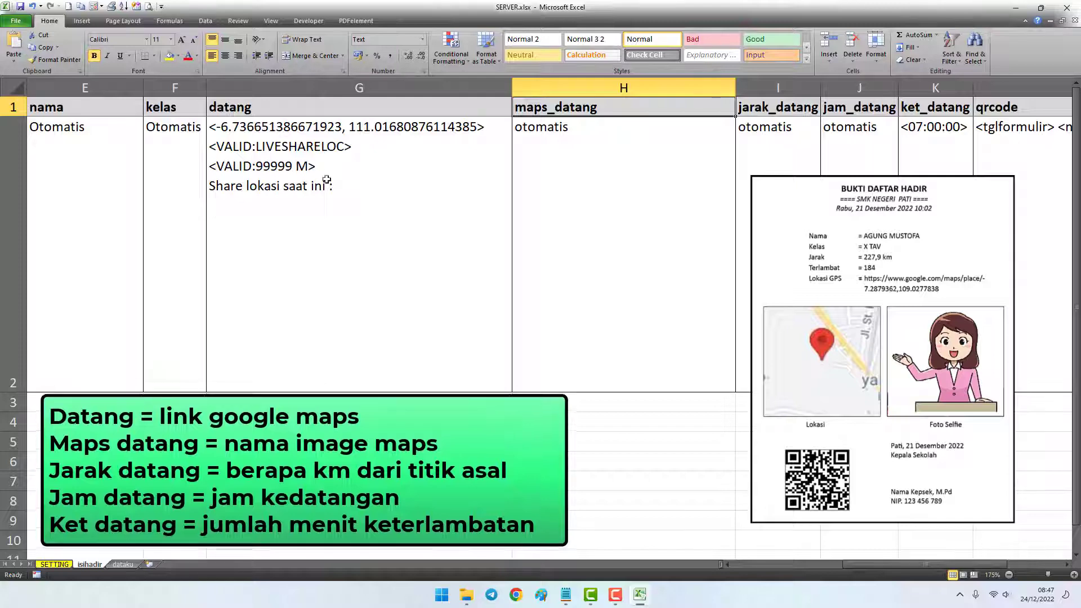
left_click(767, 108)
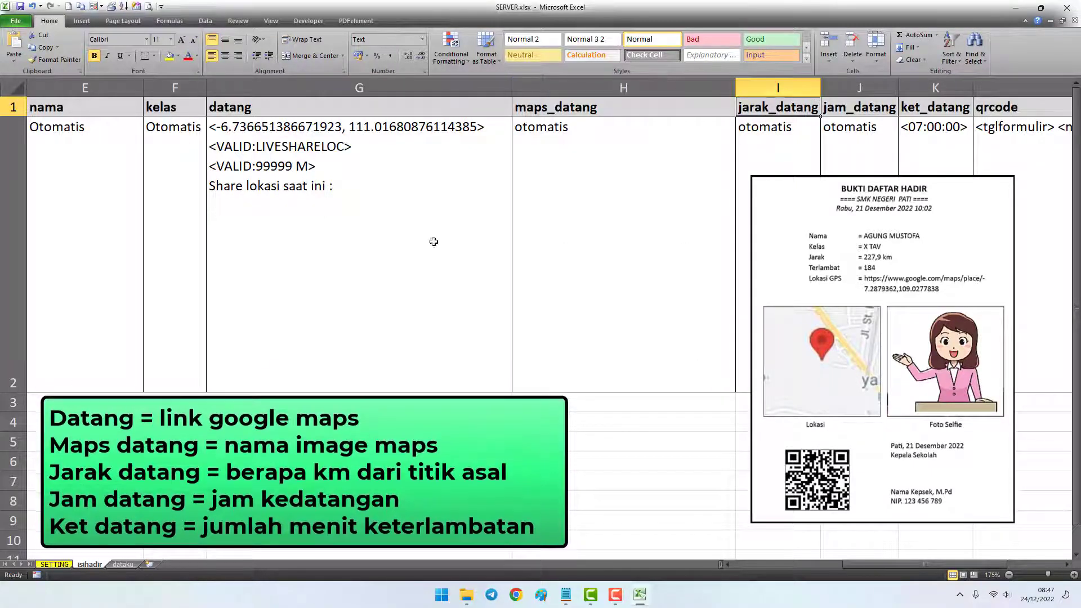
Inspect the origin coordinates in the datang cell G2, plus the jarak_datang header and the jam_datang cell J2, without changing them.
left_click(255, 125)
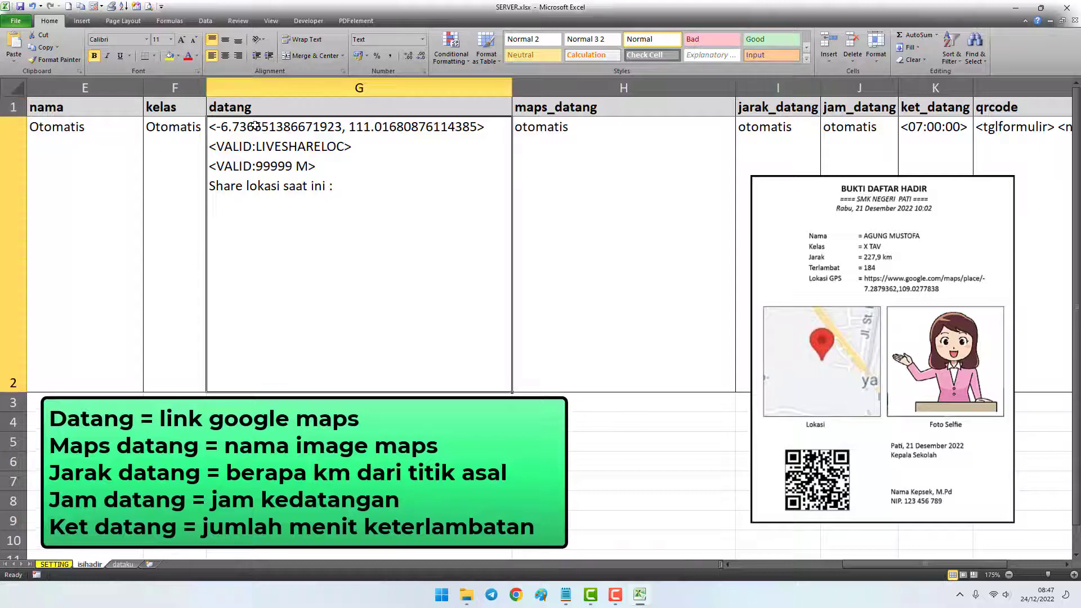
double_click(242, 126)
left_click_drag(240, 126, 342, 126)
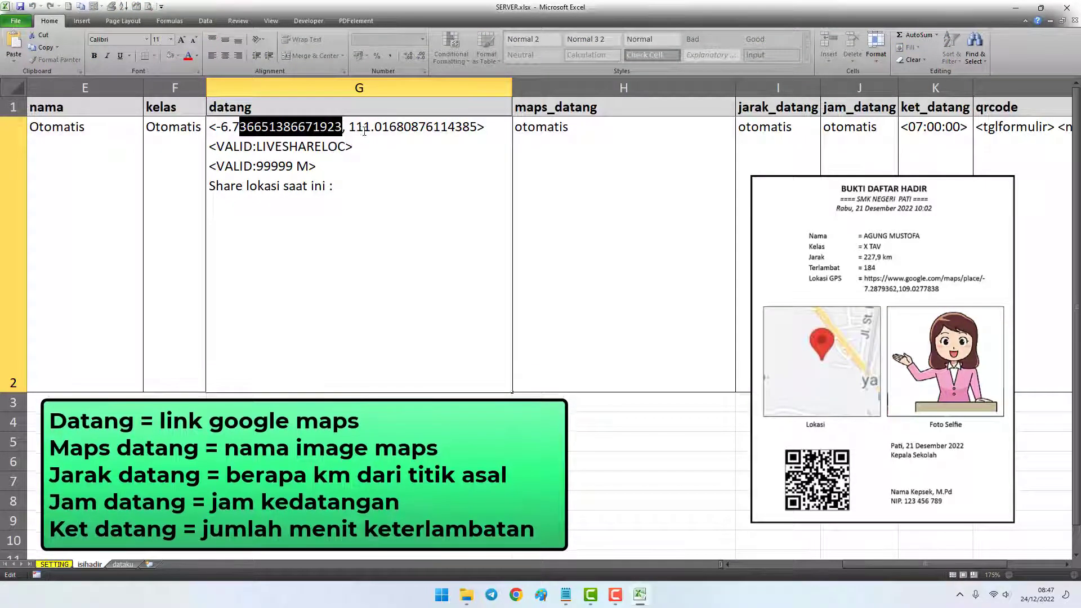
key("Escape")
left_click(777, 109)
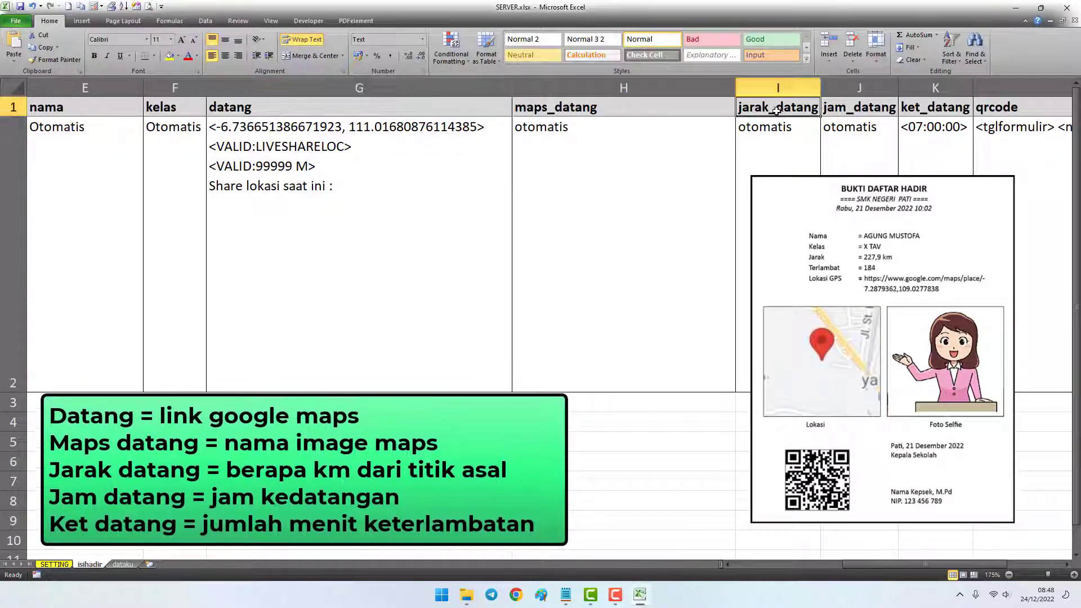
left_click(857, 111)
left_click(850, 129)
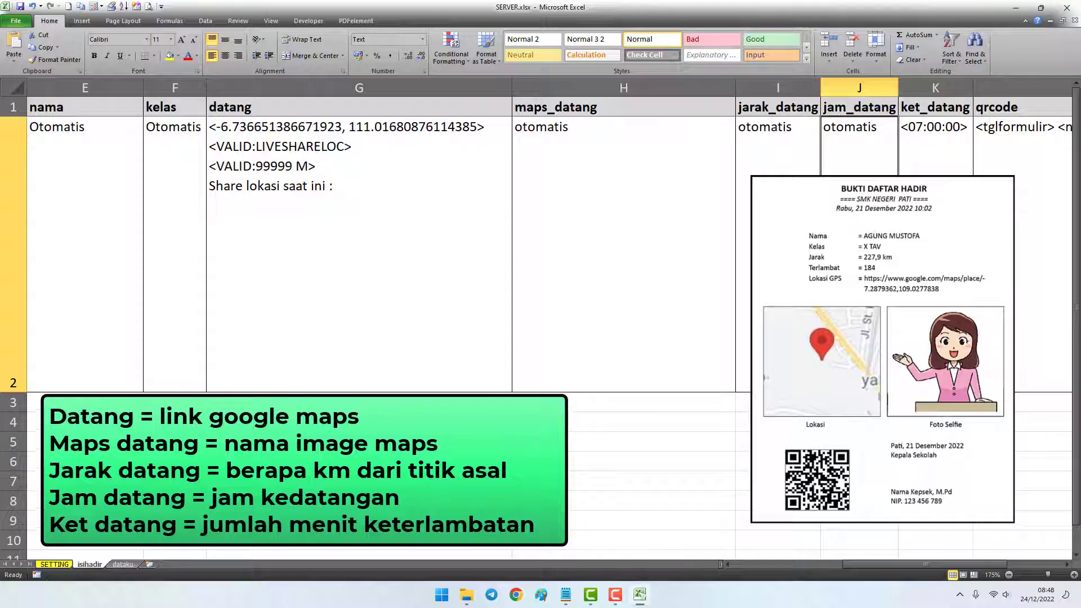
Examine the lateness reference time in the ket_datang cell K2 and the tags in the qrcode cell L2.
left_click(921, 130)
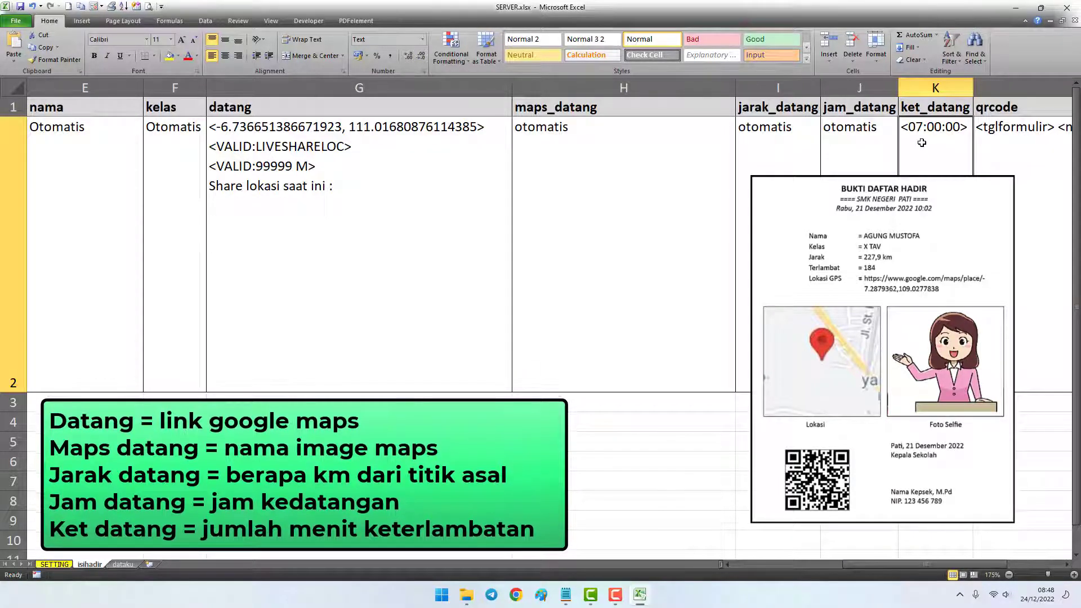
double_click(917, 127)
double_click(917, 127)
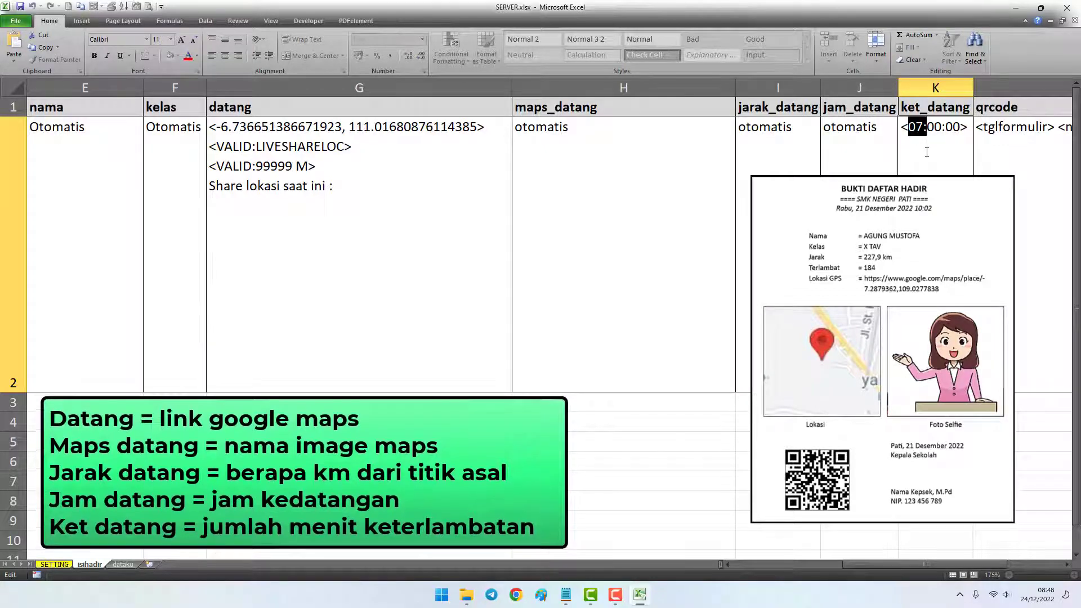
left_click(920, 128)
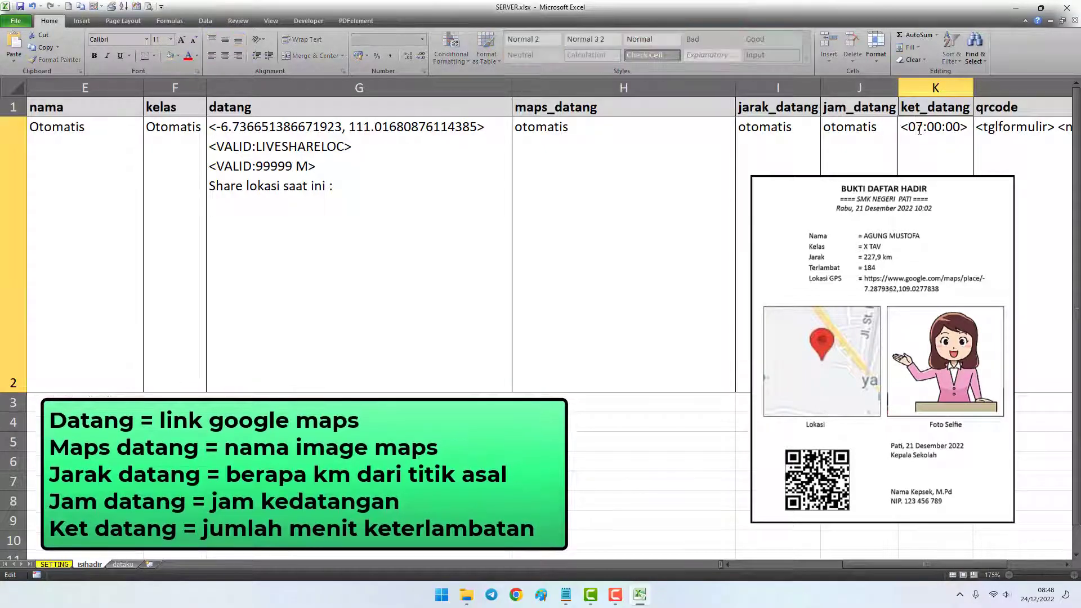
key("Escape")
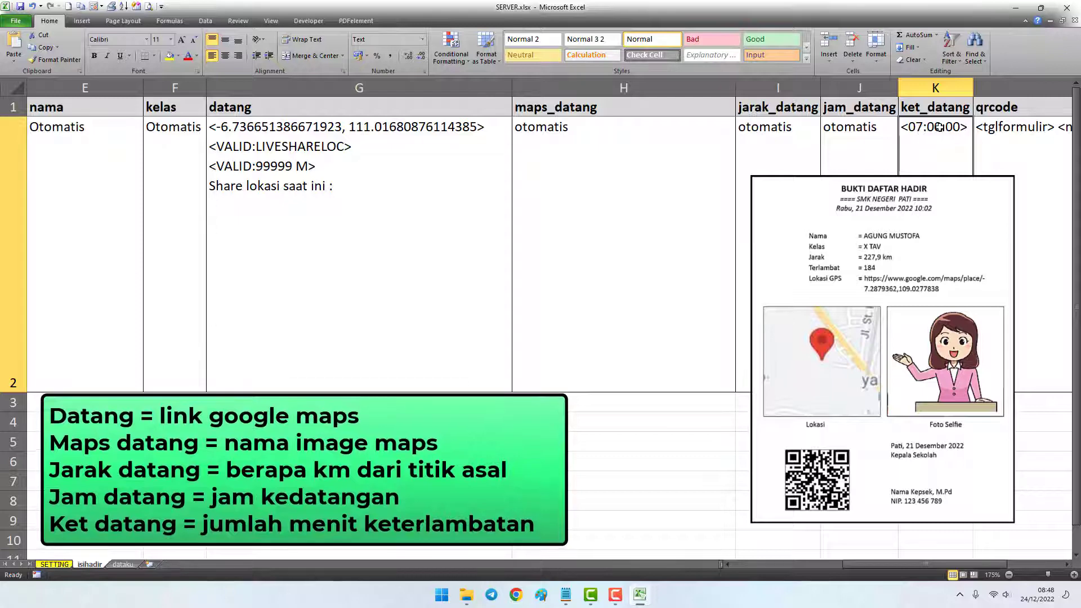
left_click(978, 133)
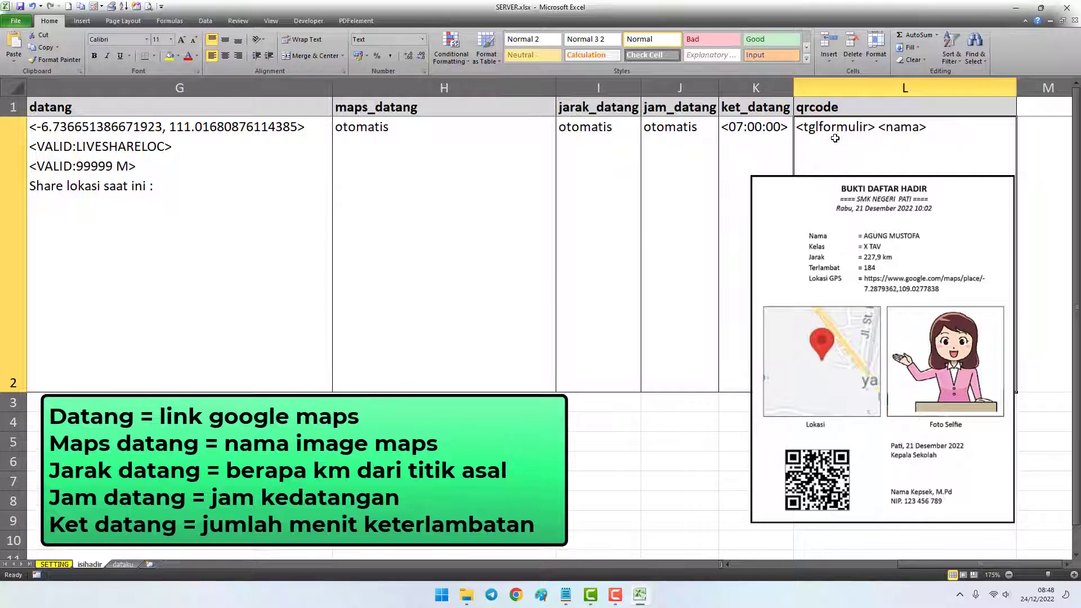
Review isihadir cells A2:C2 and highlight the "Validasi jawaban dan Setting pertanyaan" line in the DAFTAR HADIR WA.txt notes in Notepad.
key("Home")
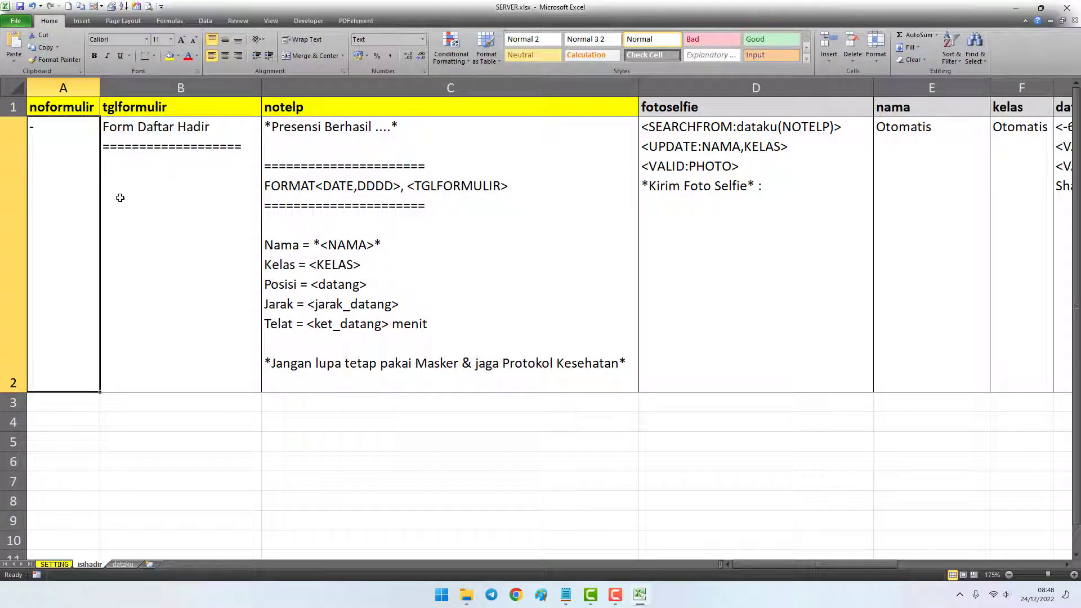
left_click_drag(69, 178, 425, 180)
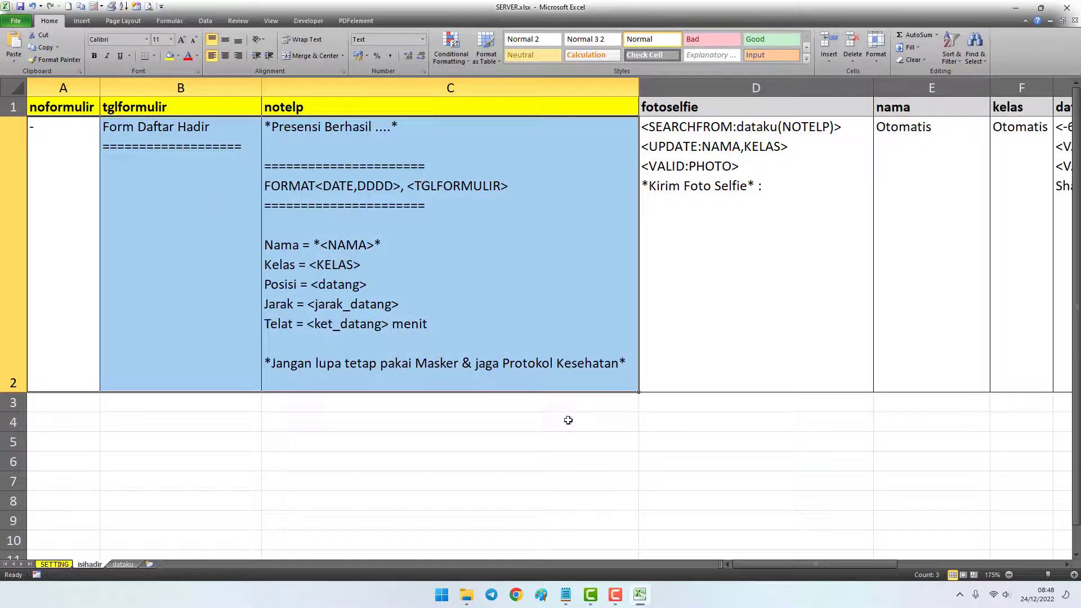
left_click(565, 594)
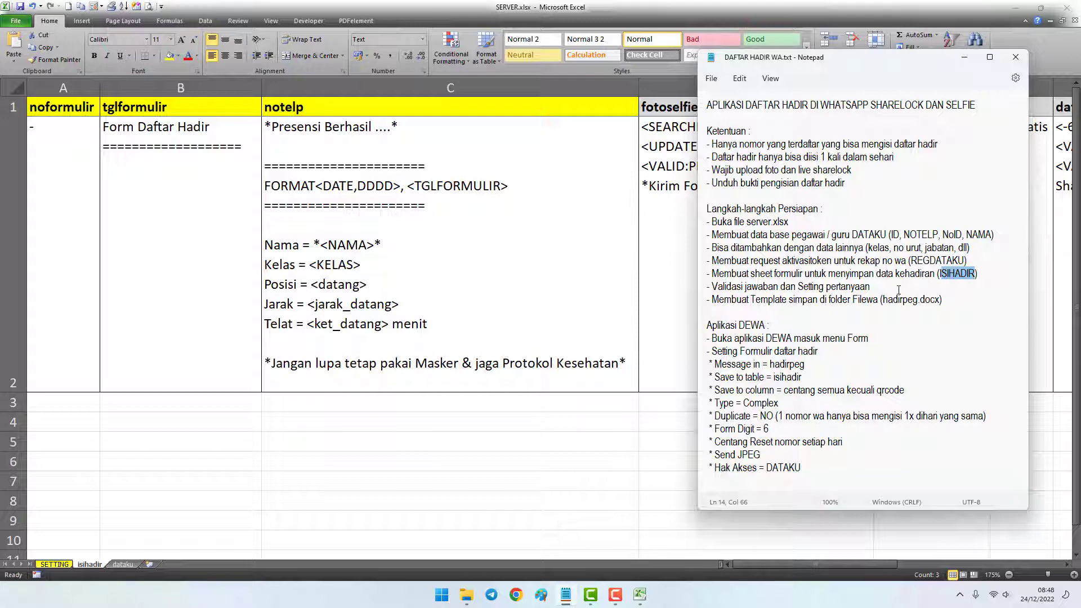
left_click_drag(898, 290, 719, 290)
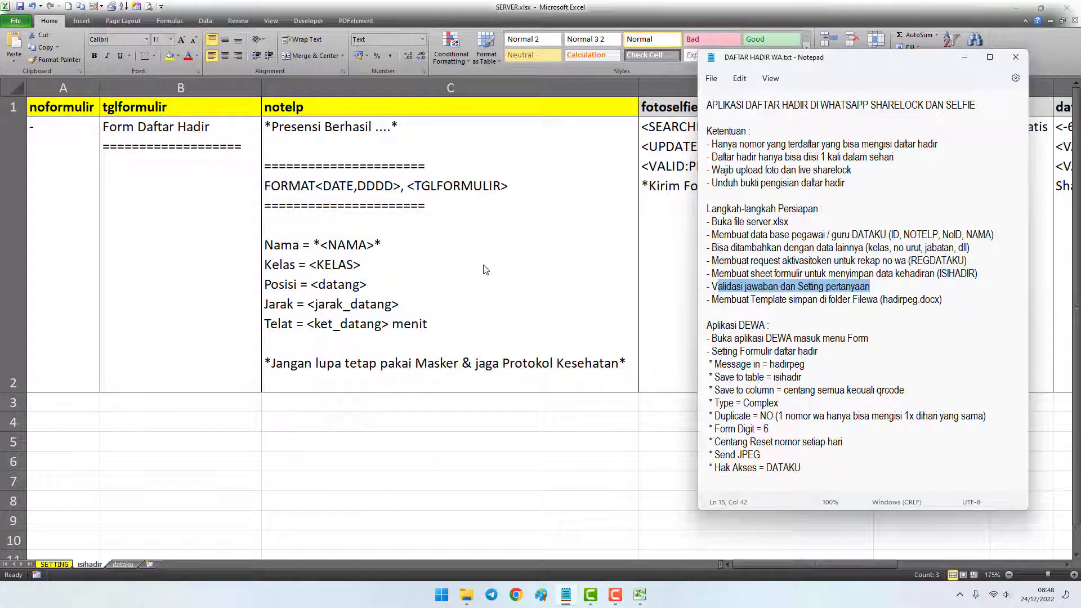
key("alt+Tab")
Inspect the noformulir cell A2 and the form title text in the tglformulir cell B2 without editing them.
left_click(74, 171)
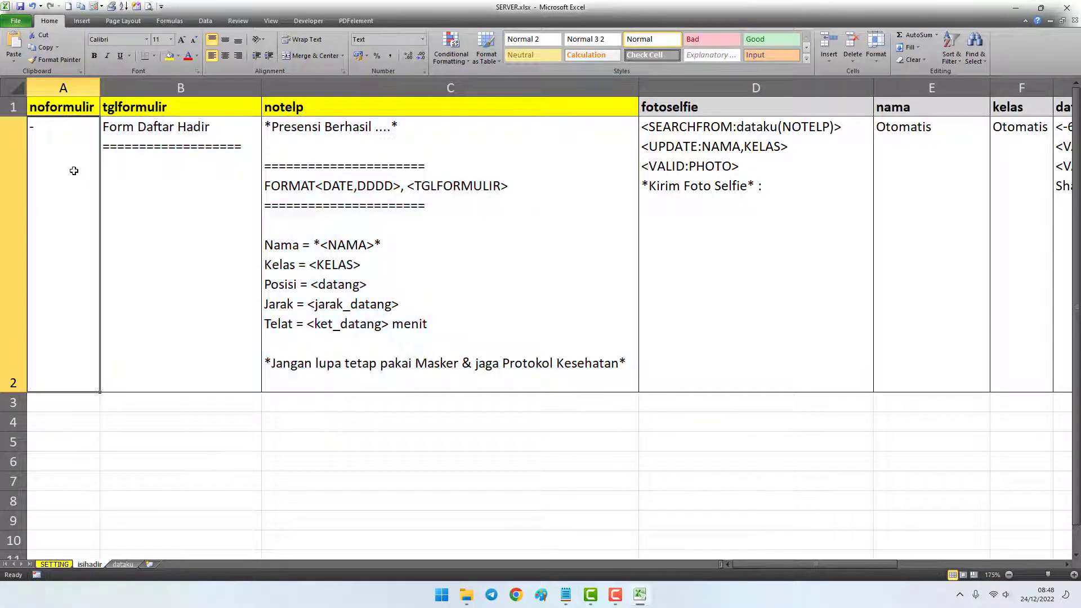
left_click(148, 152)
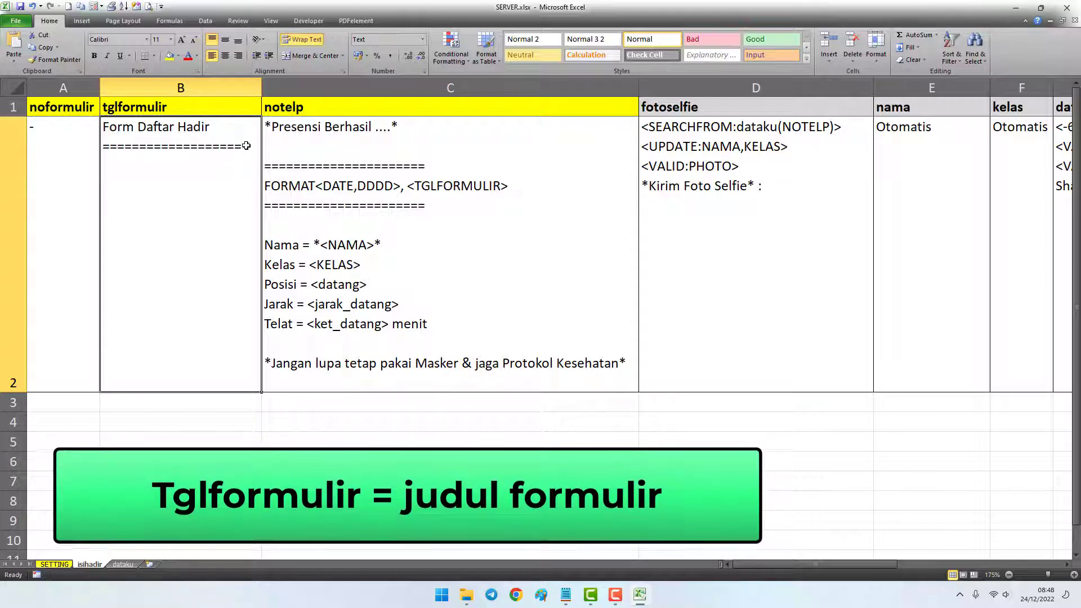
double_click(246, 146)
left_click_drag(245, 145, 103, 126)
key("Escape")
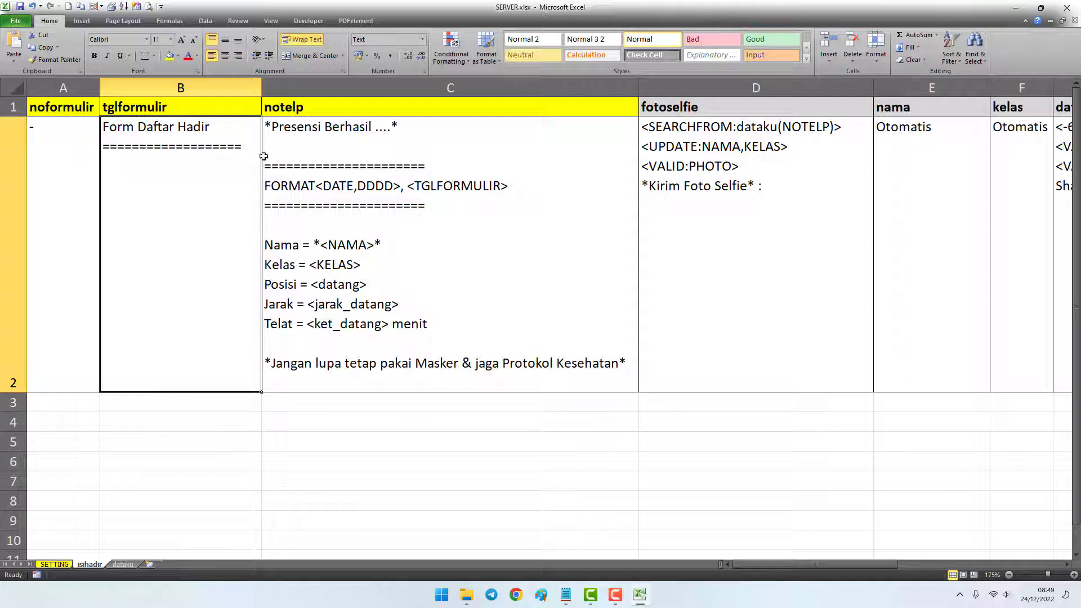
Read through the confirmation message in the notelp cell C2, including its date line and the Nama to Telat fields.
left_click(443, 150)
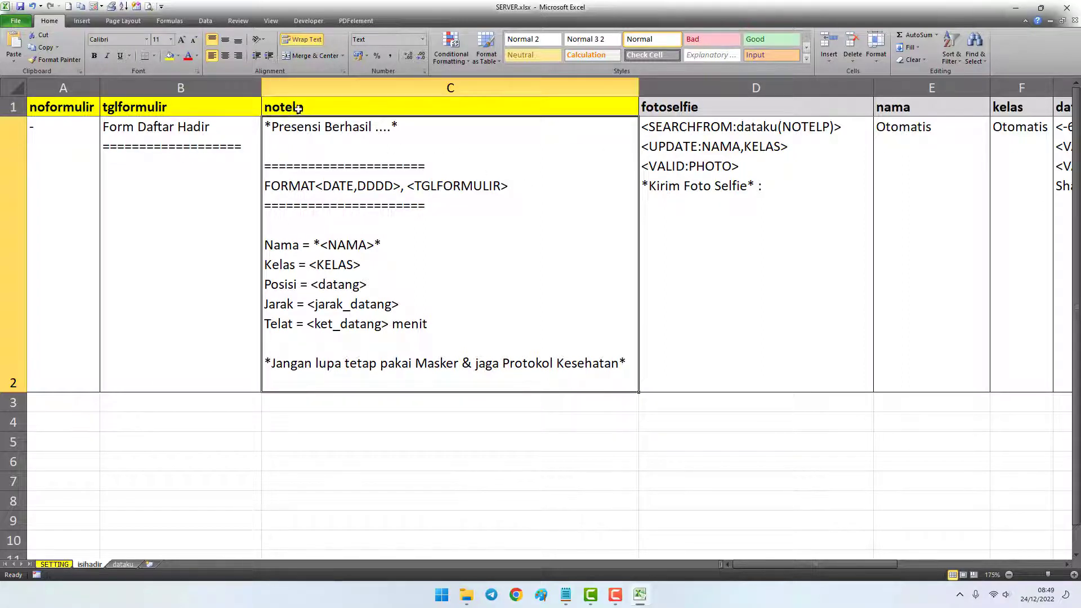
left_click(339, 113)
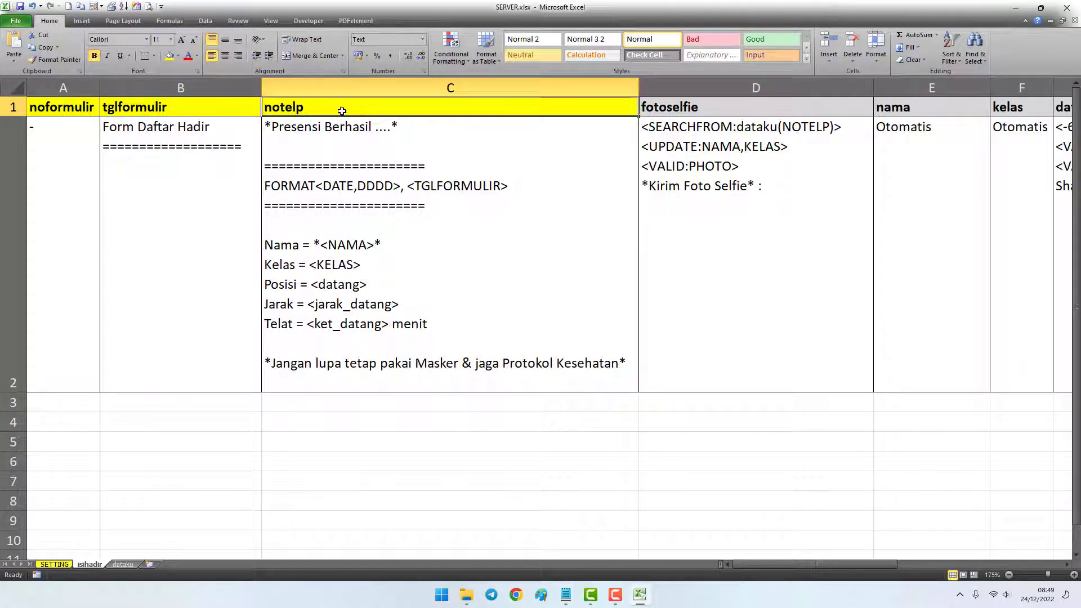
double_click(629, 362)
left_click_drag(628, 363, 250, 125)
key("Escape")
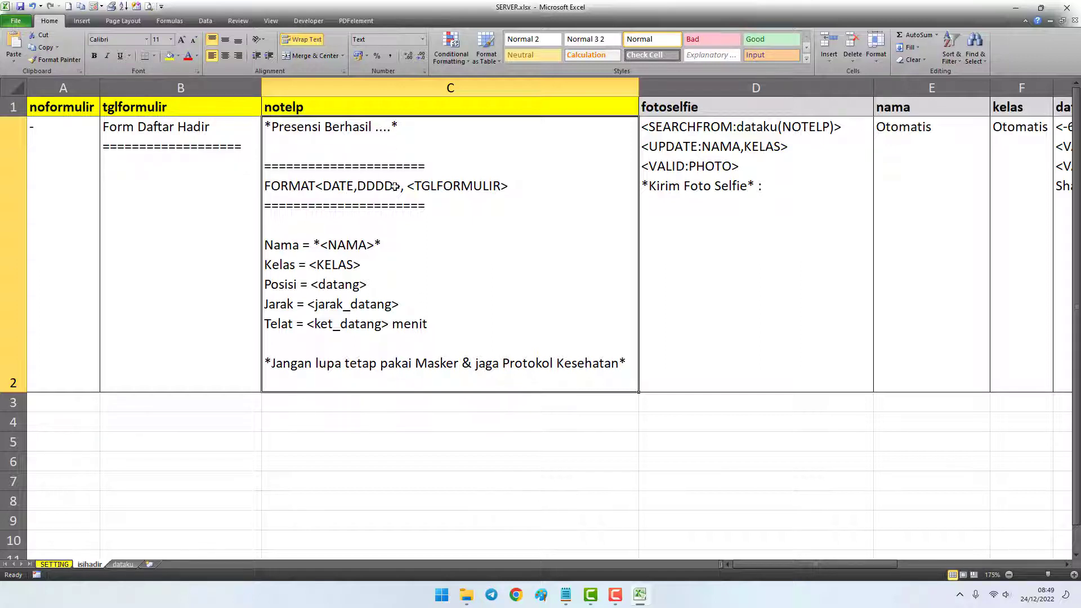
double_click(513, 187)
left_click_drag(513, 187, 251, 186)
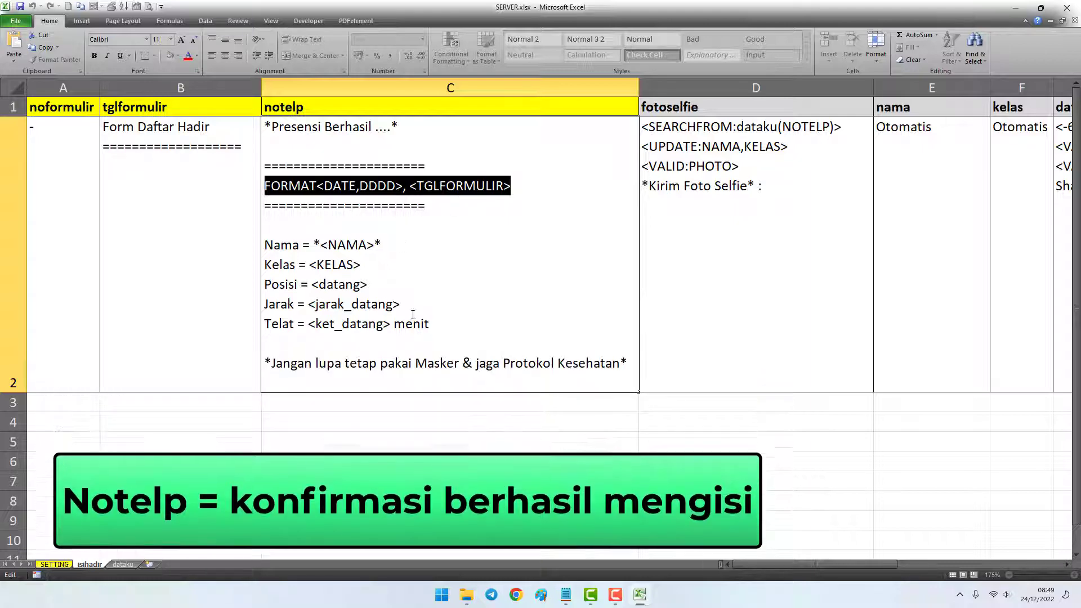
left_click_drag(431, 324, 258, 242)
Look through the row 2 question cells on isihadir from fotoselfie to datang and return to fotoselfie.
left_click(701, 167)
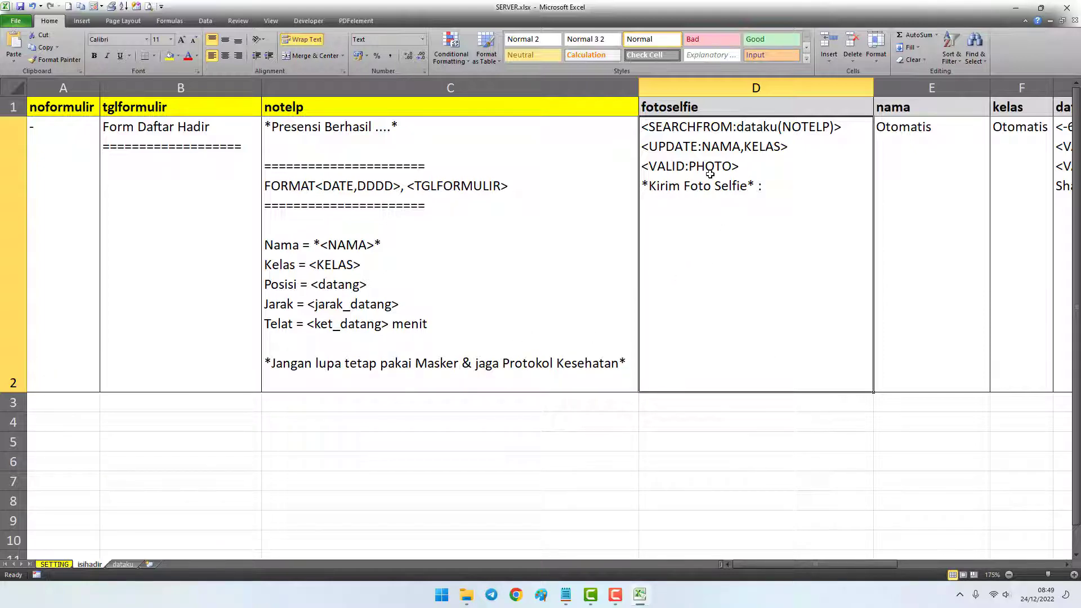
key("Right")
key("Right")
key("Right")
key("Right")
key("Left")
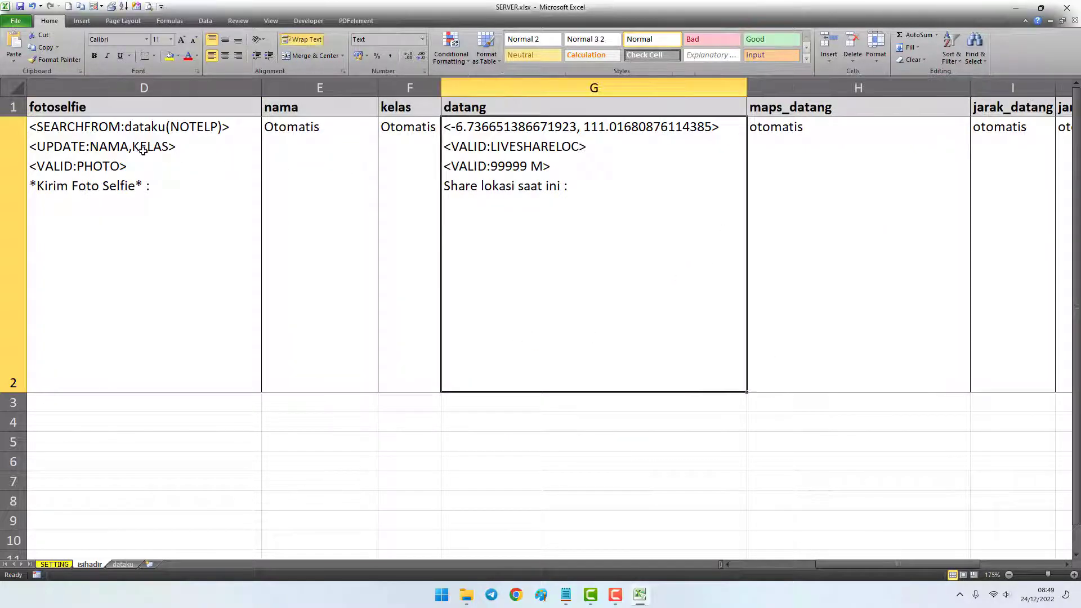
key("Left")
key("Left")
key("Left")
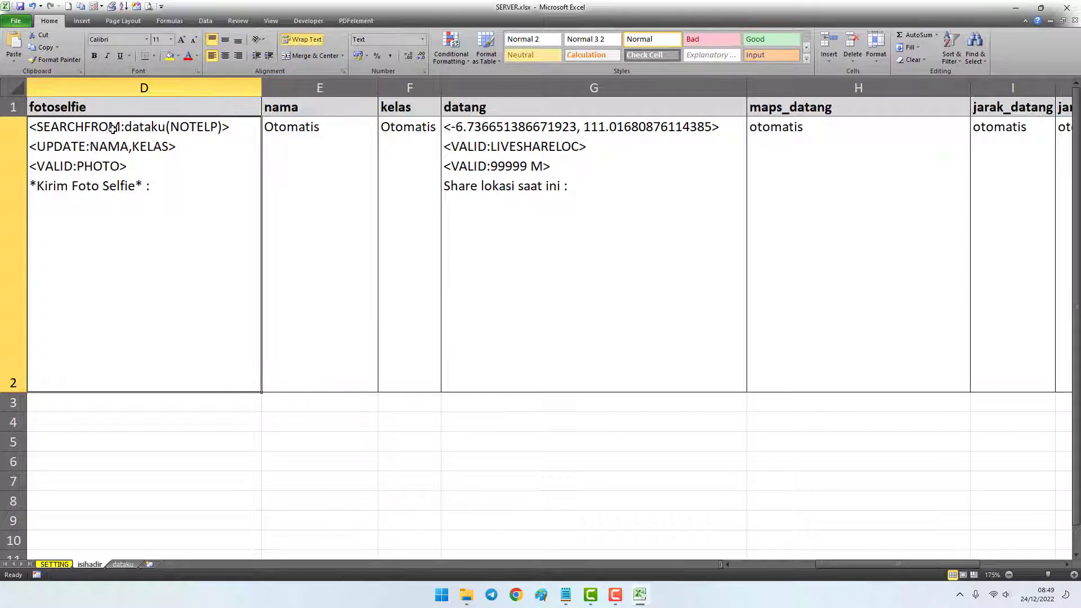
Examine the SEARCHFROM:dataku(NOTELP) command in the fotoselfie cell D2 and the dataku sheet it refers to.
double_click(113, 129)
left_click_drag(120, 127, 36, 127)
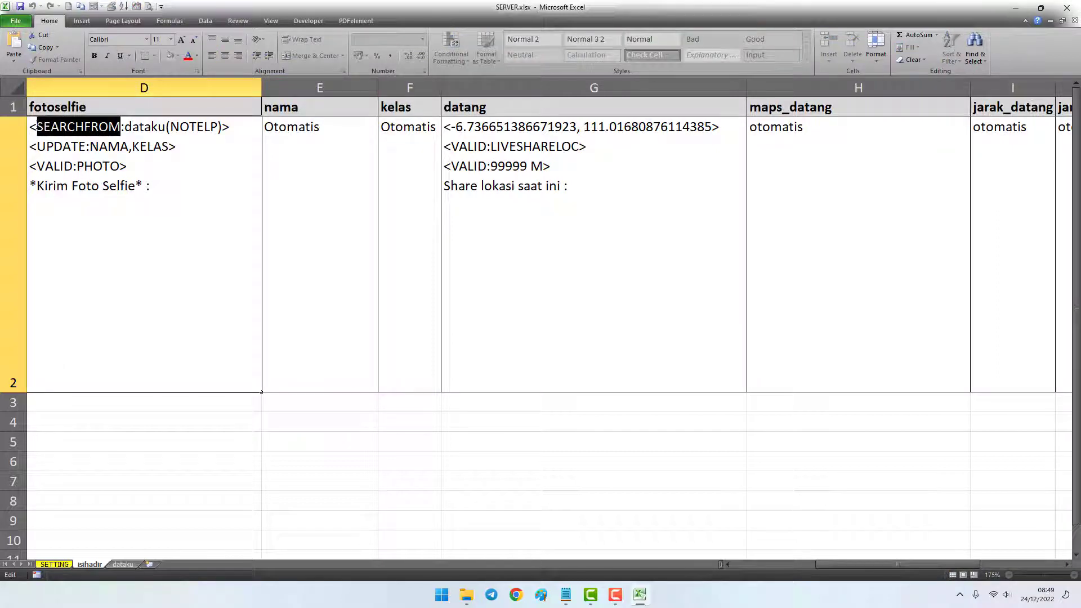
left_click_drag(124, 127, 158, 127)
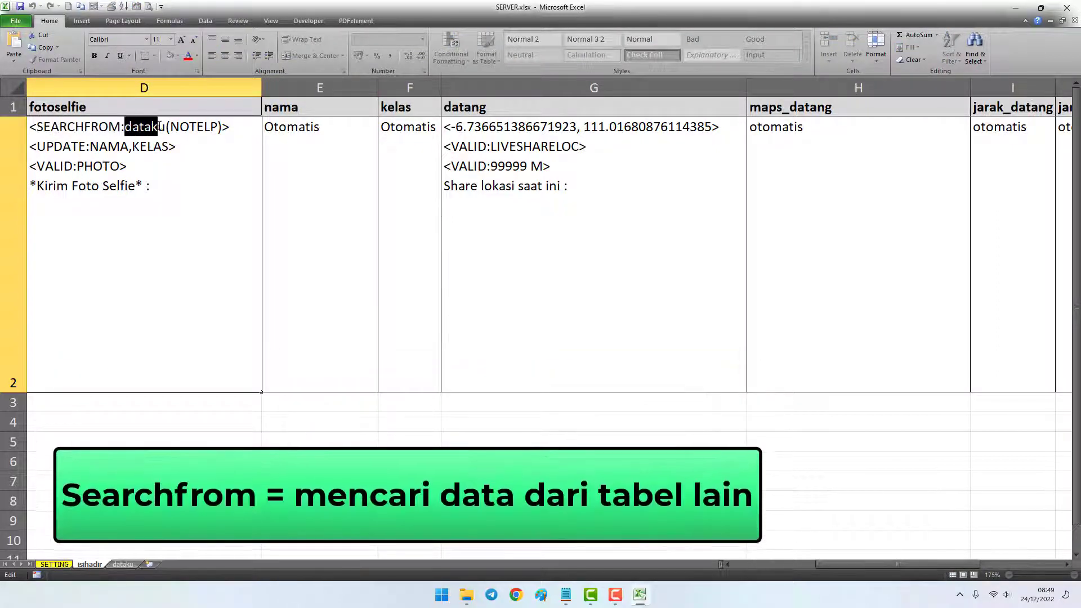
key("Escape")
left_click(122, 563)
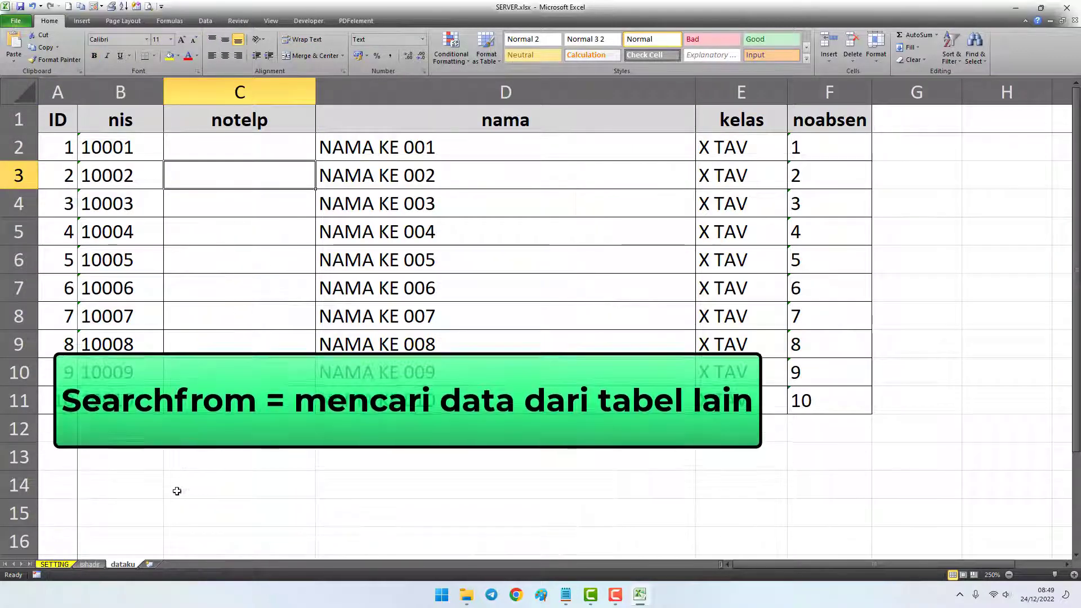
left_click(98, 565)
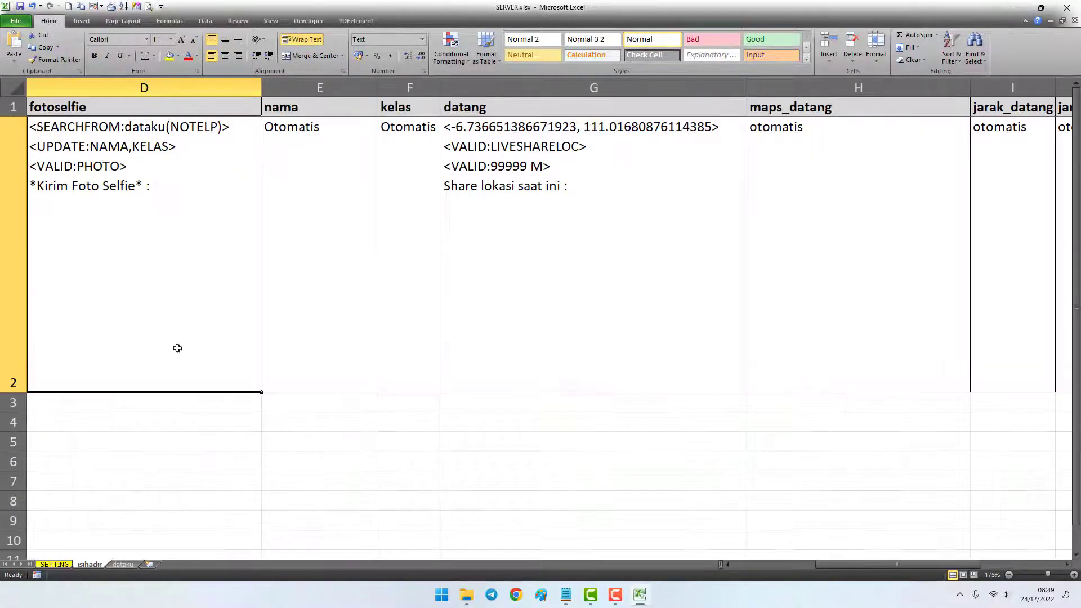
double_click(170, 127)
left_click_drag(170, 127, 219, 126)
key("Escape")
Enter a sample phone number as text in the notelp cell C4 of the dataku sheet, for NAMA KE 003.
left_click(123, 564)
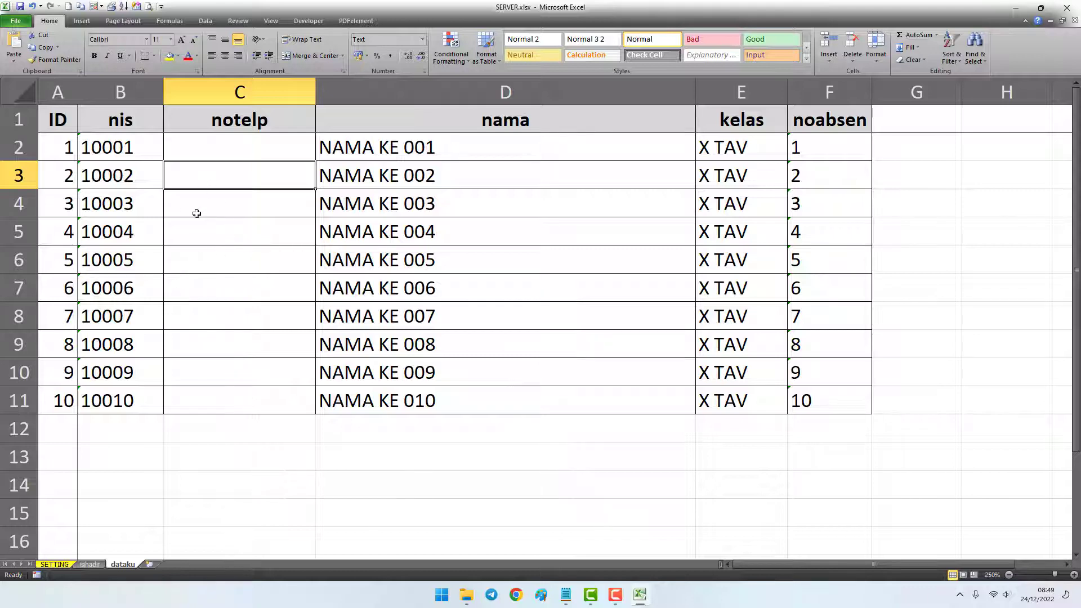
left_click(222, 205)
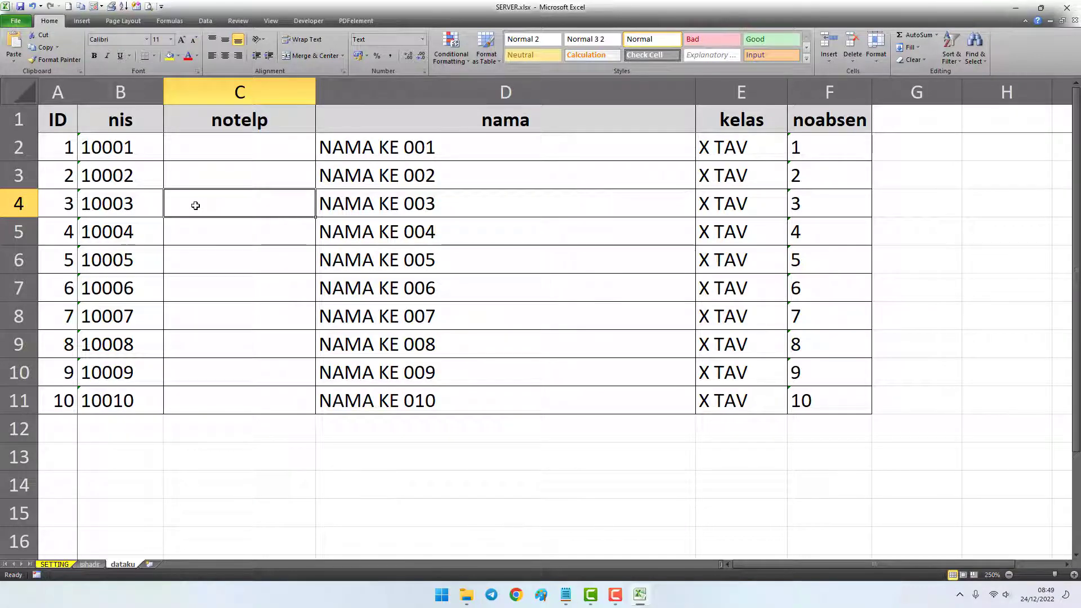
type("'62812")
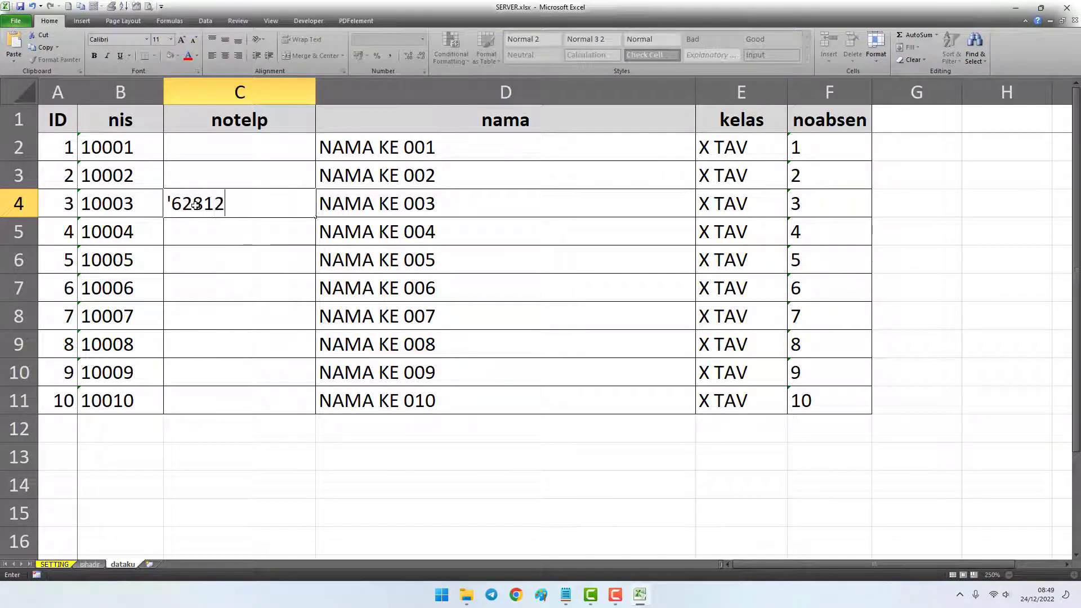
type("3456")
key("Return")
left_click(209, 204)
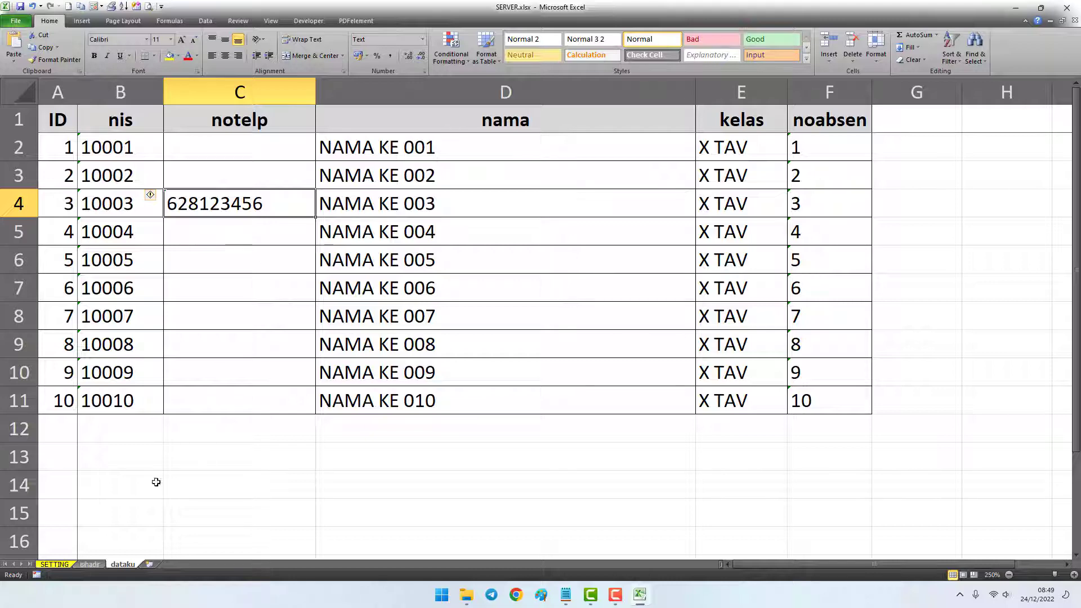
Compare the nama and kelas cells E2:F2 on isihadir with the NAMA KE 003 record in D4:E4 on dataku.
left_click(90, 564)
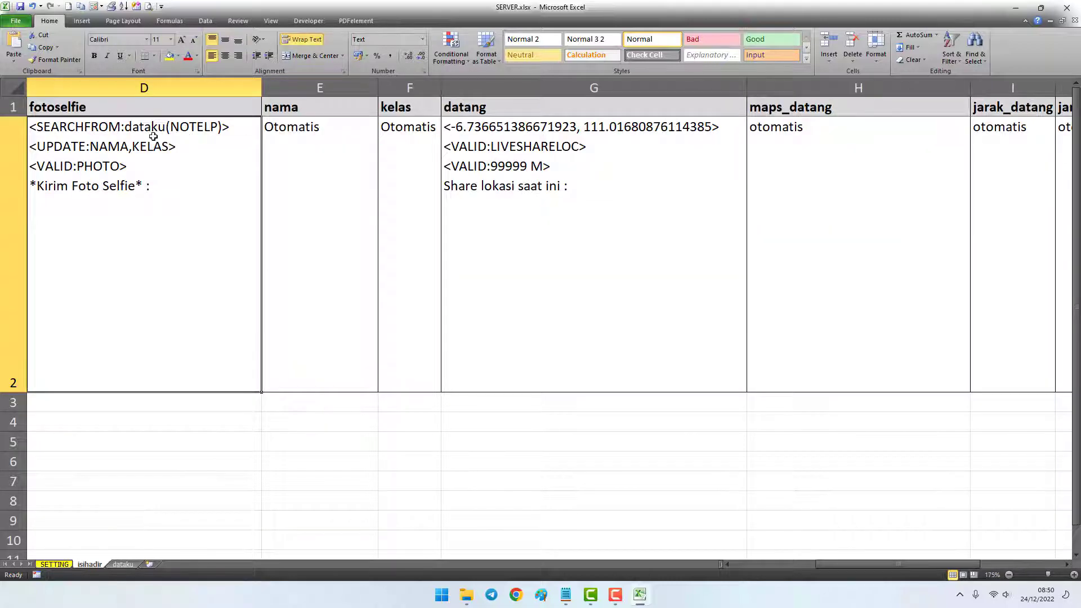
left_click(314, 141)
left_click(400, 138)
left_click(339, 148)
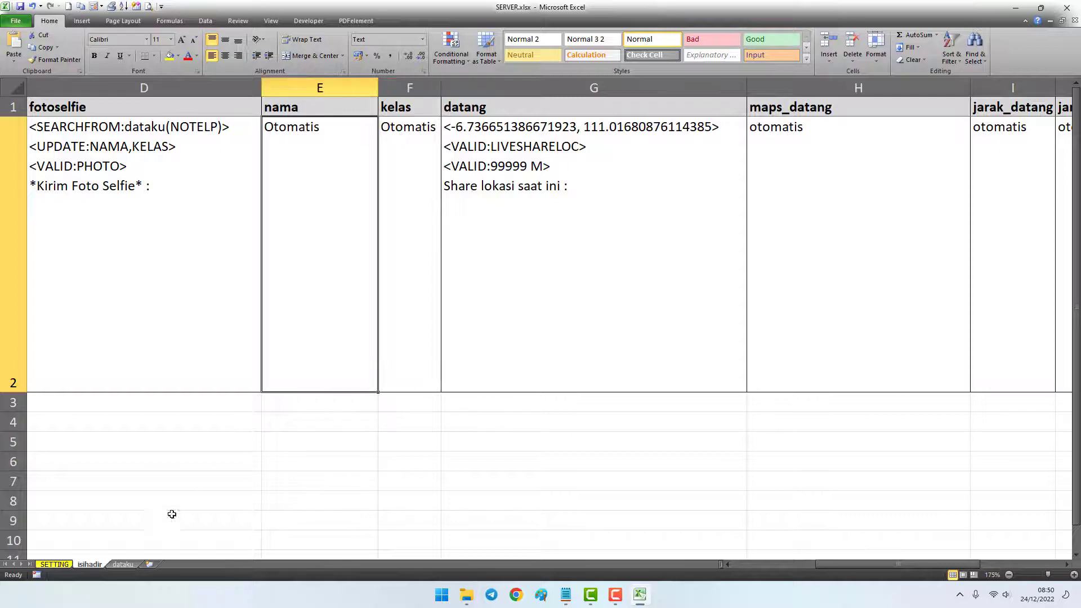
left_click(123, 564)
left_click(575, 199)
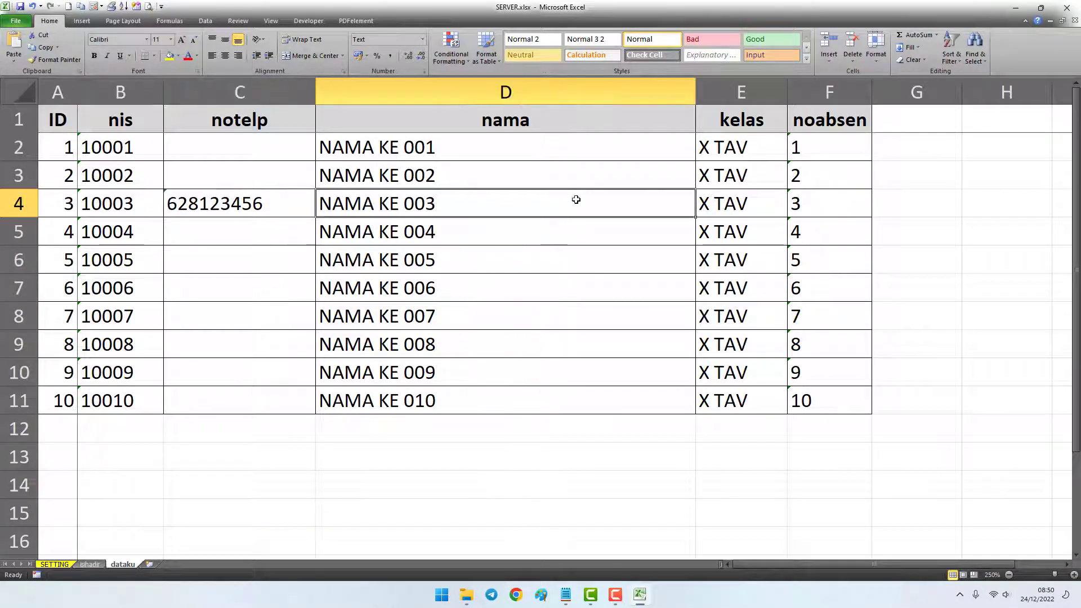
left_click_drag(576, 199, 728, 201)
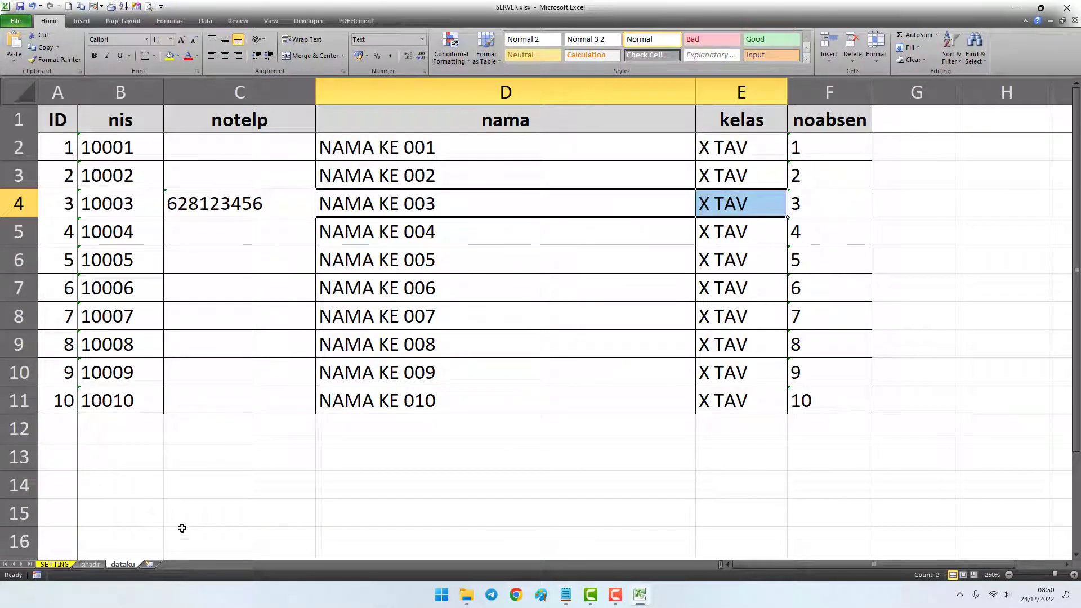
Examine the VALID:PHOTO command in the fotoselfie cell D2 of the isihadir sheet.
left_click(90, 564)
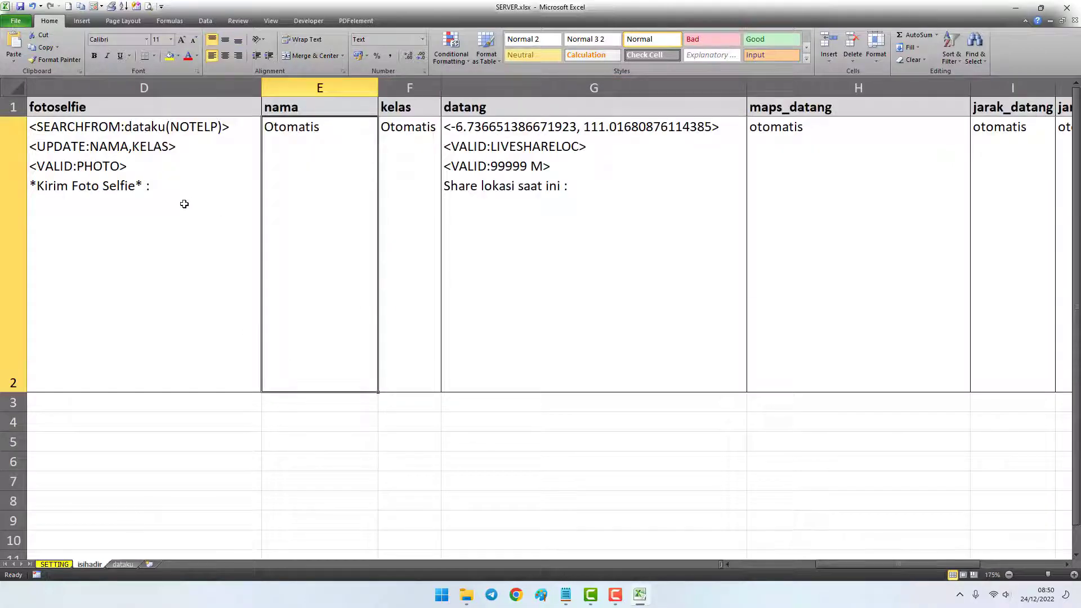
double_click(138, 165)
key("shift+Left")
key("shift+Left")
key("shift+Left")
key("shift+Left")
key("shift+Left")
key("shift+Left")
key("shift+Left")
key("shift+Left")
key("shift+Left")
key("shift+Left")
key("shift+Left")
key("shift+Left")
key("shift+Left")
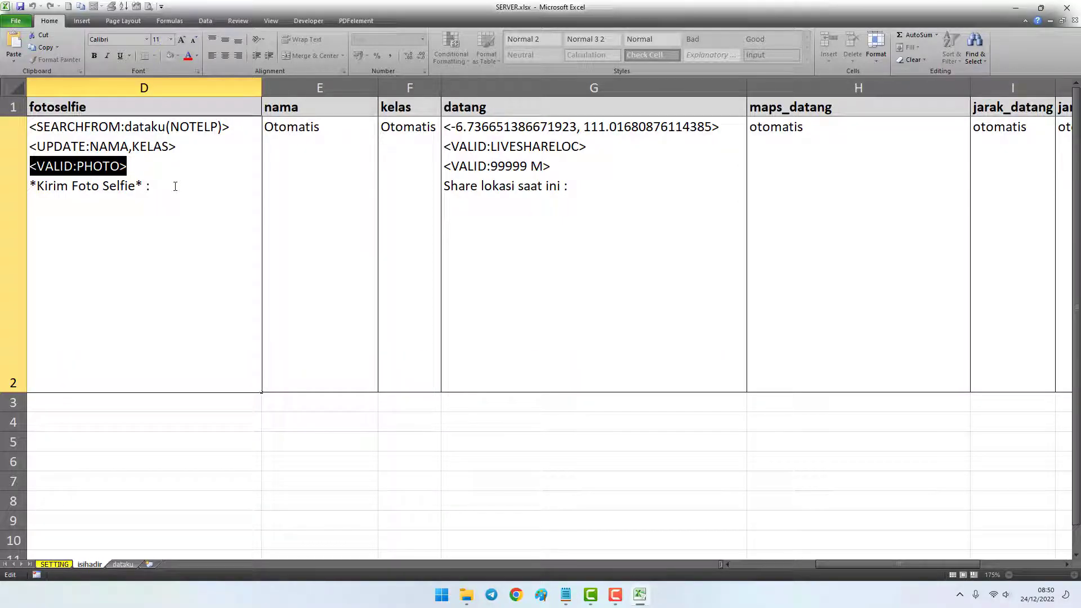
key("Escape")
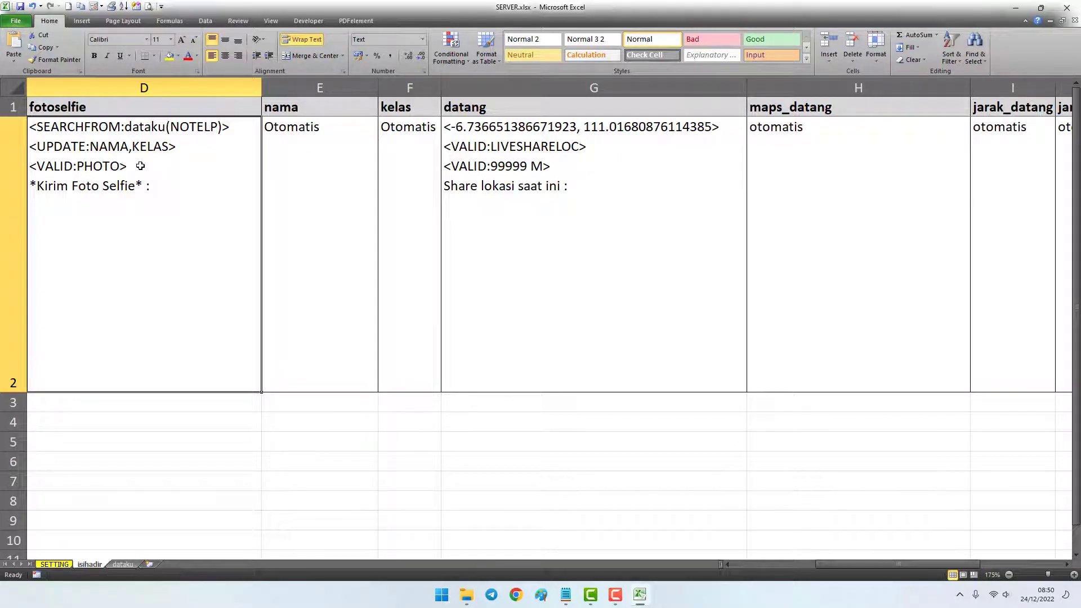
Examine the question text *Kirim Foto Selfie* and its closing colon in the fotoselfie cell D2.
double_click(154, 182)
key("shift+Home")
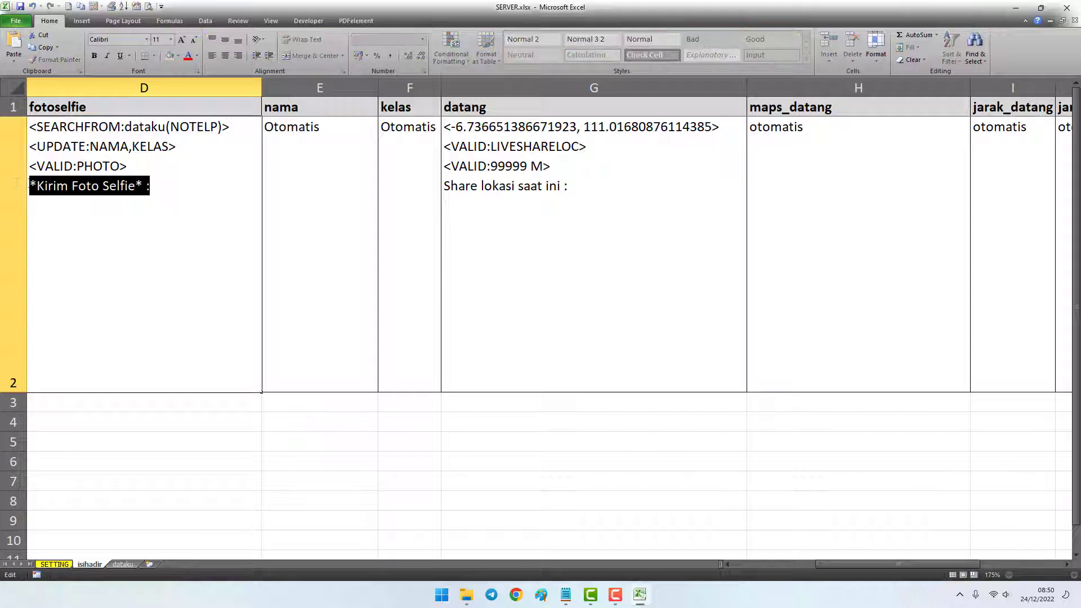
left_click(152, 188)
left_click_drag(145, 187, 150, 188)
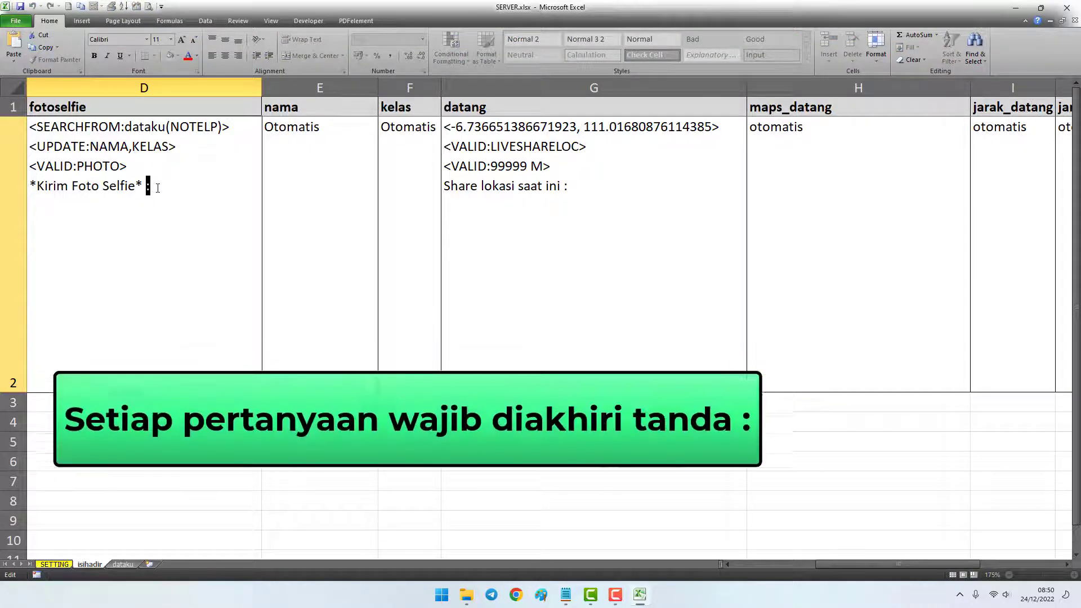
left_click(161, 187)
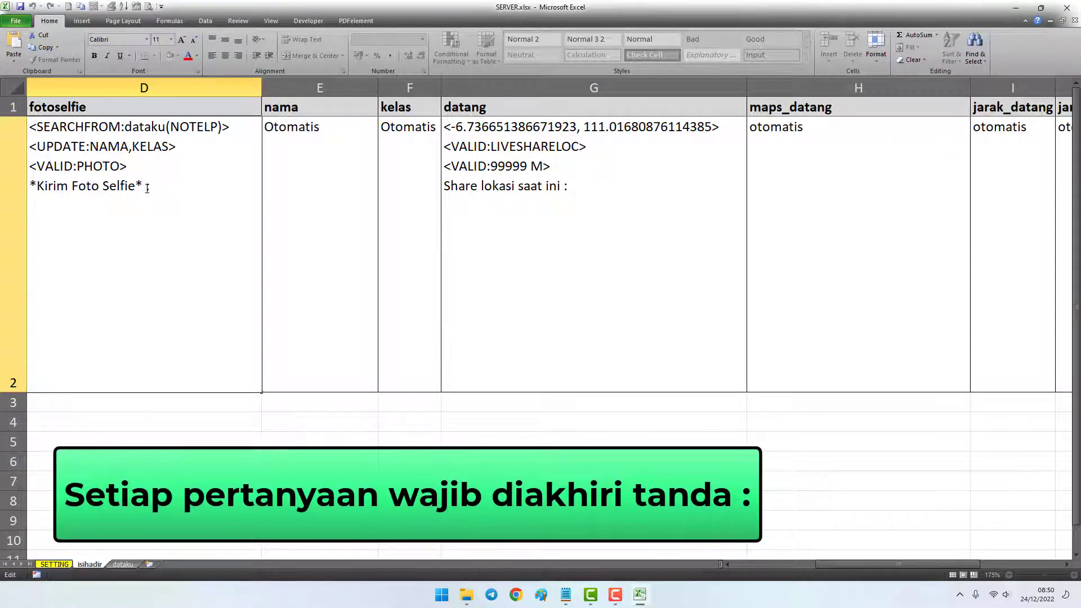
left_click(266, 178)
Compare the dataku source and the NAMA,KELAS fields of the UPDATE command in D2 with the nama and kelas columns.
left_click(362, 113)
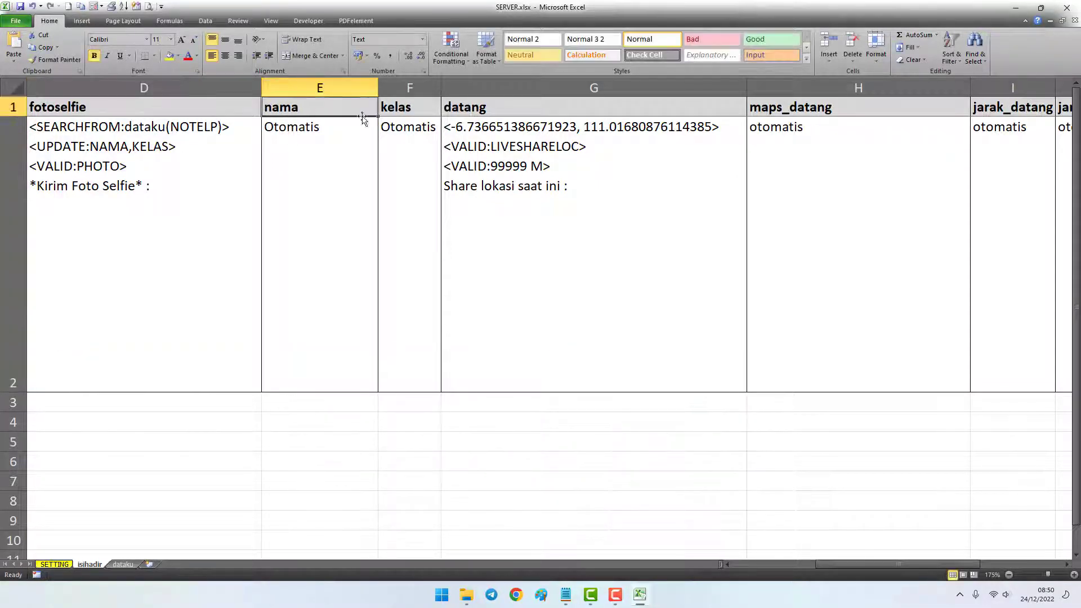
left_click(399, 115)
left_click(370, 151)
key("Right")
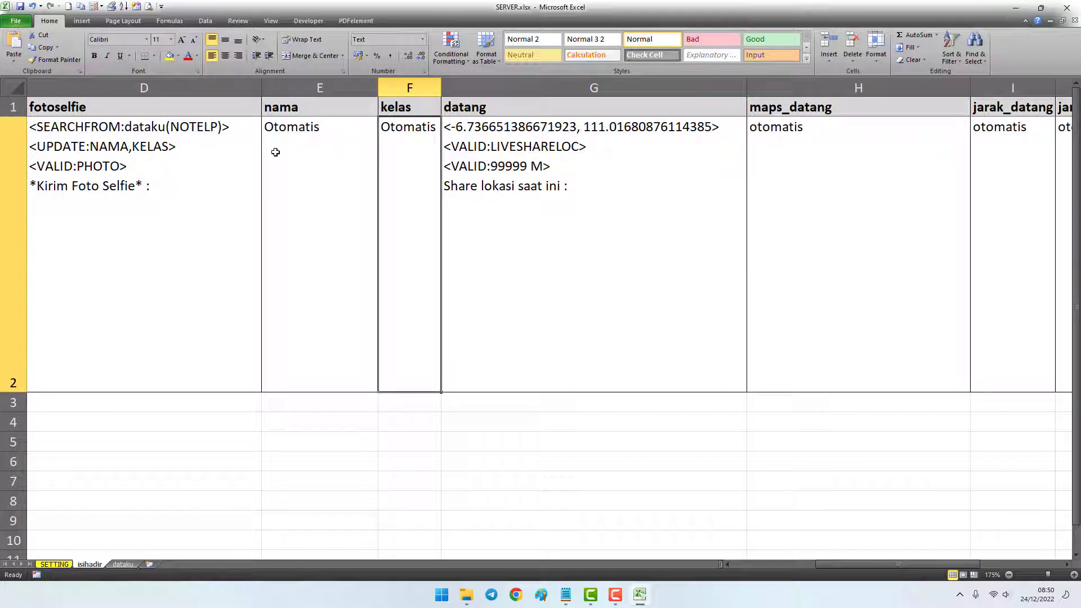
double_click(143, 153)
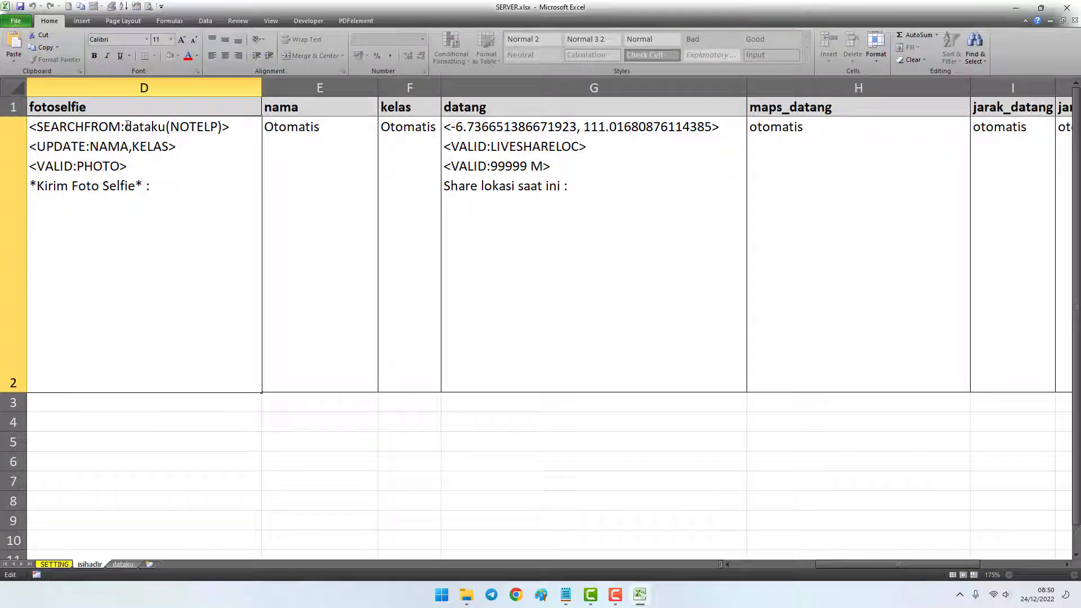
left_click_drag(128, 125, 166, 126)
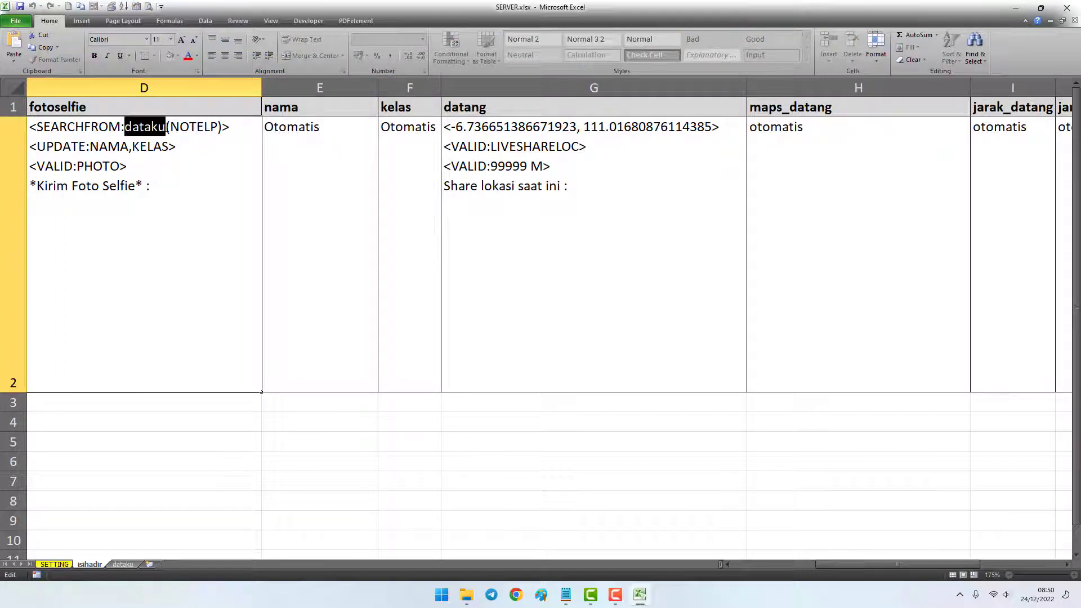
left_click(90, 146)
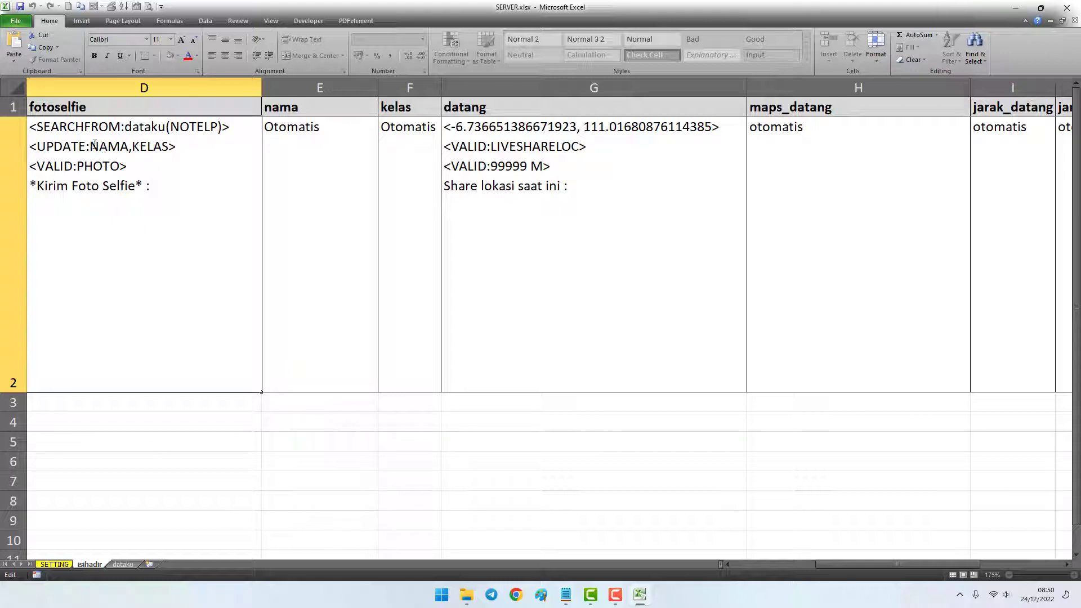
left_click_drag(93, 145, 171, 144)
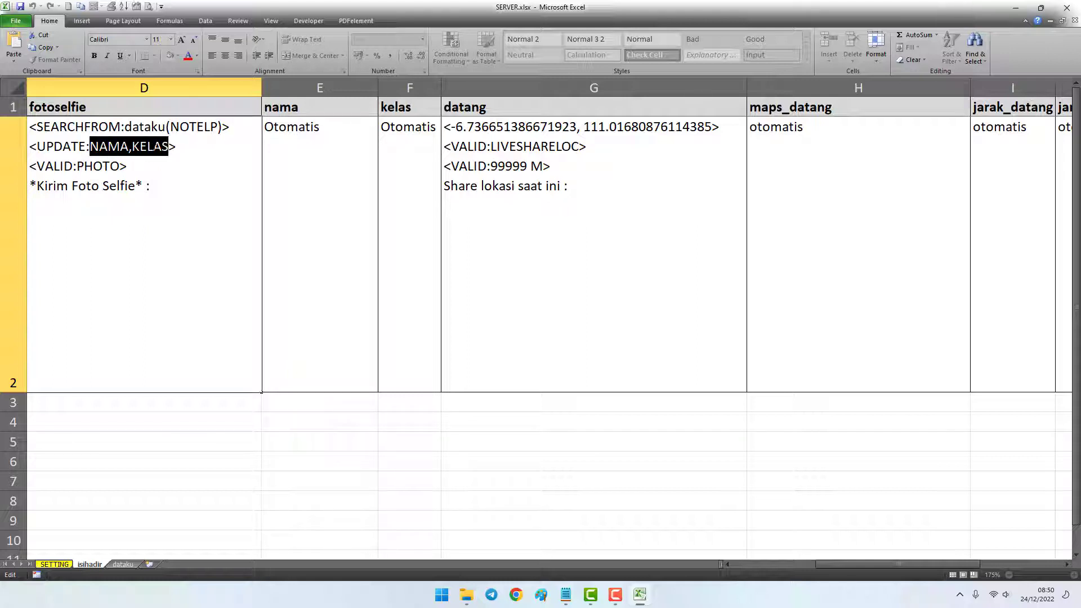
left_click(307, 108)
left_click(389, 111)
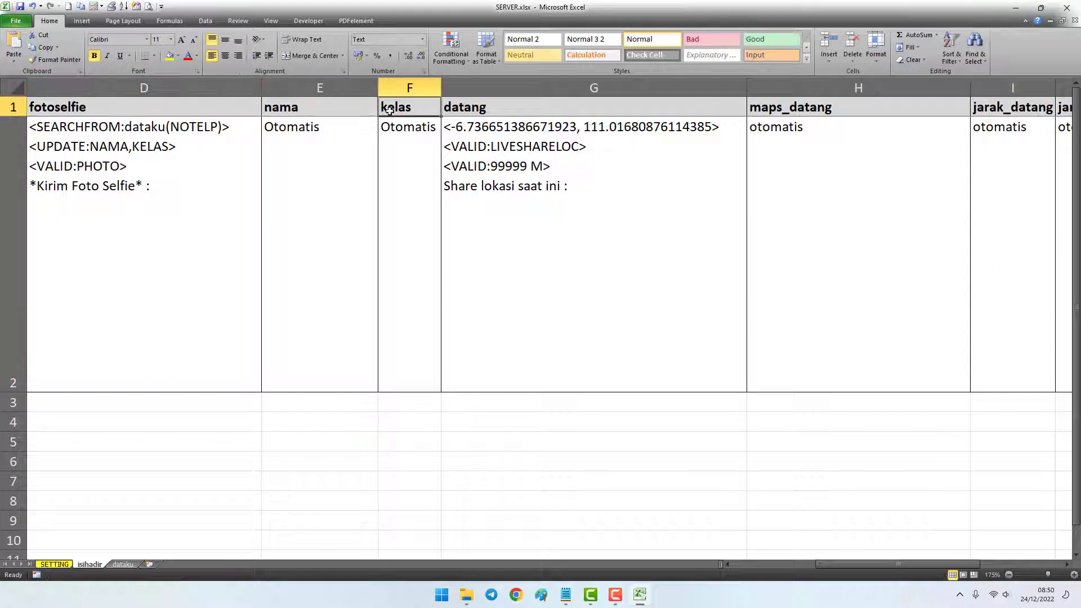
left_click(309, 111)
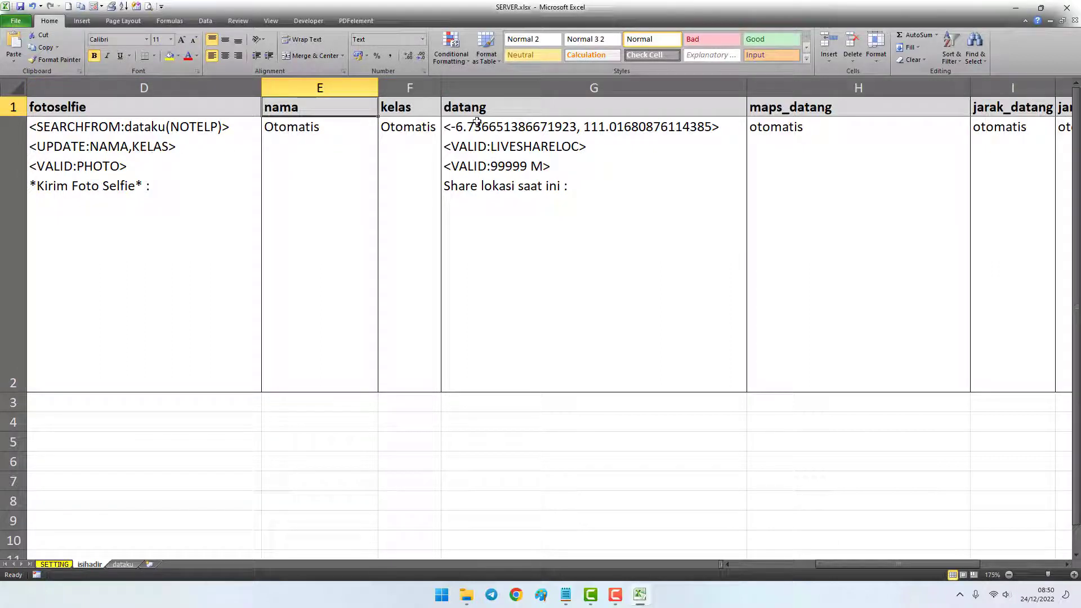
Examine the datang column and the reference coordinates in the first line of cell G2.
left_click_drag(482, 107, 536, 169)
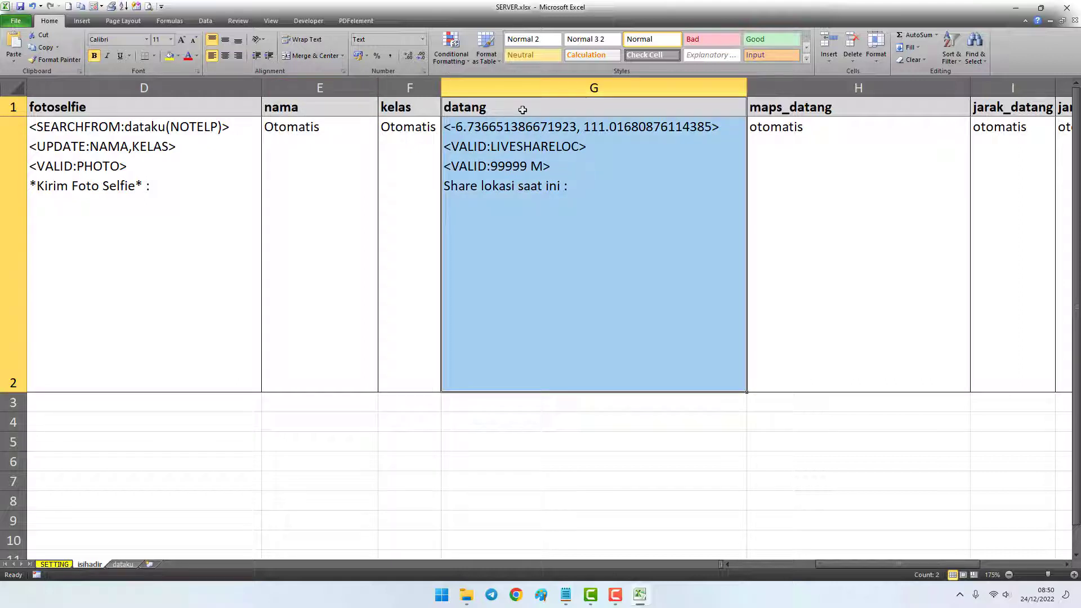
left_click_drag(523, 110, 524, 110)
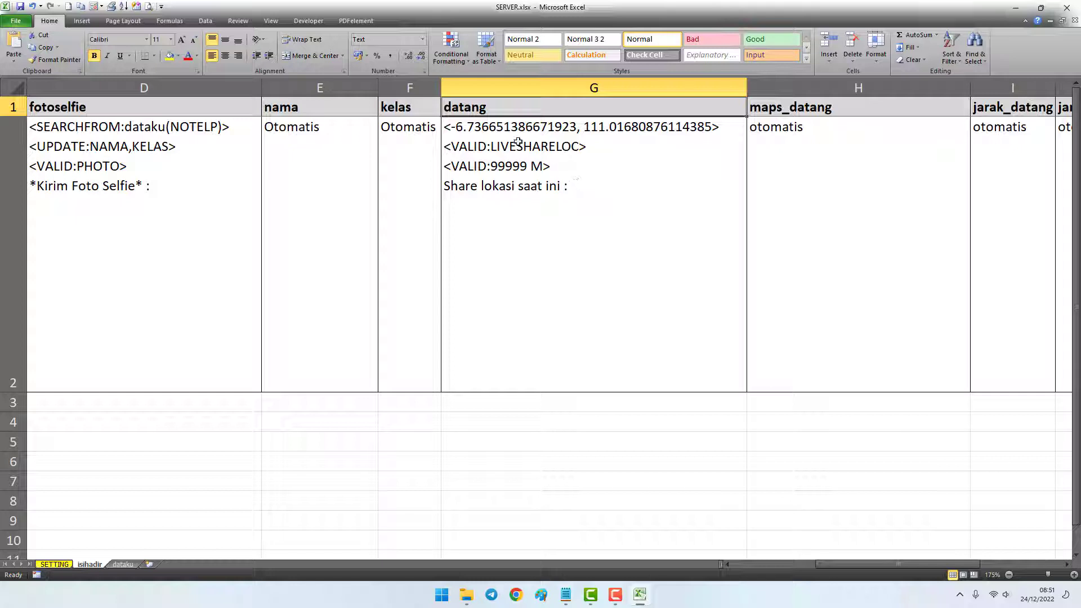
left_click(487, 131)
double_click(458, 128)
left_click_drag(452, 127, 713, 128)
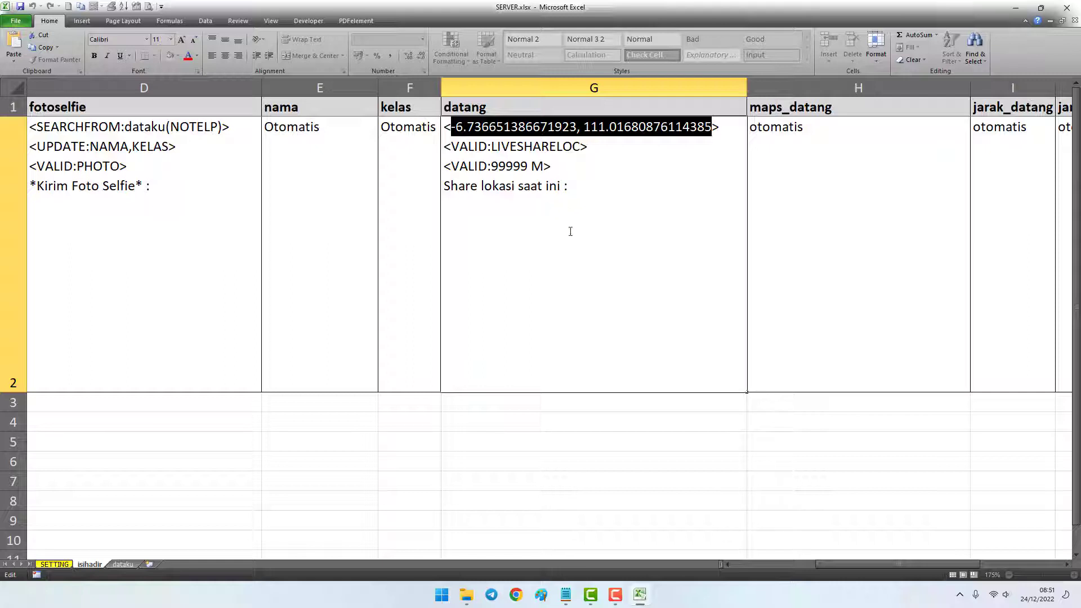
key("Escape")
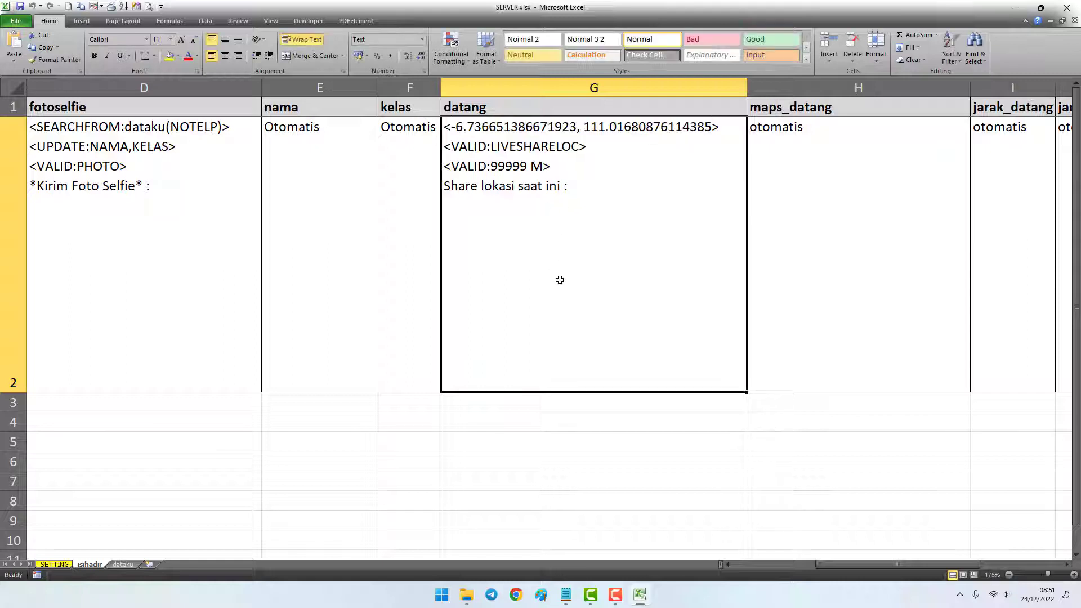
Switch to Chrome, search Google for "pt sinar perkasa prima ajibarang" and open the map of PT Sinar Riau Perkasa Prima.
left_click(517, 595)
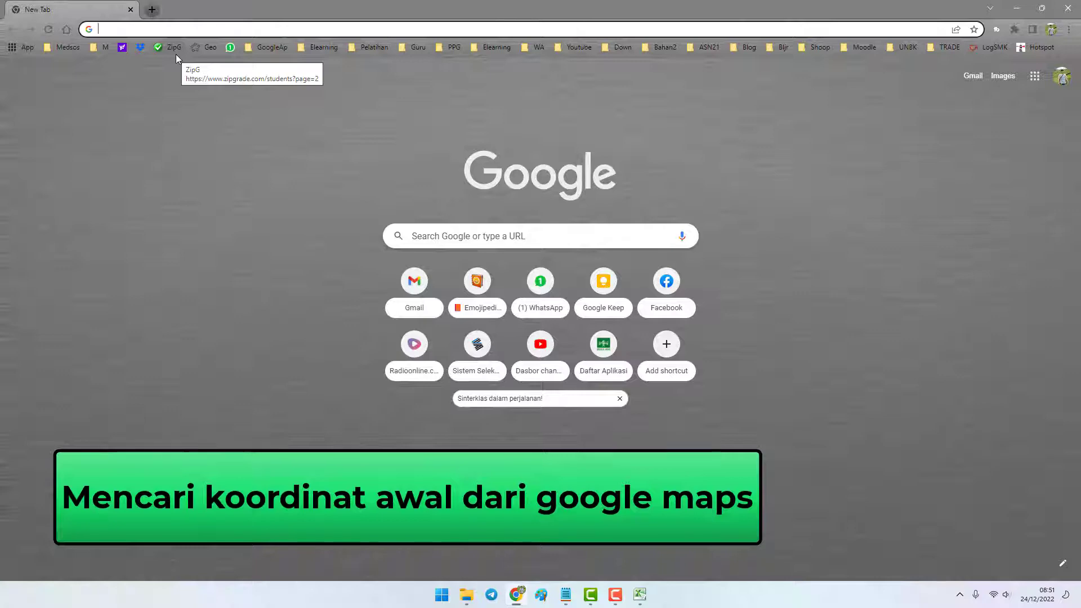
type("pt")
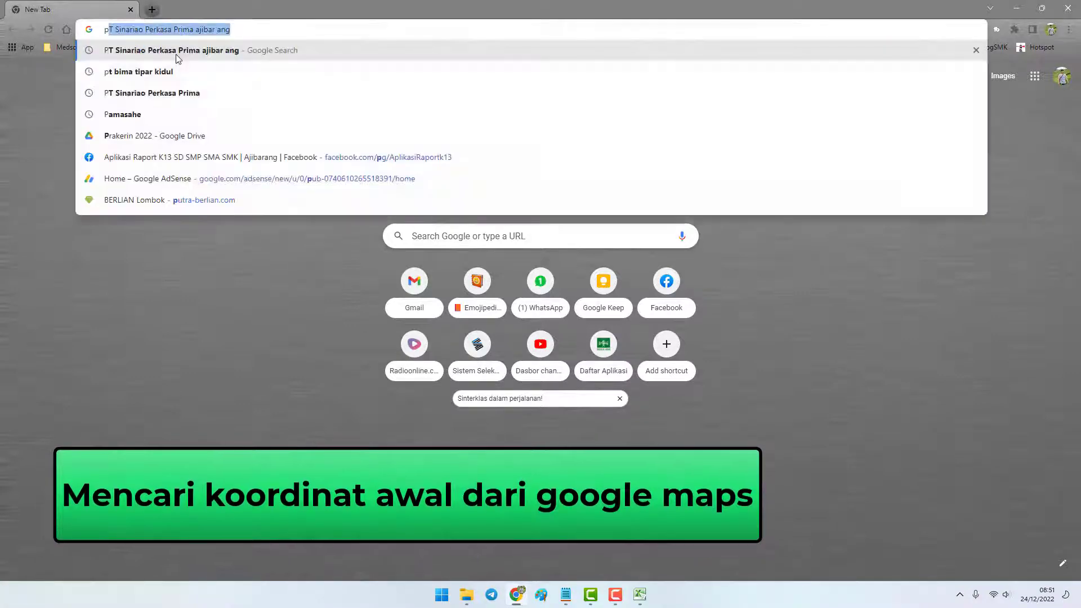
key("Down")
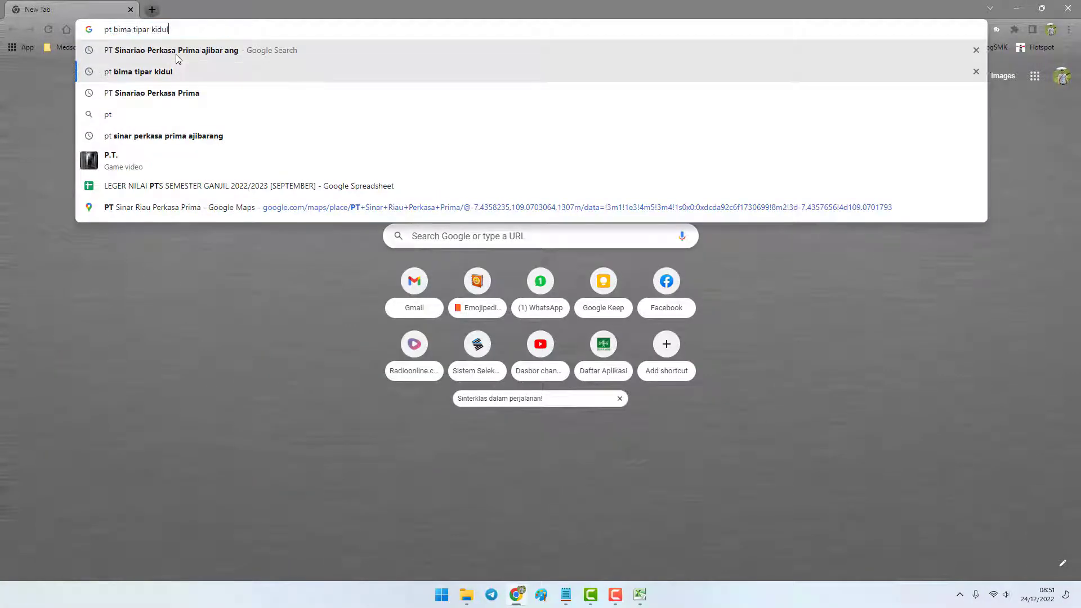
key("Up")
key("Down")
key("Down")
key("Down")
key("Down")
key("Down")
key("Down")
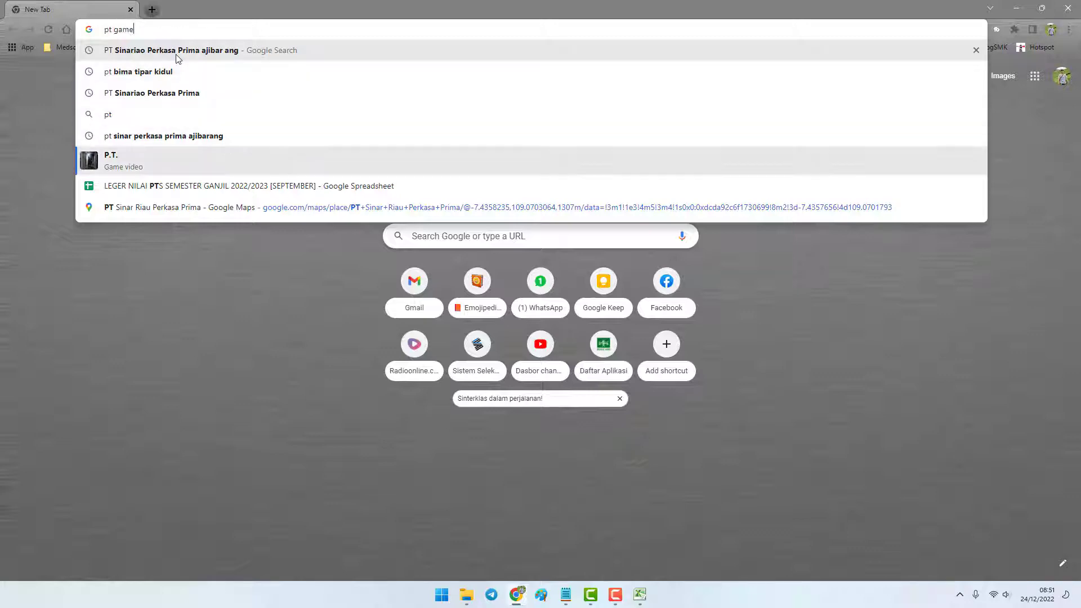
key("Up")
key("Up")
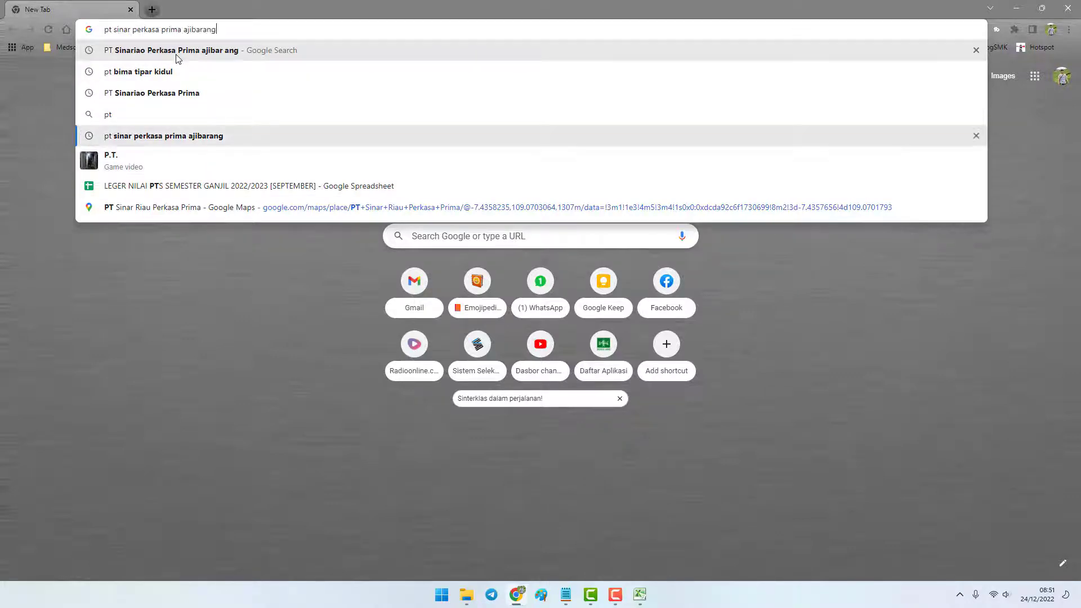
key("Return")
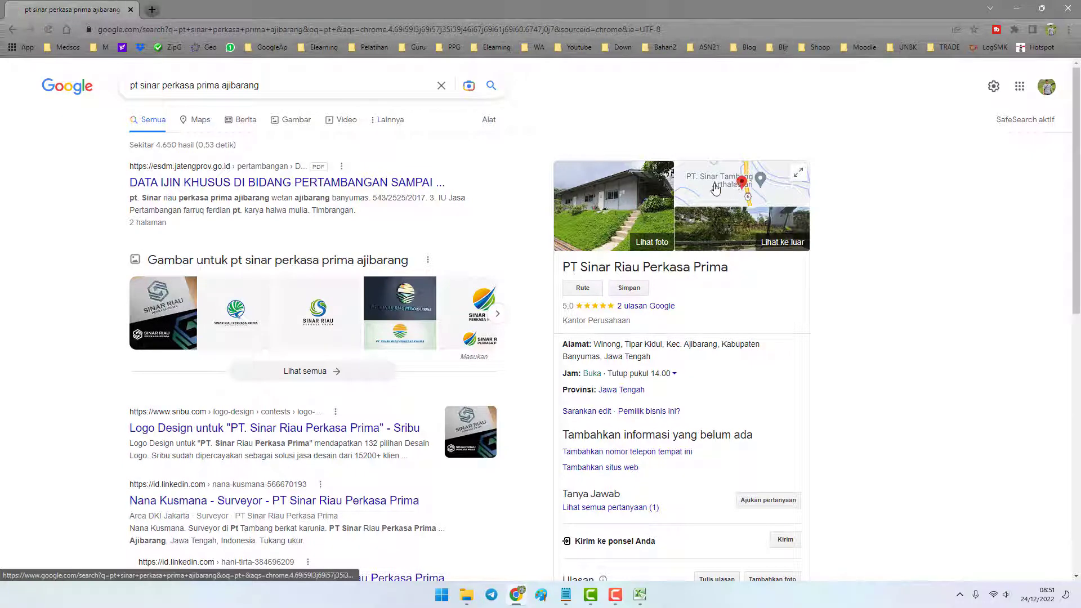
left_click(678, 187)
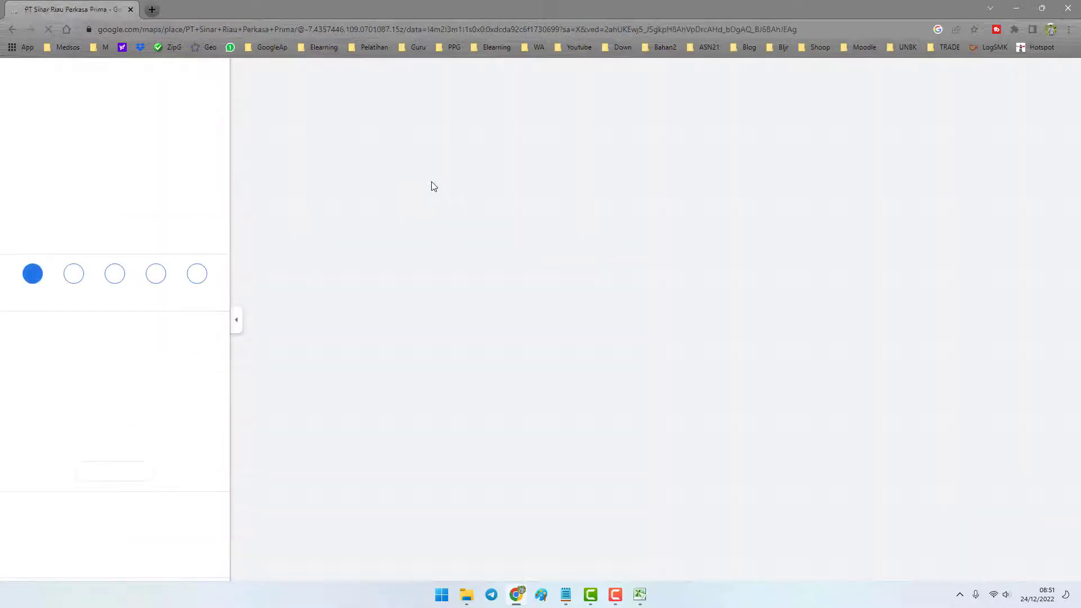
Look up the coordinates at the PT Sinar Riau Perkasa Prima marker on the map.
scroll(611, 308, "up", 5)
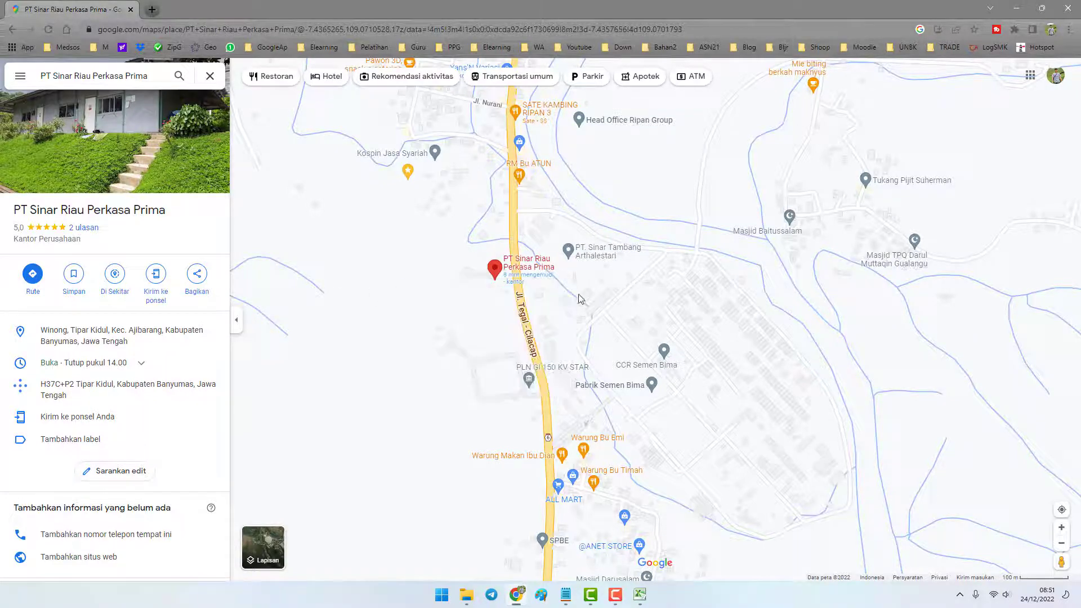
mouse_move(499, 273)
right_click(497, 270)
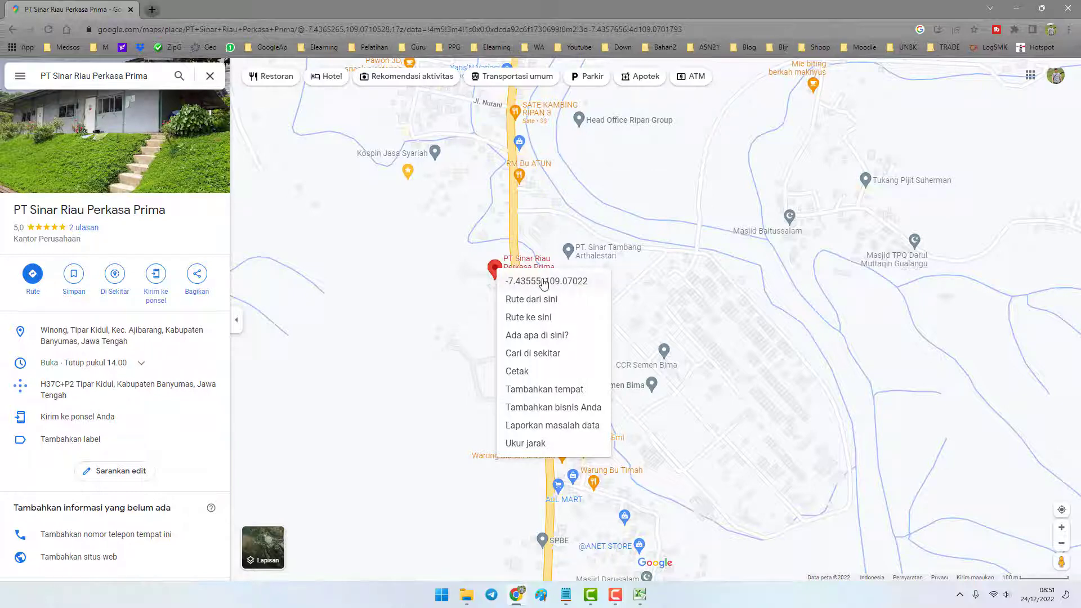
left_click(649, 291)
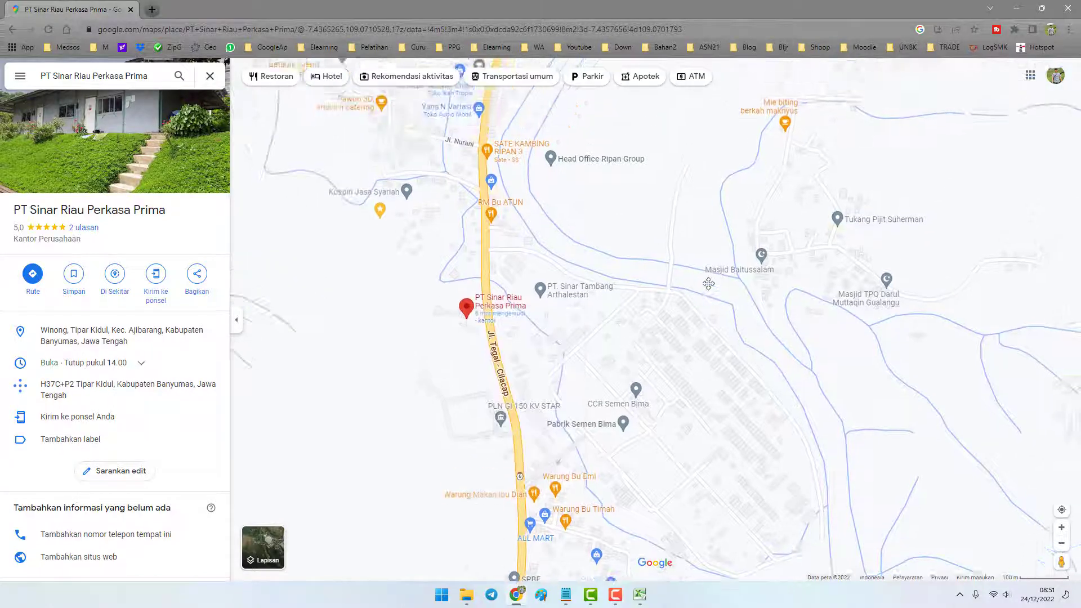
Look up the coordinates of SD Negeri 1 Karangbawang on the map.
mouse_move(741, 234)
left_mouse_down()
mouse_move(714, 271)
mouse_move(713, 301)
left_mouse_up()
left_click_drag(488, 186, 509, 223)
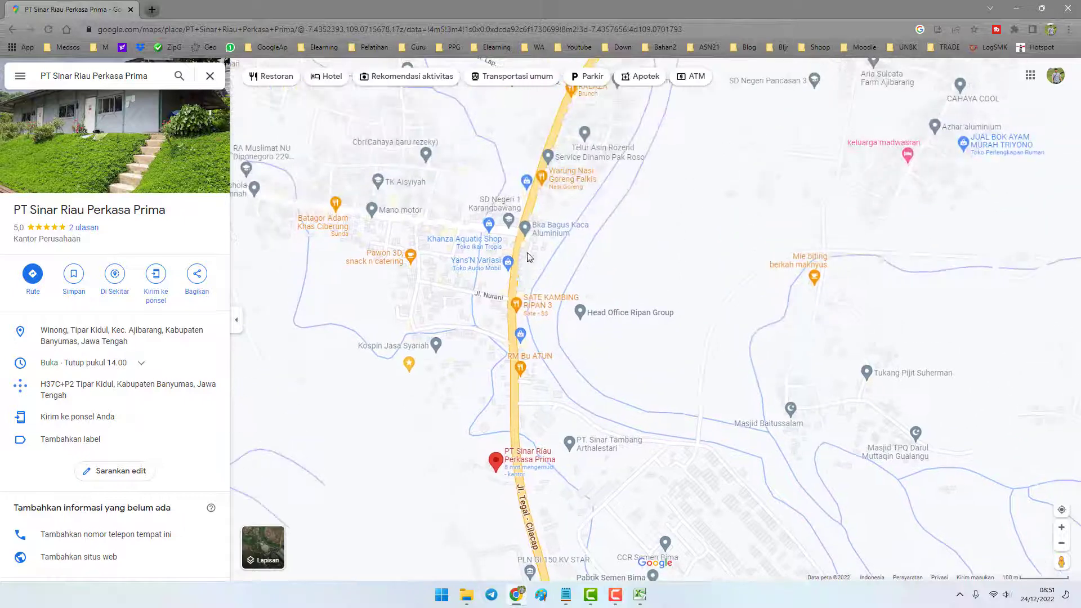
right_click(508, 220)
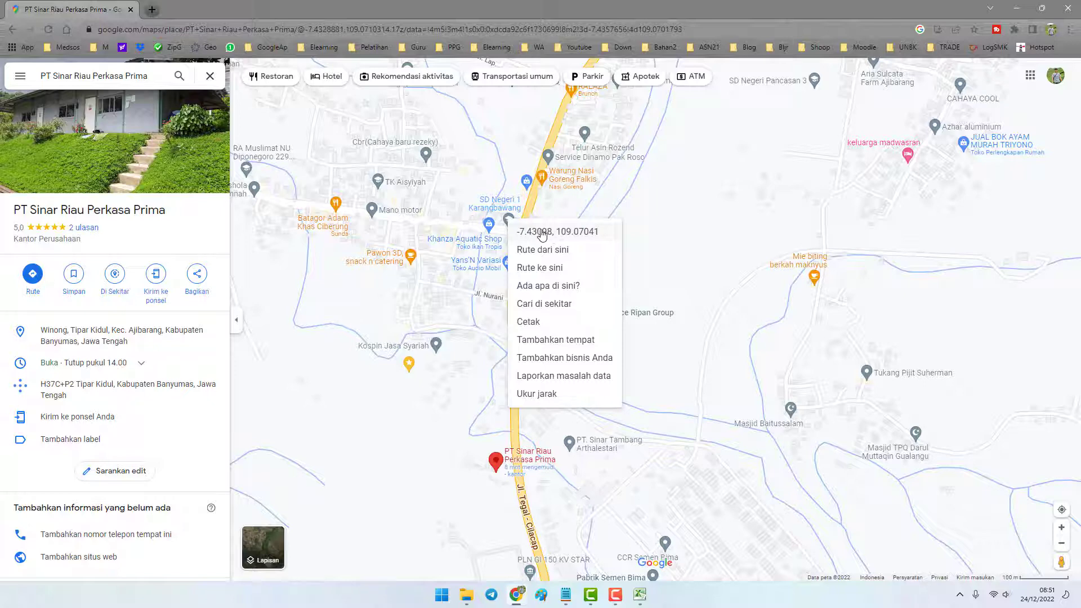
Copy the coordinates of PT. Kresna Reksa from the map and switch back to Excel.
left_click_drag(548, 209, 478, 393)
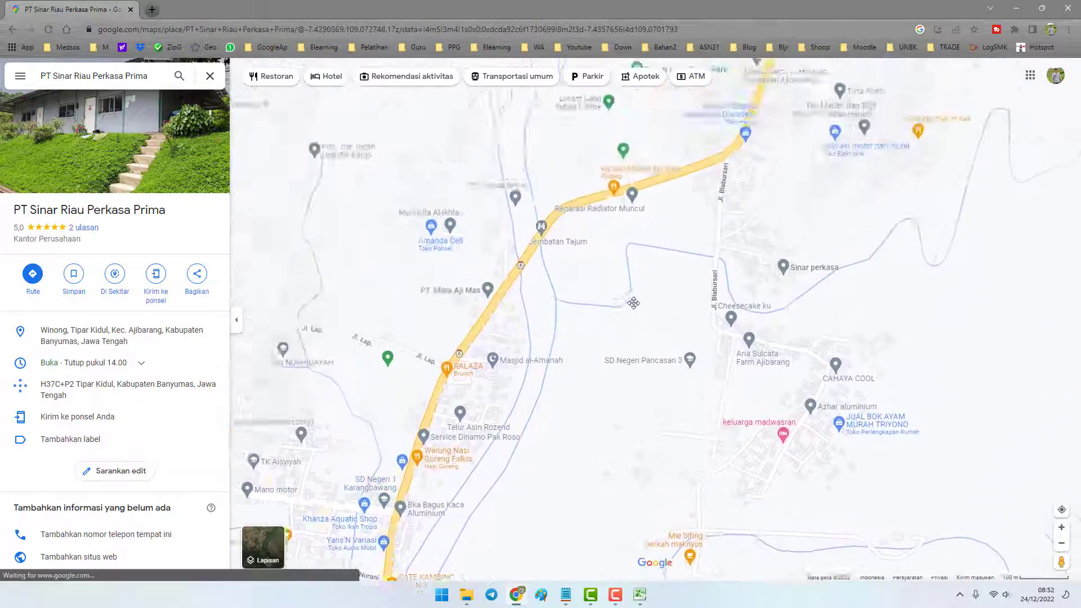
scroll(527, 304, "up", 2)
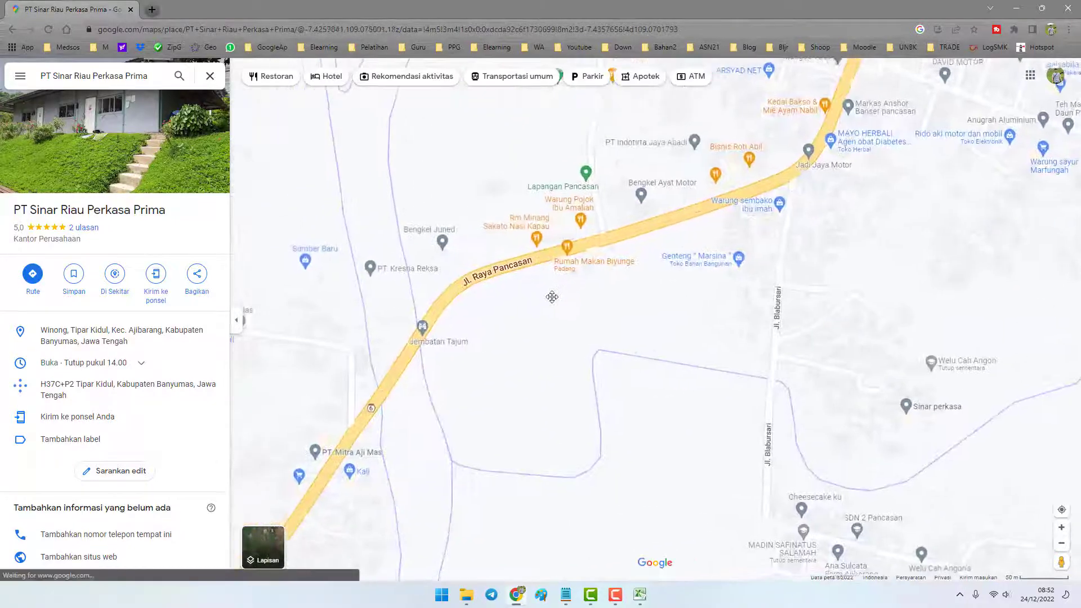
right_click(371, 267)
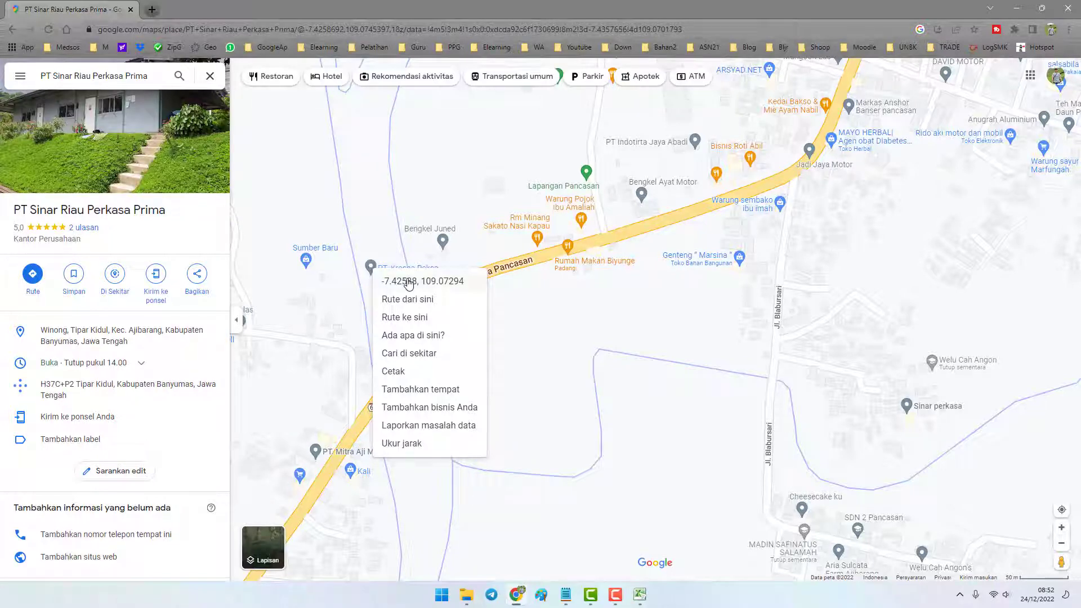
left_click(447, 285)
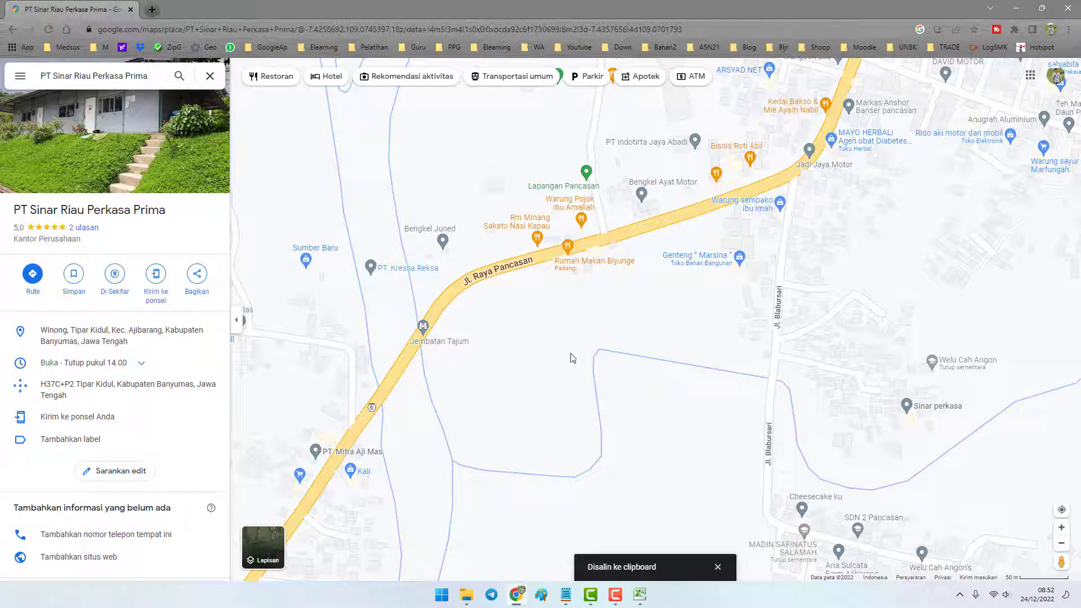
left_click(640, 594)
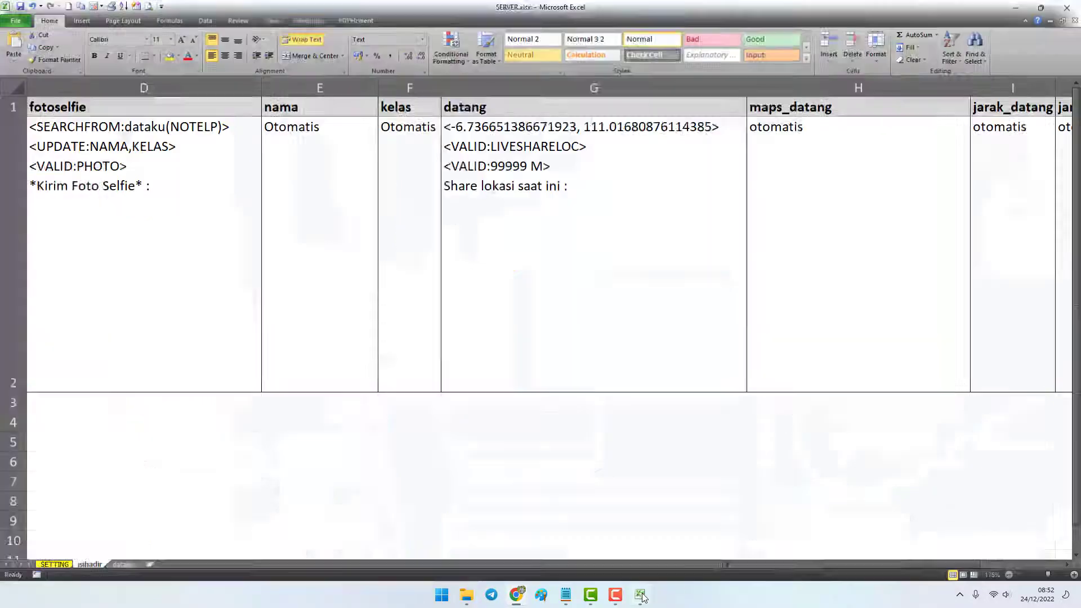
Replace the coordinates in the datang question cell with -7.425382465128585, 109.0729411125657.
double_click(476, 134)
left_click_drag(450, 126, 710, 125)
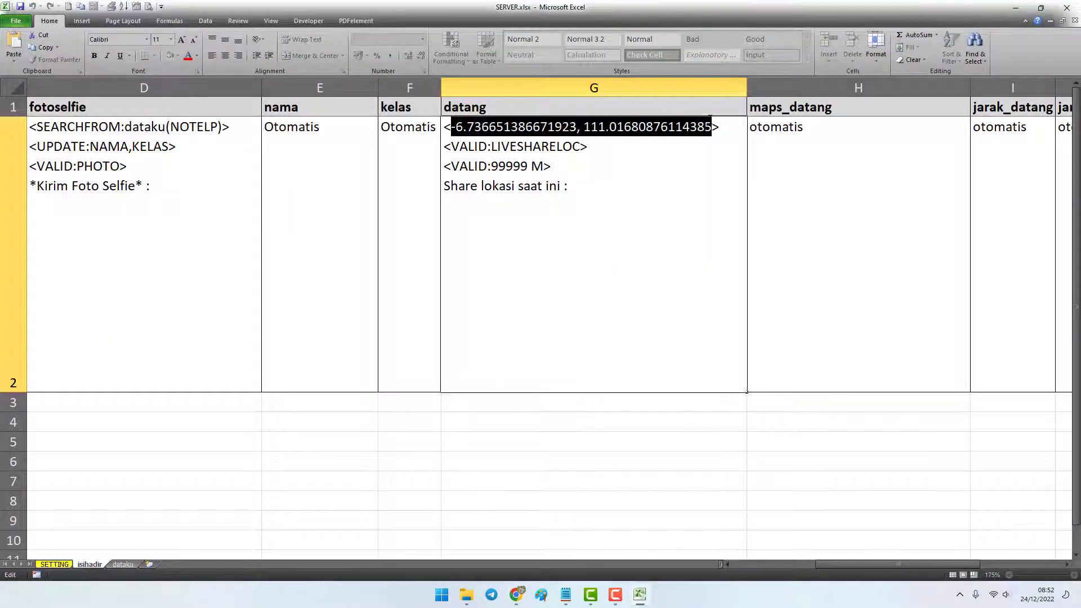
type("-7.425382465128585, 109.0729411125657")
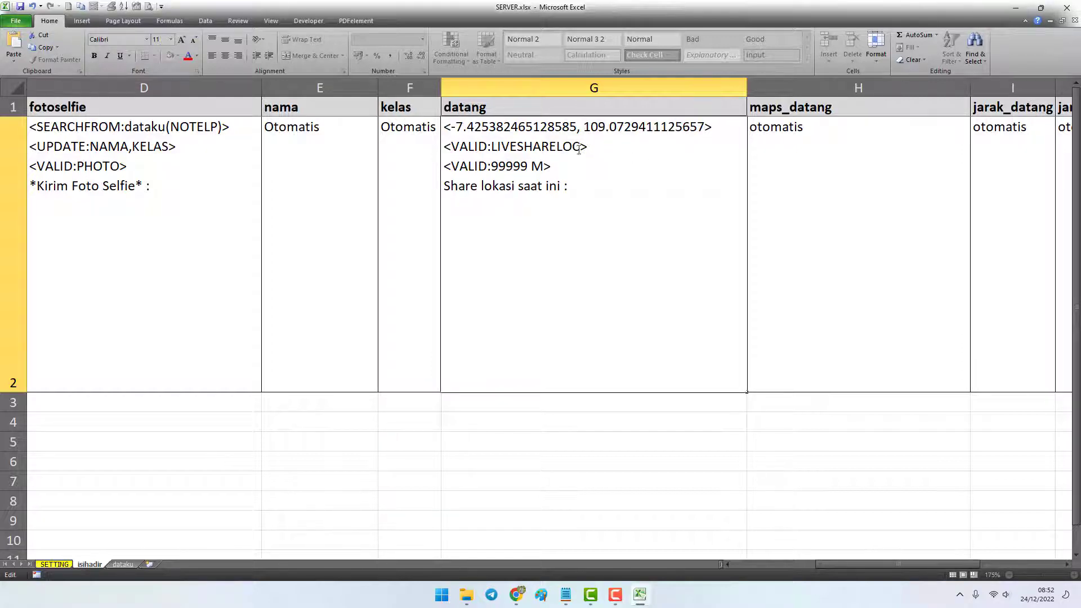
Review the live share-location tag, the distance validation tag and the reference coordinates in the datang cell.
left_click_drag(579, 147, 450, 148)
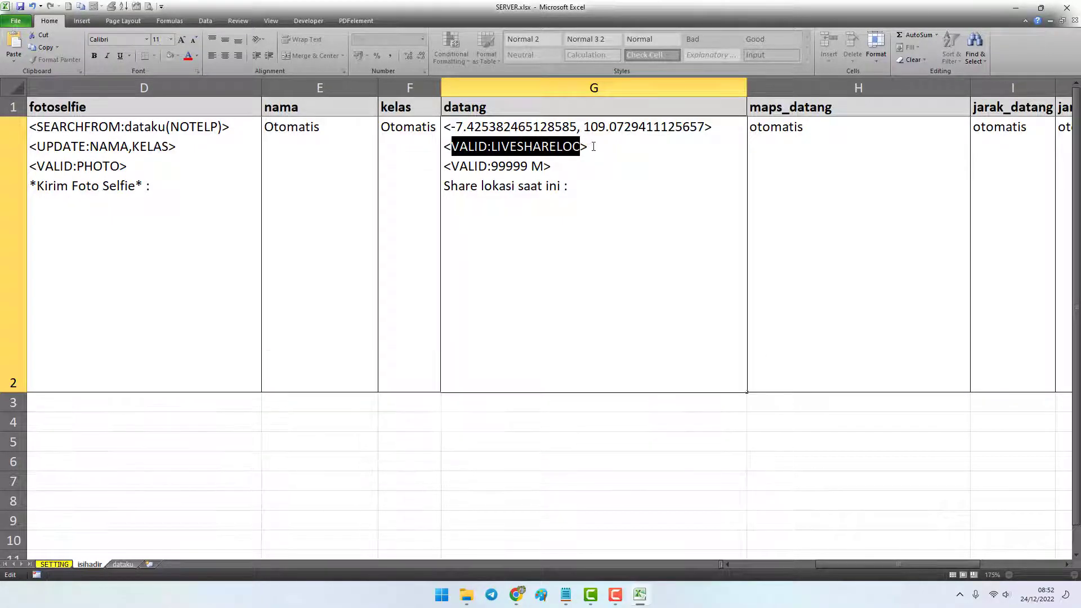
left_click_drag(587, 148, 444, 147)
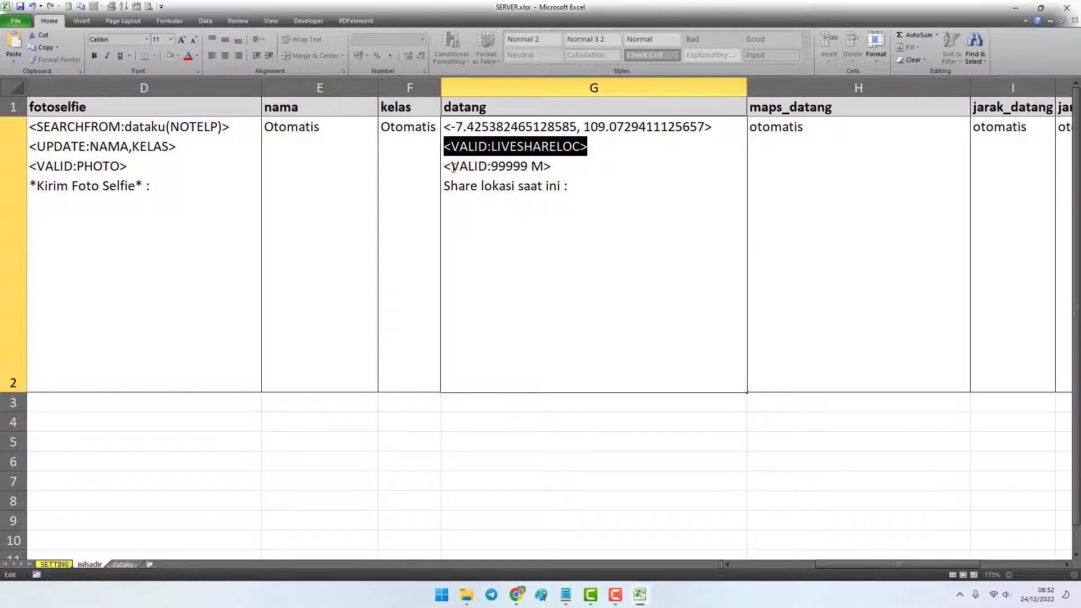
left_click_drag(452, 166, 487, 167)
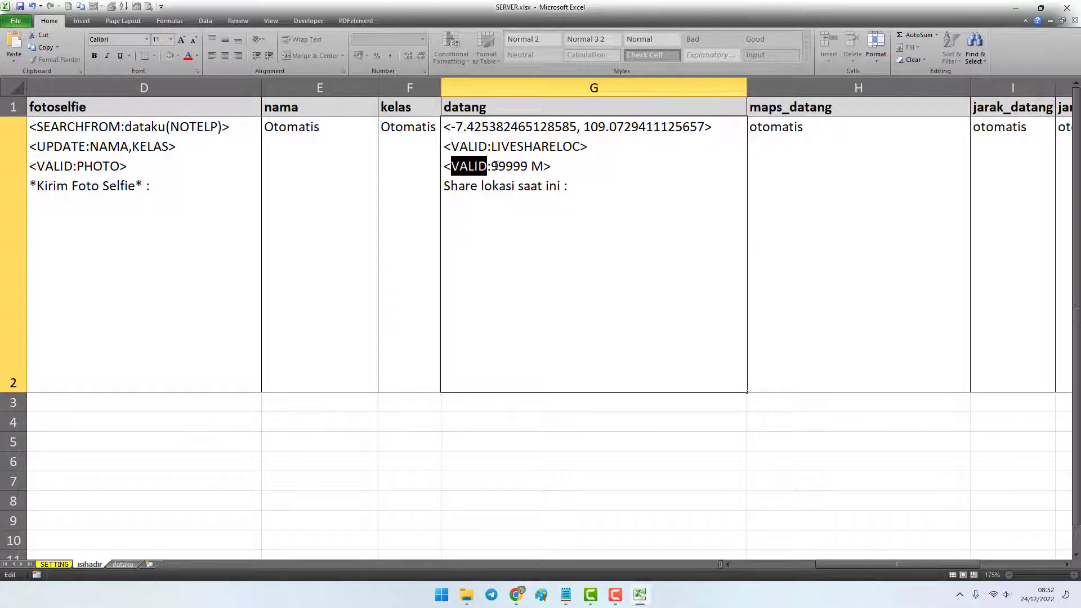
left_click_drag(495, 127, 623, 126)
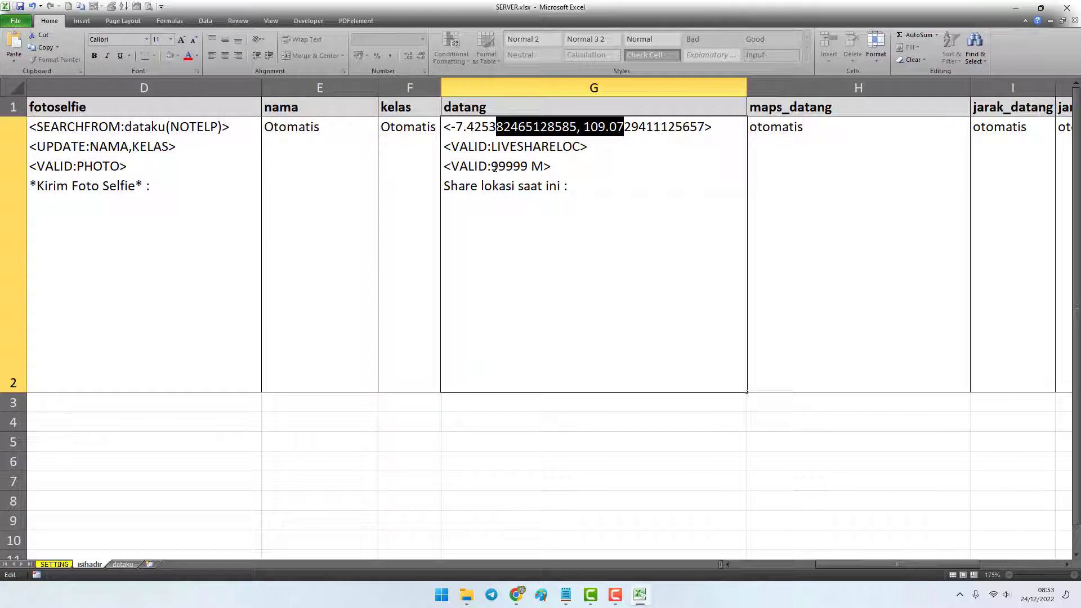
Try a distance validation of 100 M in the datang cell.
left_click_drag(494, 165, 518, 165)
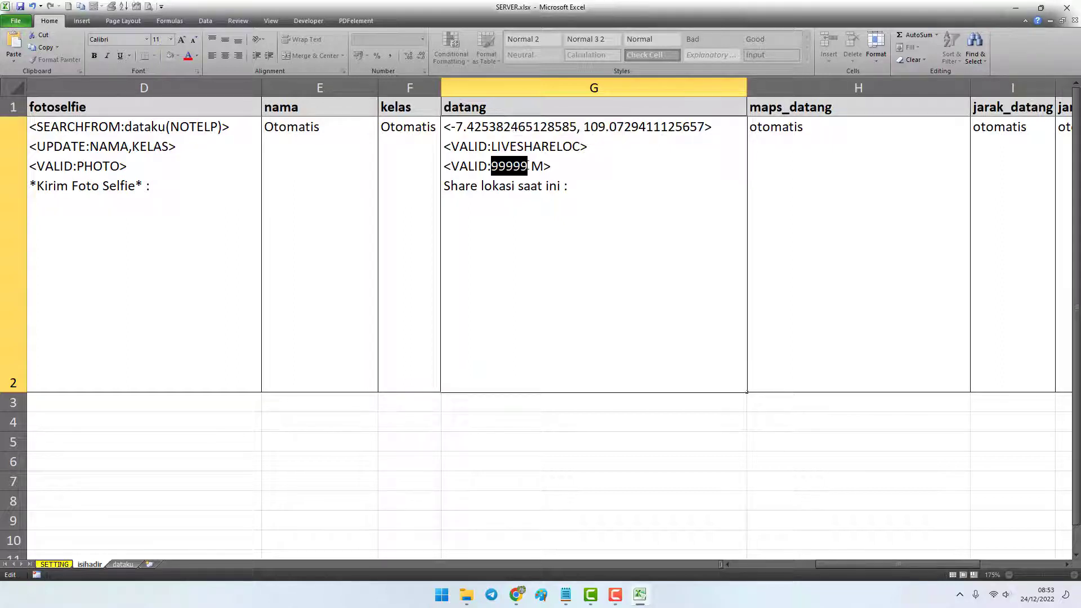
type("100")
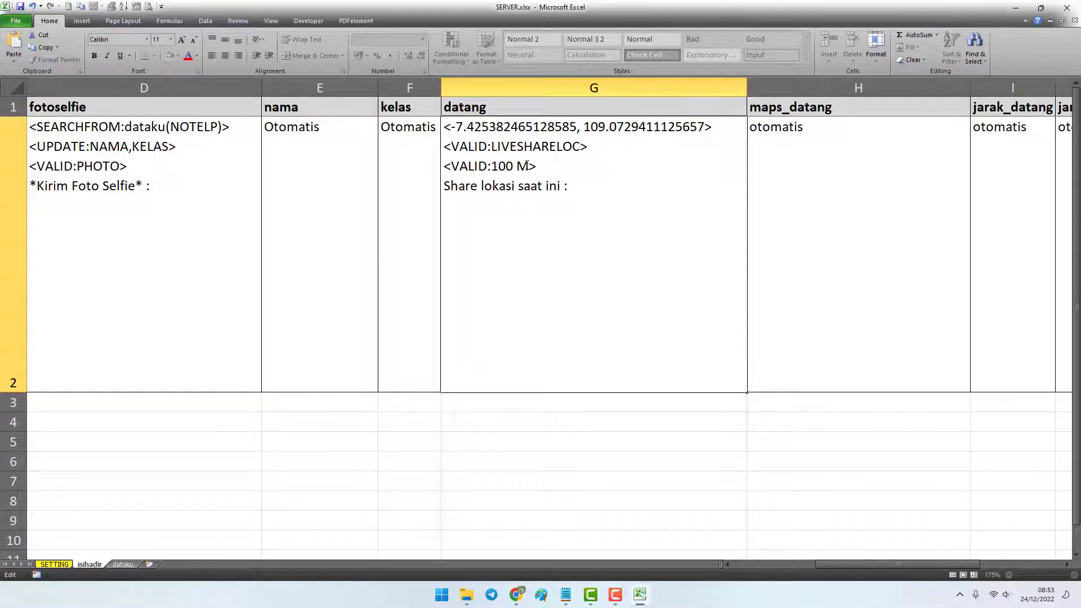
left_click_drag(533, 127, 606, 127)
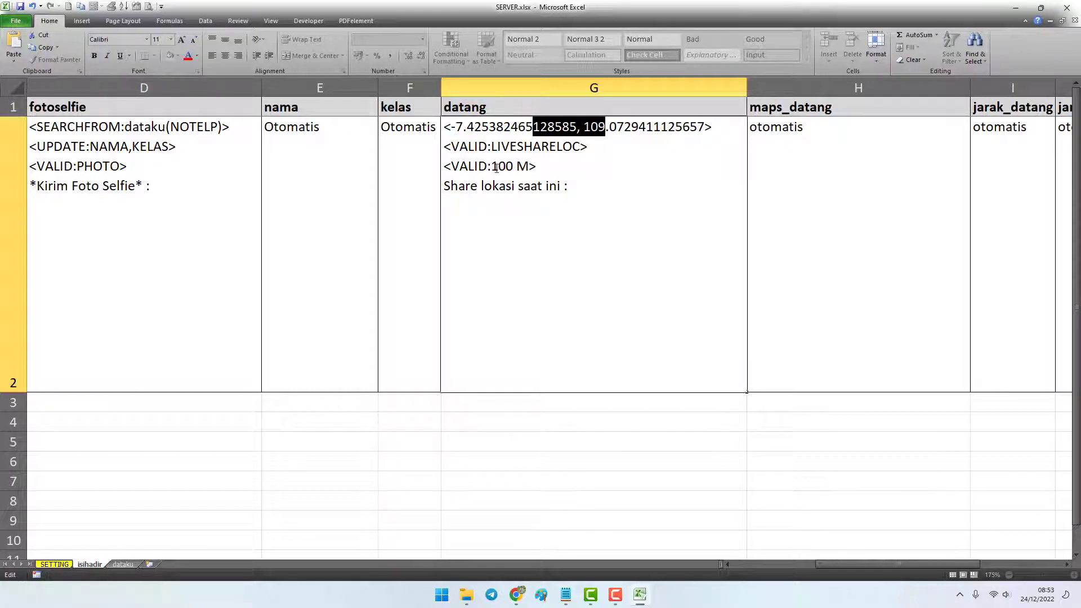
Set the distance validation in the datang cell to 99999 M and commit the cell.
left_click_drag(492, 166, 504, 164)
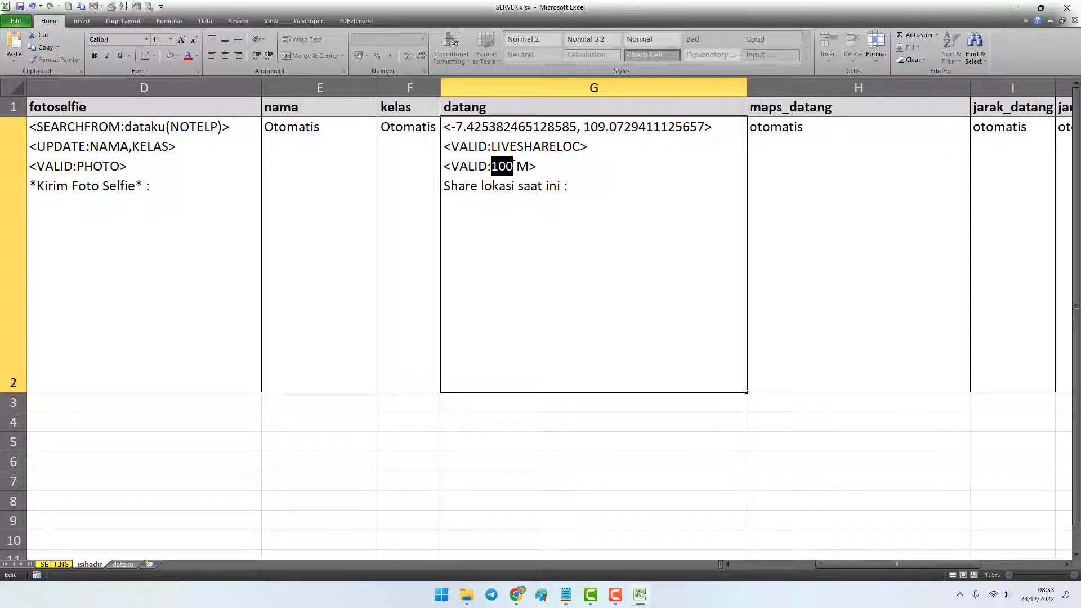
type("9")
type("9999")
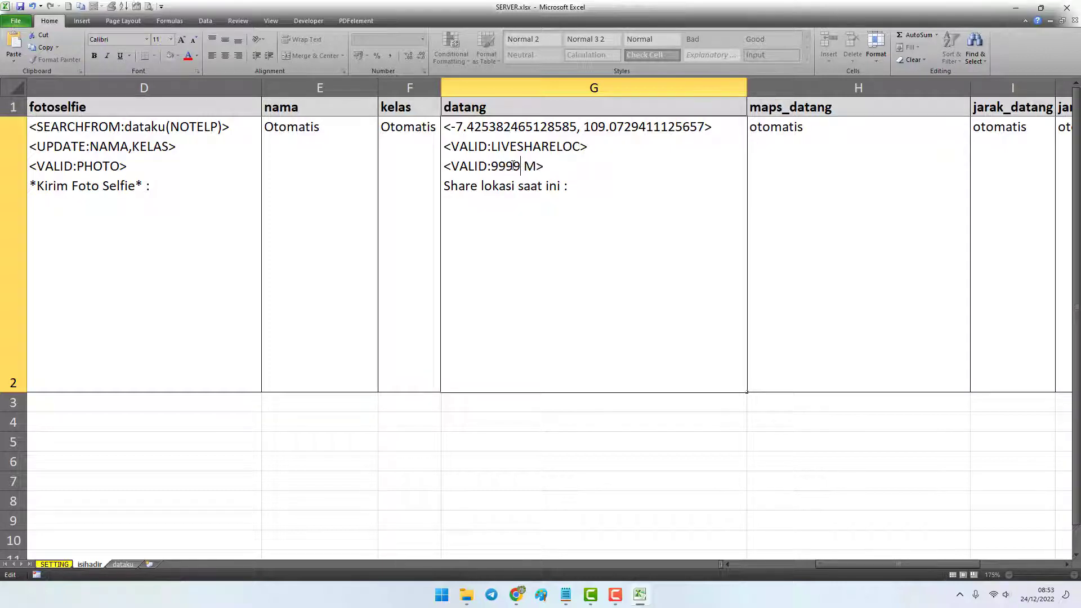
key("Return")
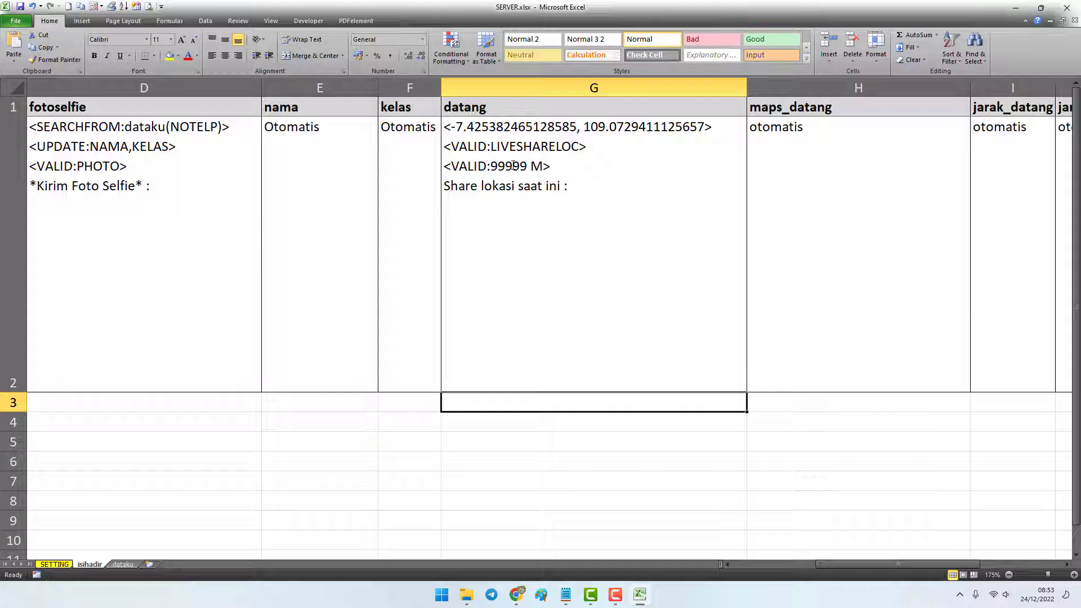
Examine the wording and closing colon of the share-location question in the datang cell.
left_click(577, 181)
double_click(593, 187)
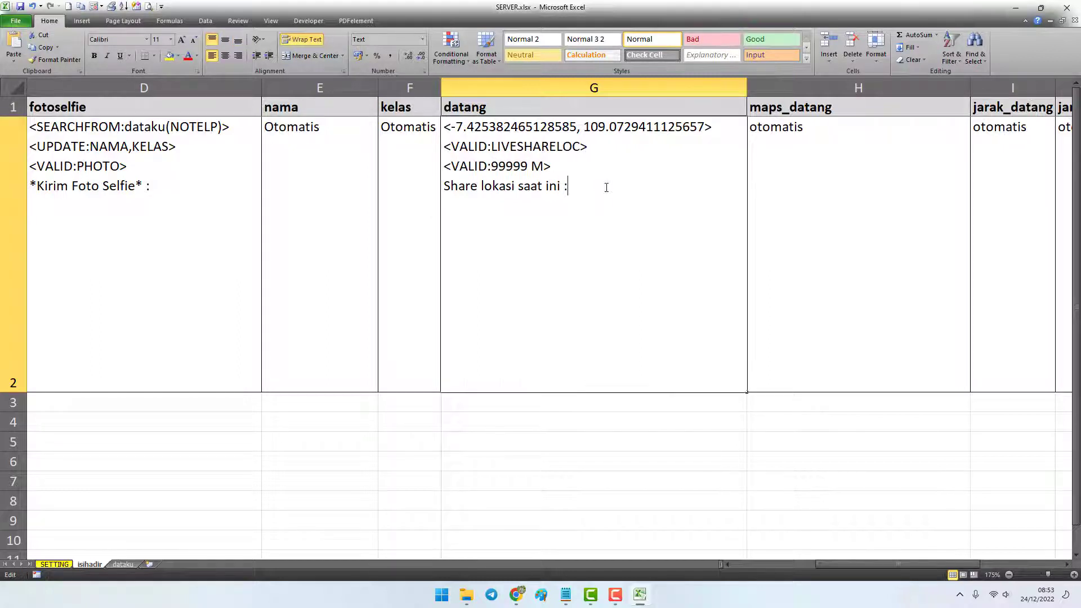
left_click_drag(592, 187, 402, 186)
left_click(553, 189)
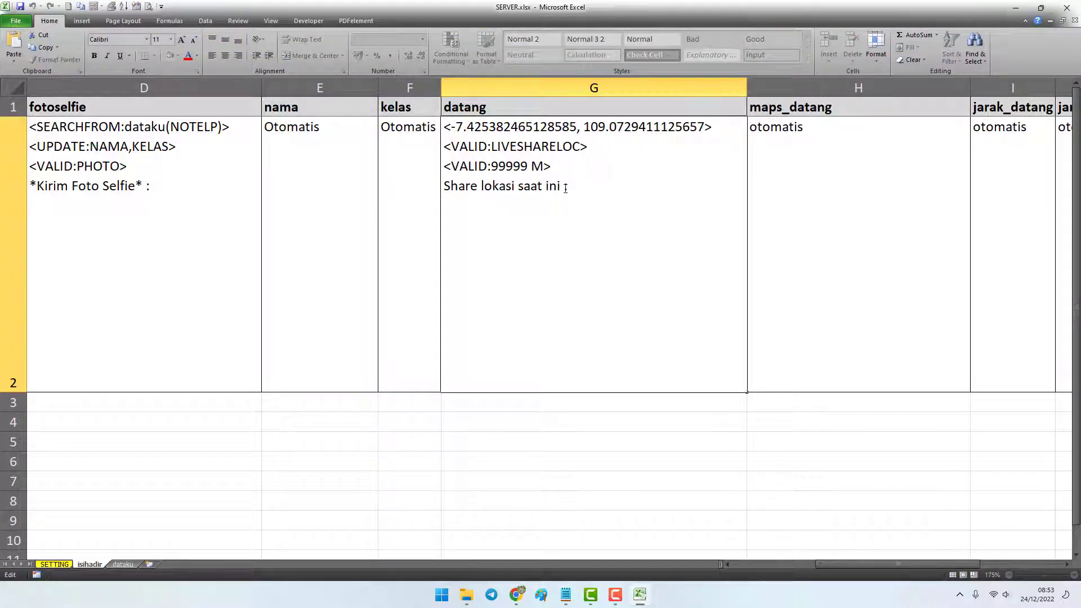
left_click(580, 186)
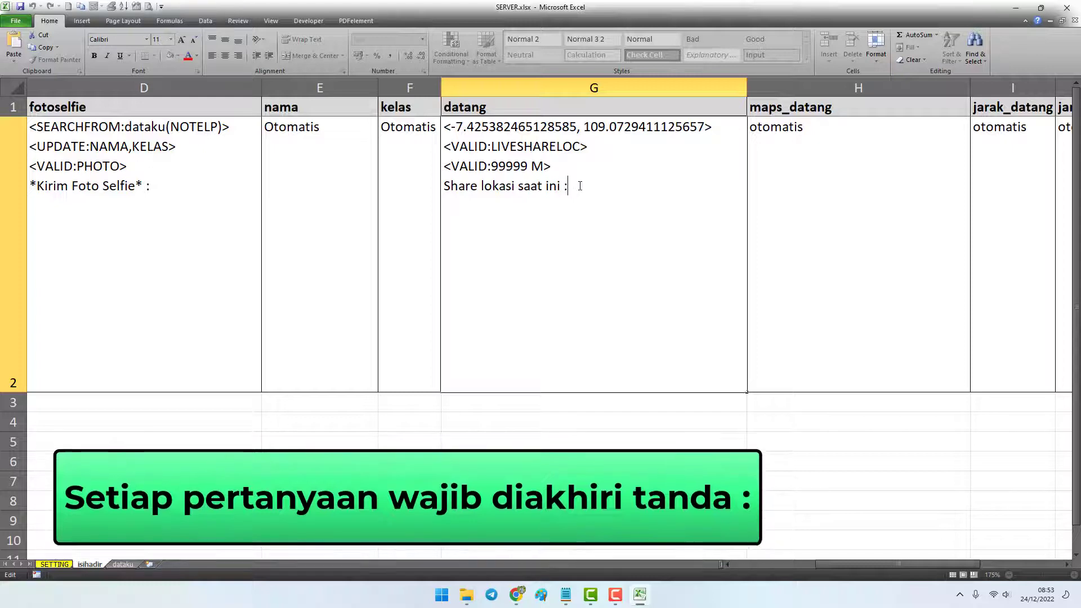
Examine the maps_datang, jarak_datang, jam_datang and ket_datang columns of the isihadir sheet.
left_click(773, 162)
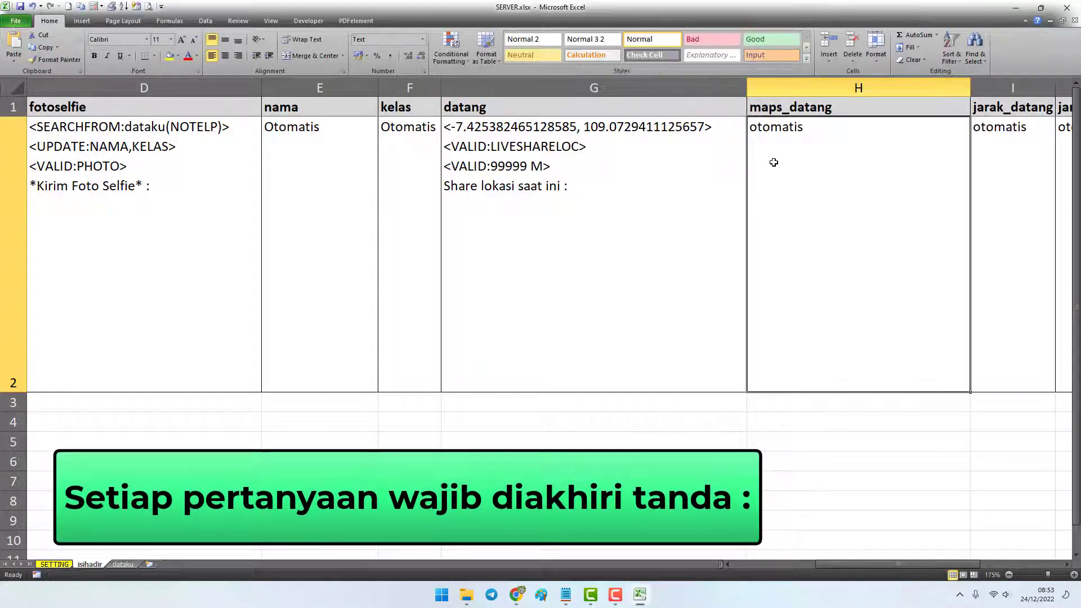
left_click(808, 112)
key("Right")
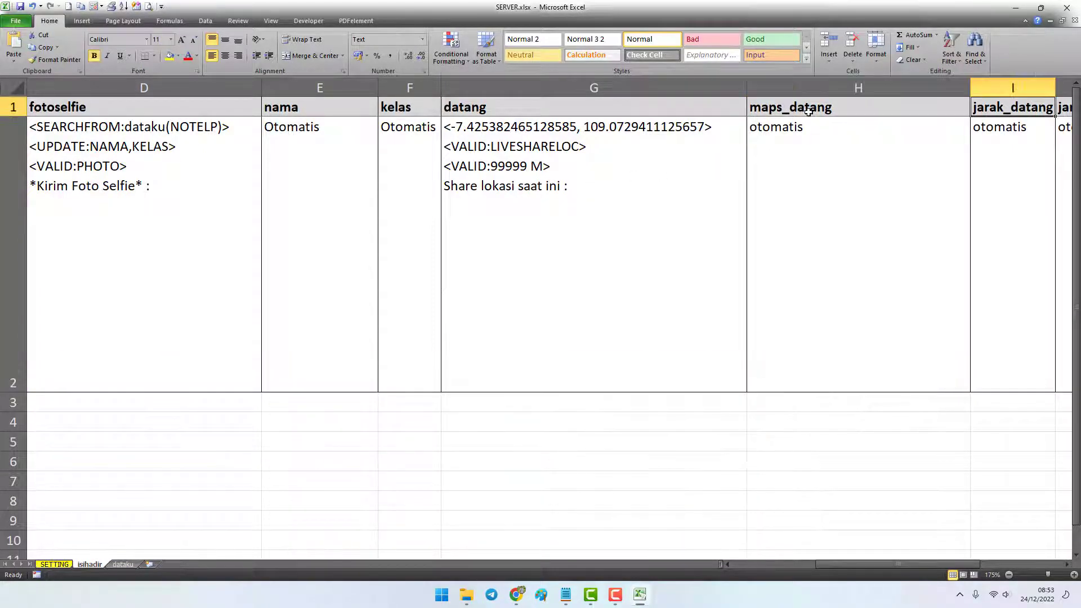
key("Right")
left_click(589, 112)
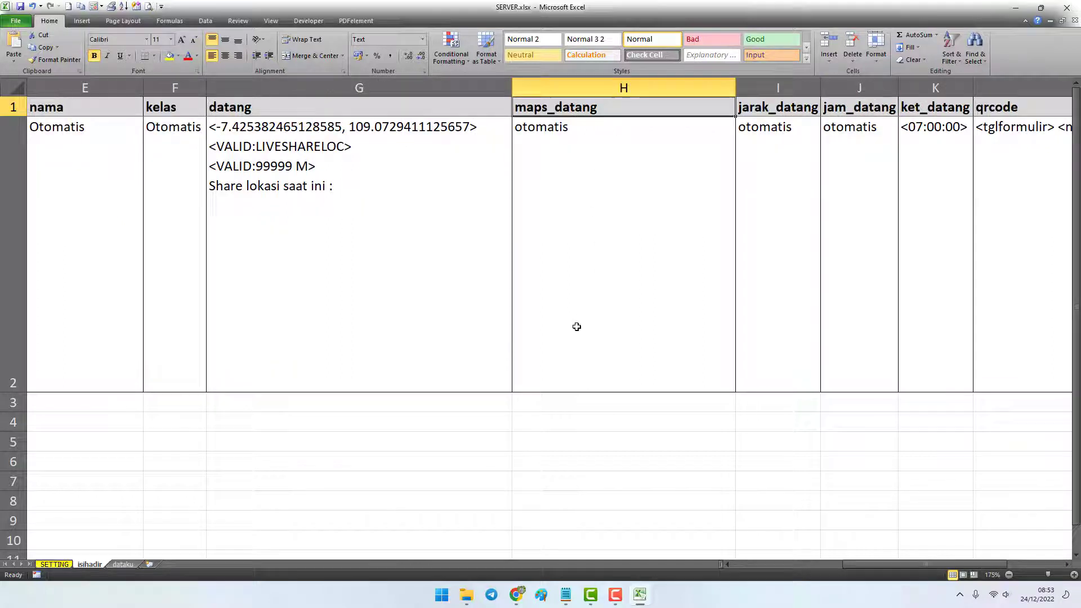
left_click(548, 398)
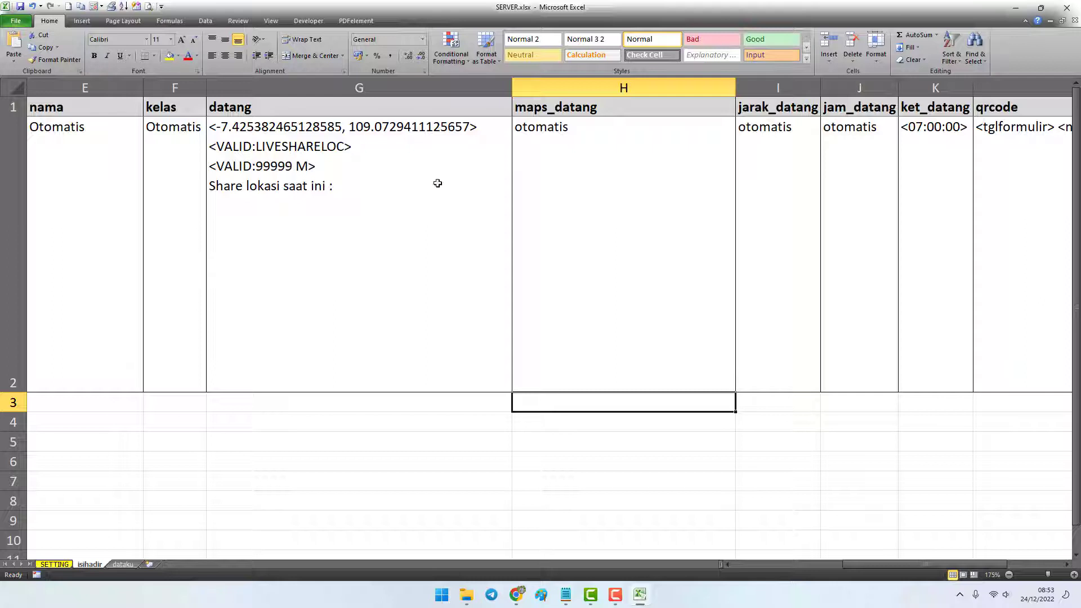
left_click(768, 188)
left_click(759, 400)
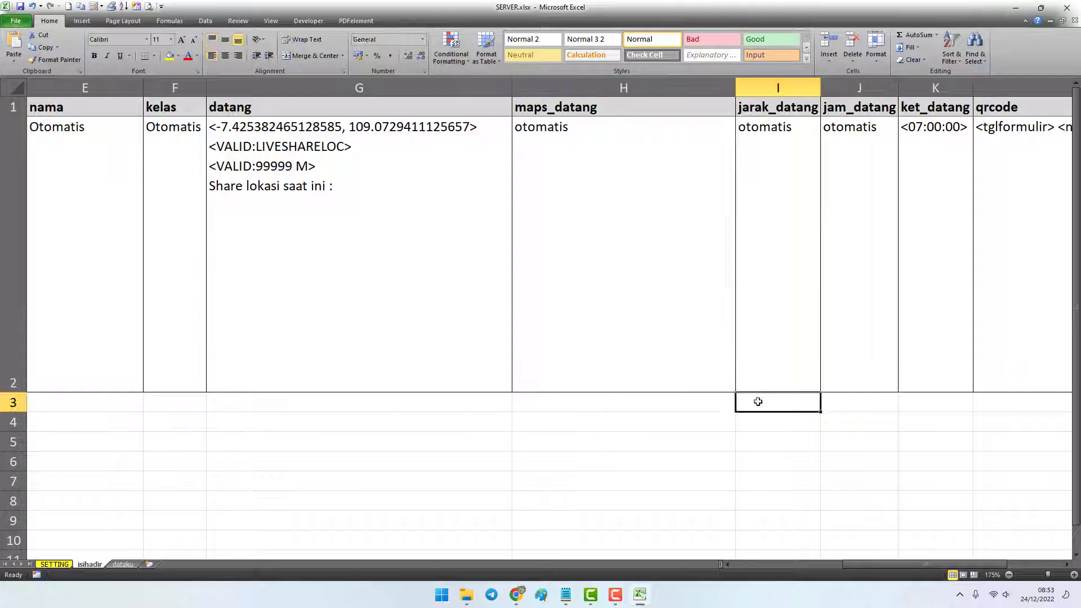
left_click(838, 395)
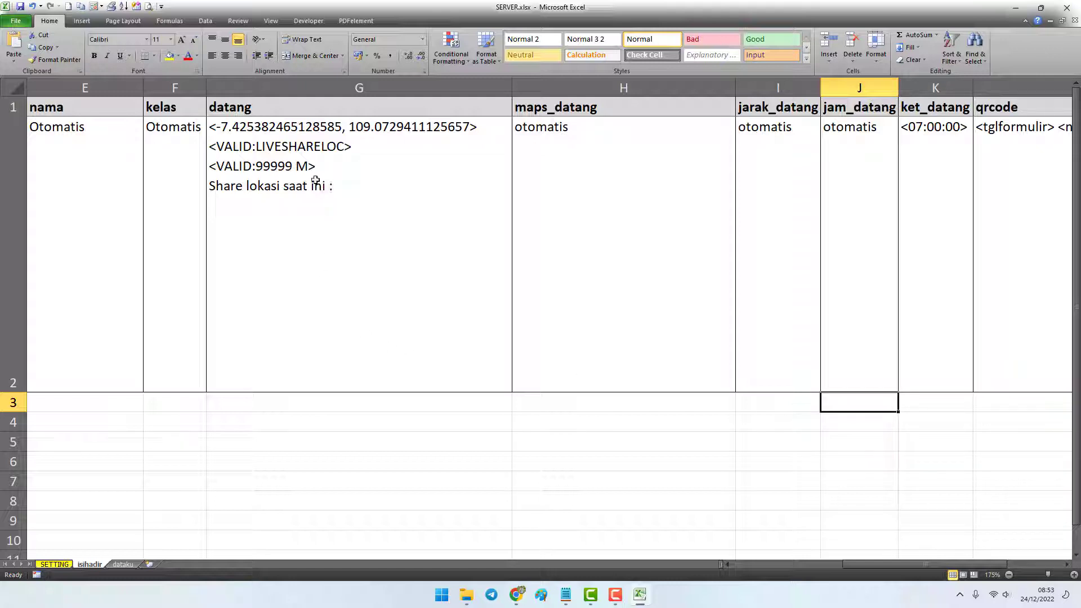
key("Right")
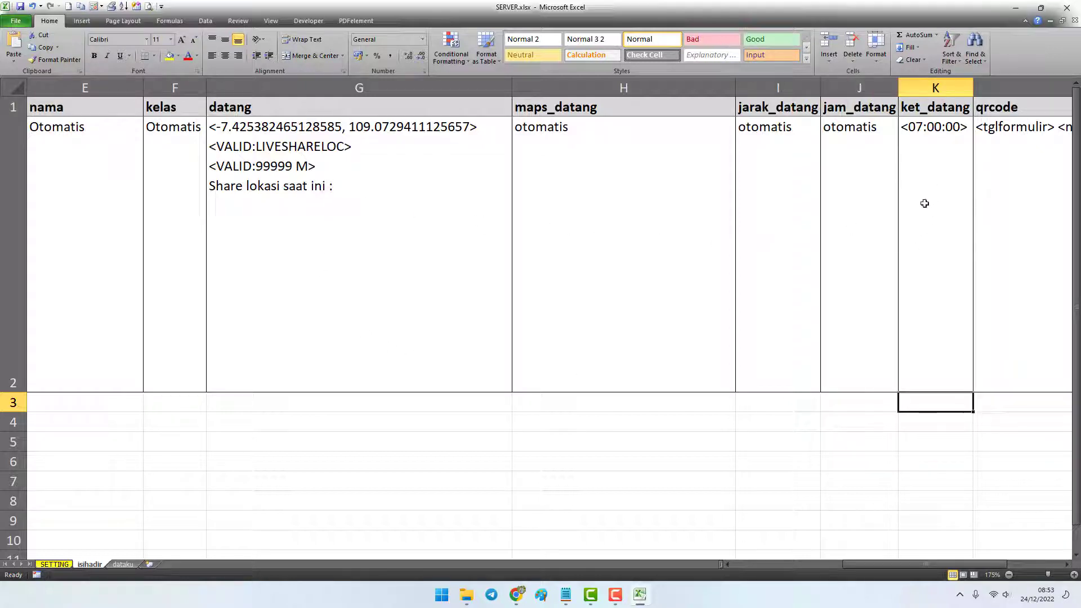
Set the arrival time in the ket_datang cell to <08:30:00>.
double_click(919, 126)
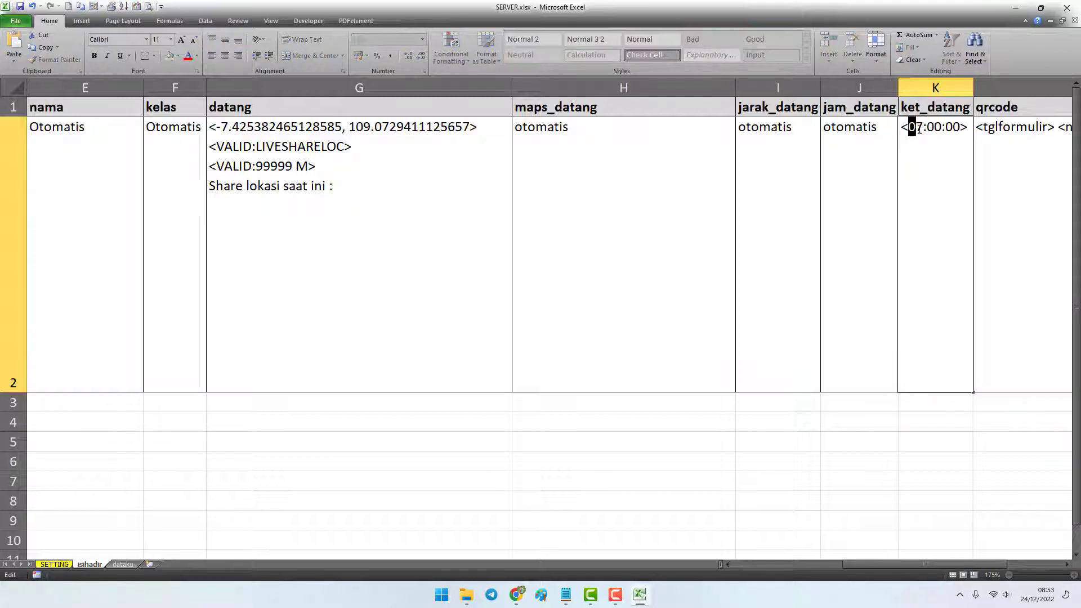
key("Delete")
key("Delete")
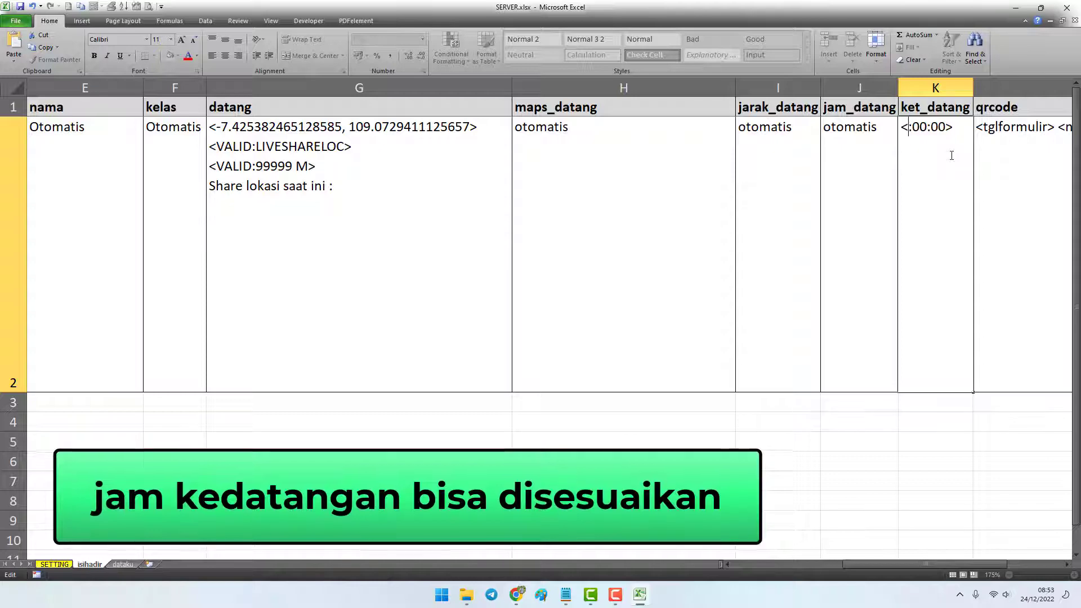
type("08")
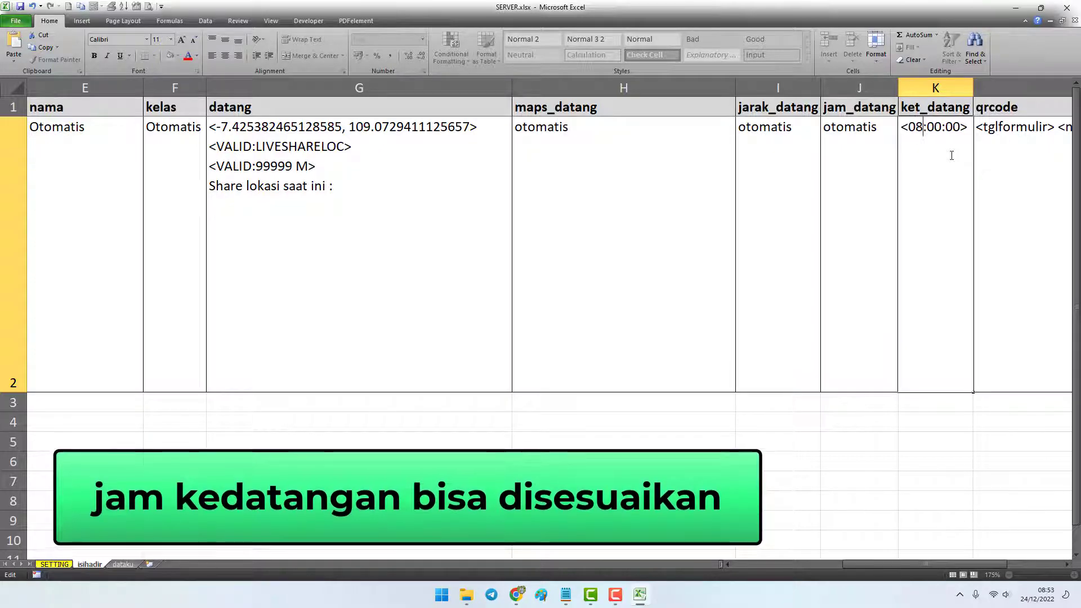
key("Right")
key("Delete")
key("Delete")
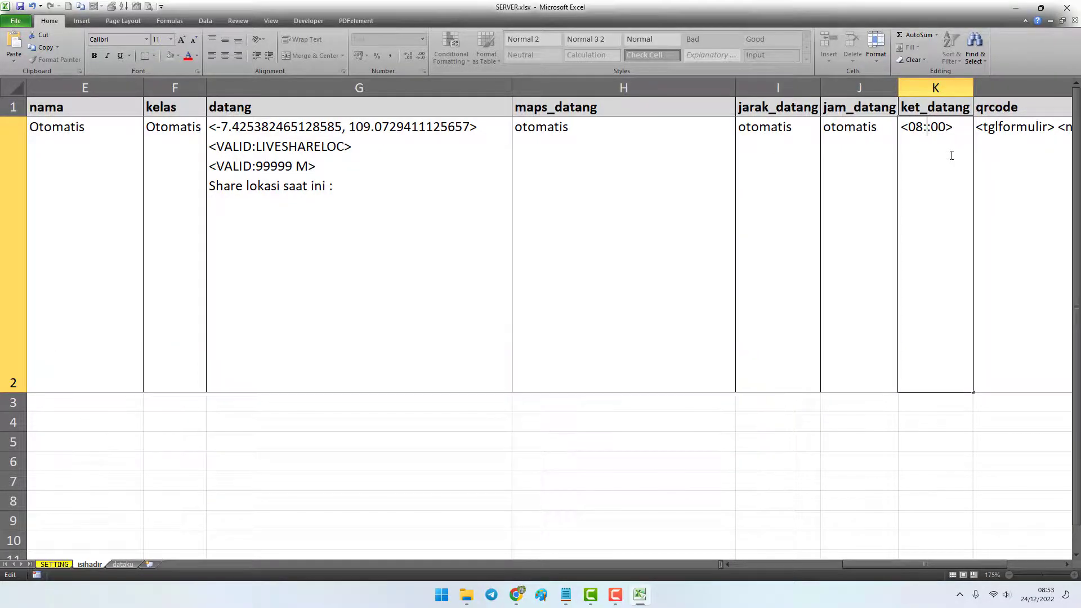
type("30")
key("Return")
left_click(951, 155)
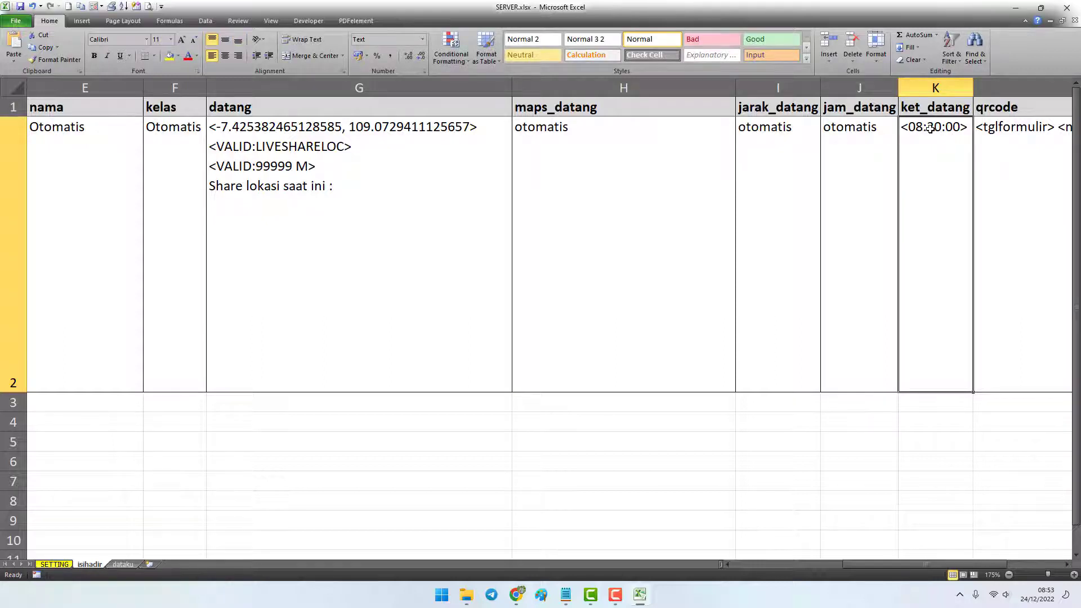
Examine the <tglformulir> <nama> tags in the qrcode cell, leaving them as they are.
key("Right")
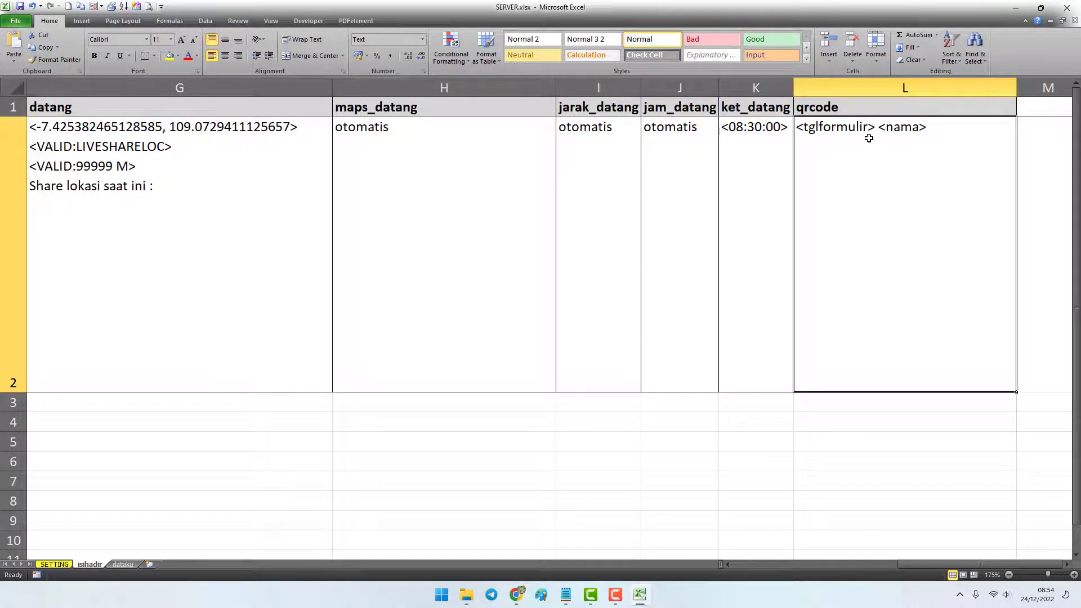
double_click(946, 129)
left_click_drag(946, 129, 774, 125)
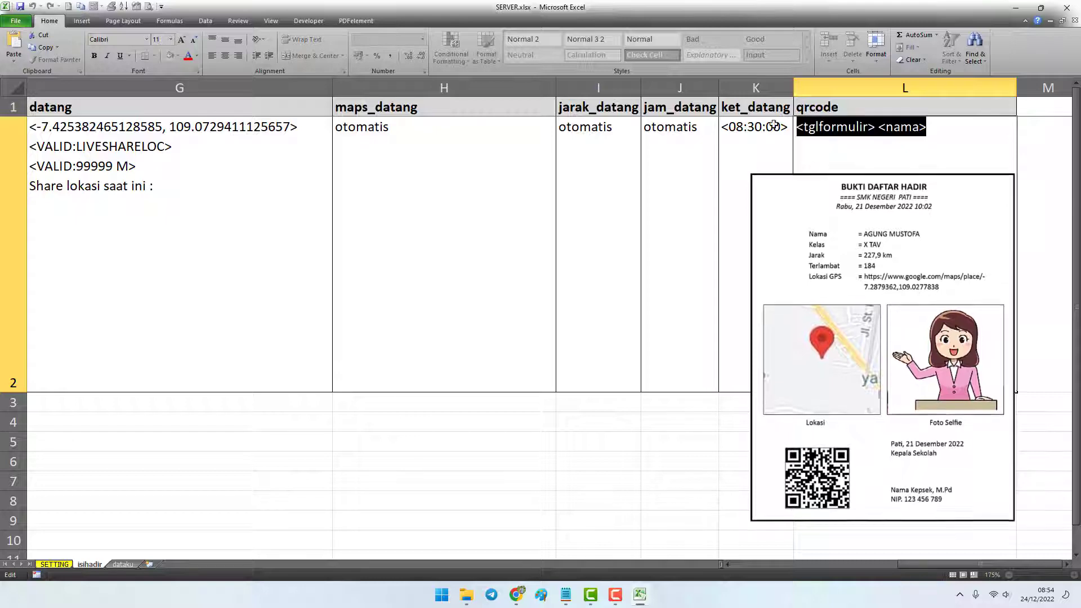
left_click(897, 203)
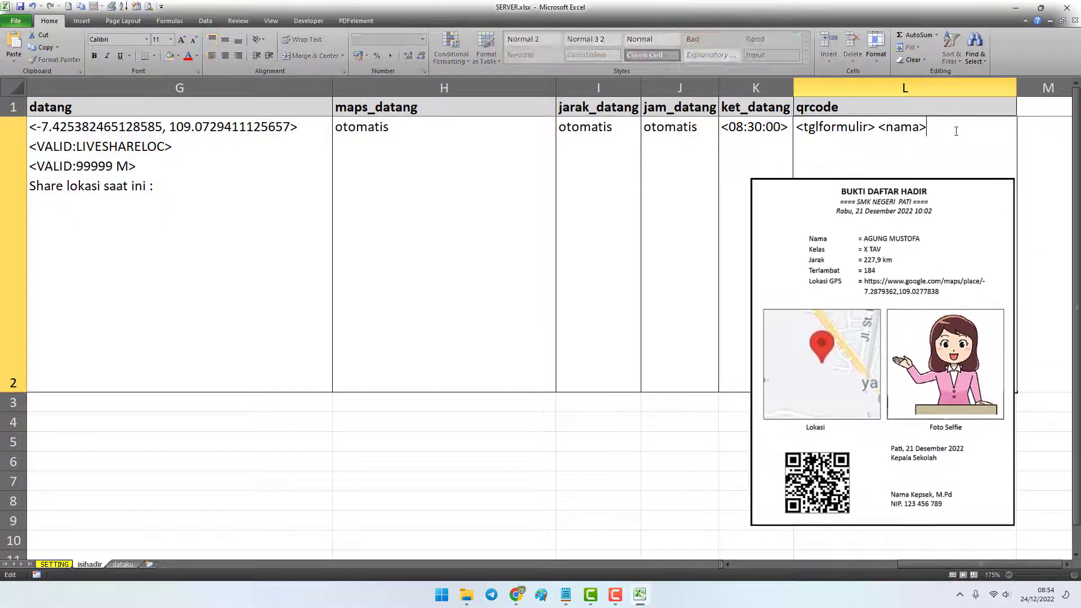
left_click_drag(955, 131, 794, 127)
key("Escape")
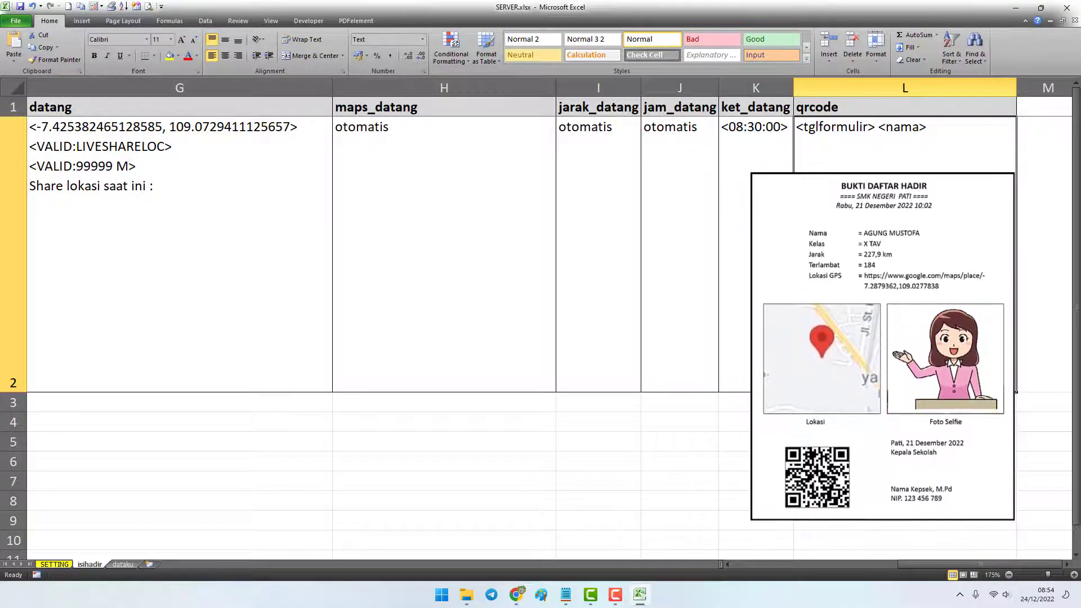
Review the notelp, tglformulir and noformulir cells, and switch to the DAFTAR HADIR WA.txt notes in Notepad.
left_click_drag(895, 565, 655, 562)
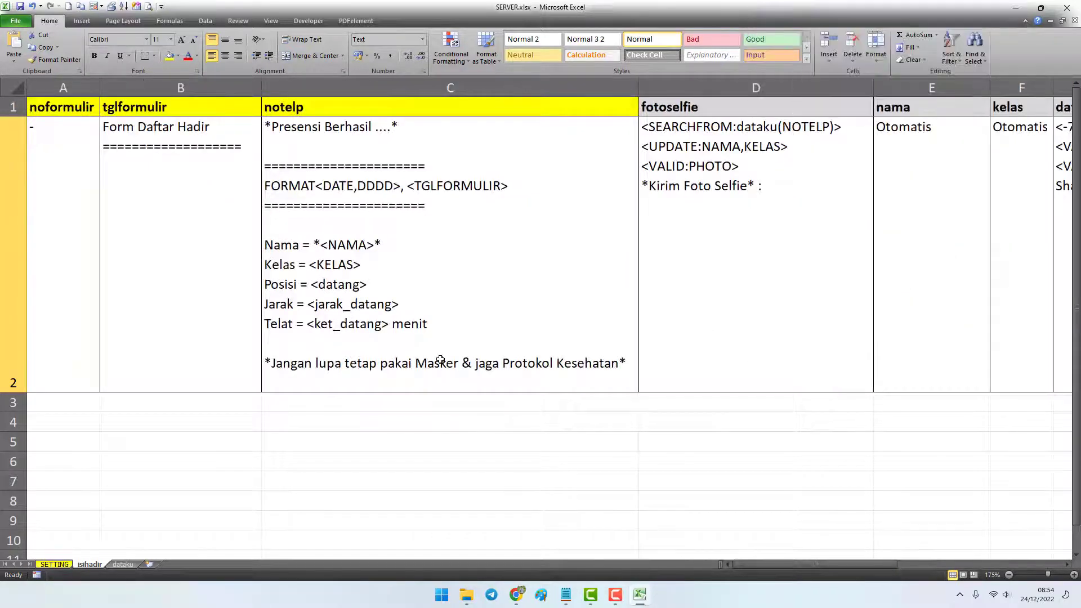
left_click(409, 280)
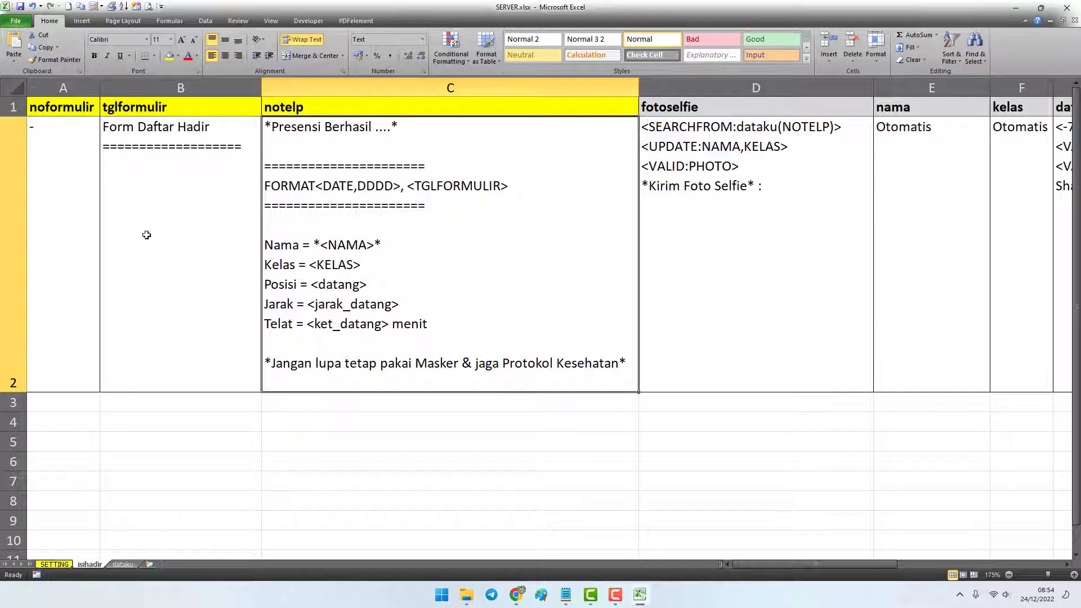
left_click(135, 228)
left_click(79, 183)
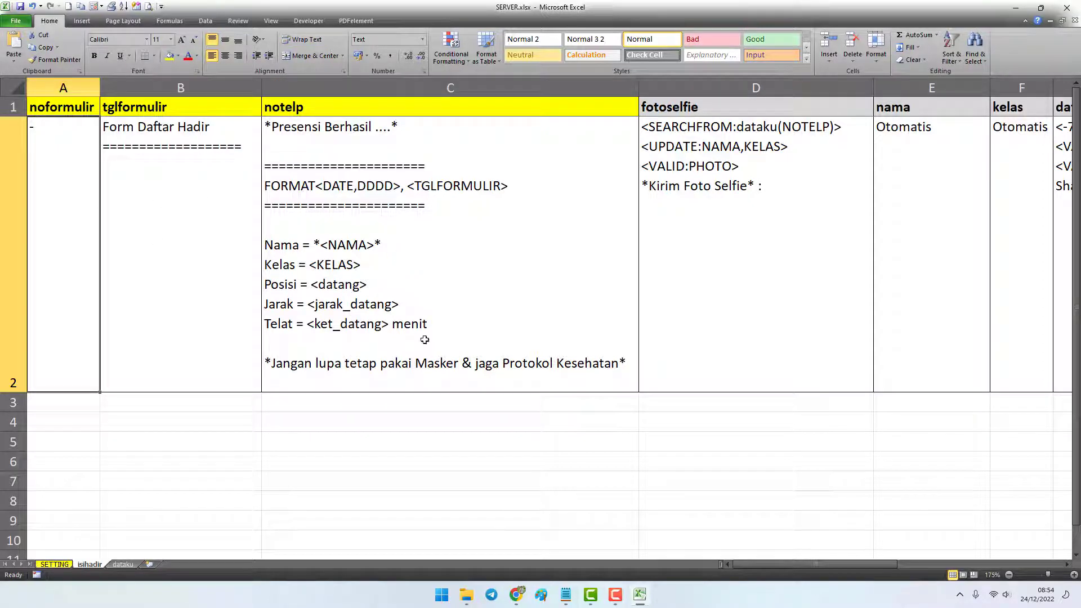
left_click(565, 594)
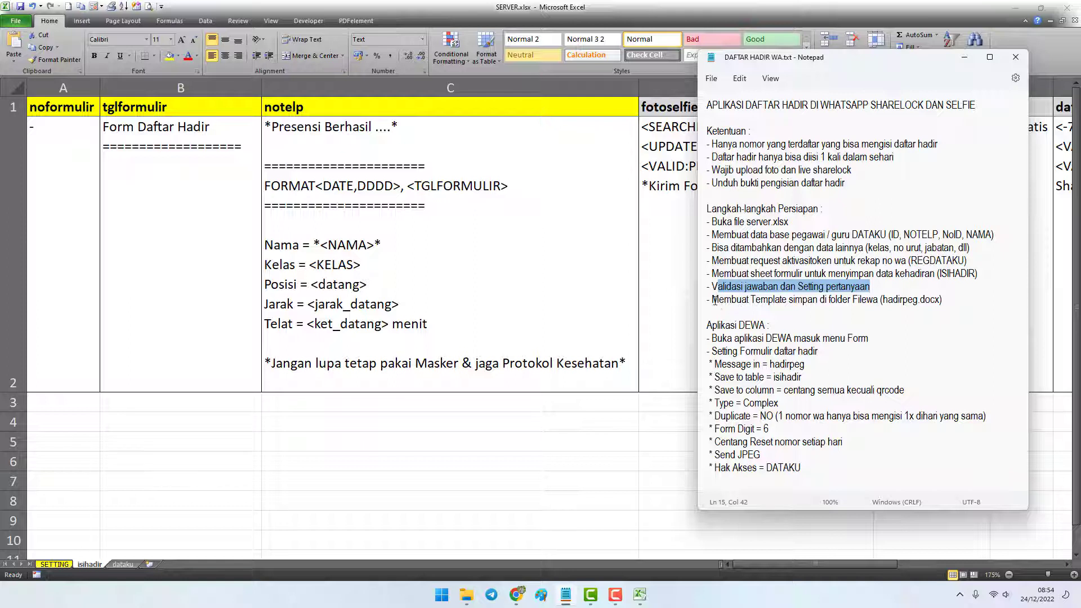
Open the hadirpeg.docx template from the FileWA folder in Word and look through its page.
left_click_drag(712, 300, 849, 300)
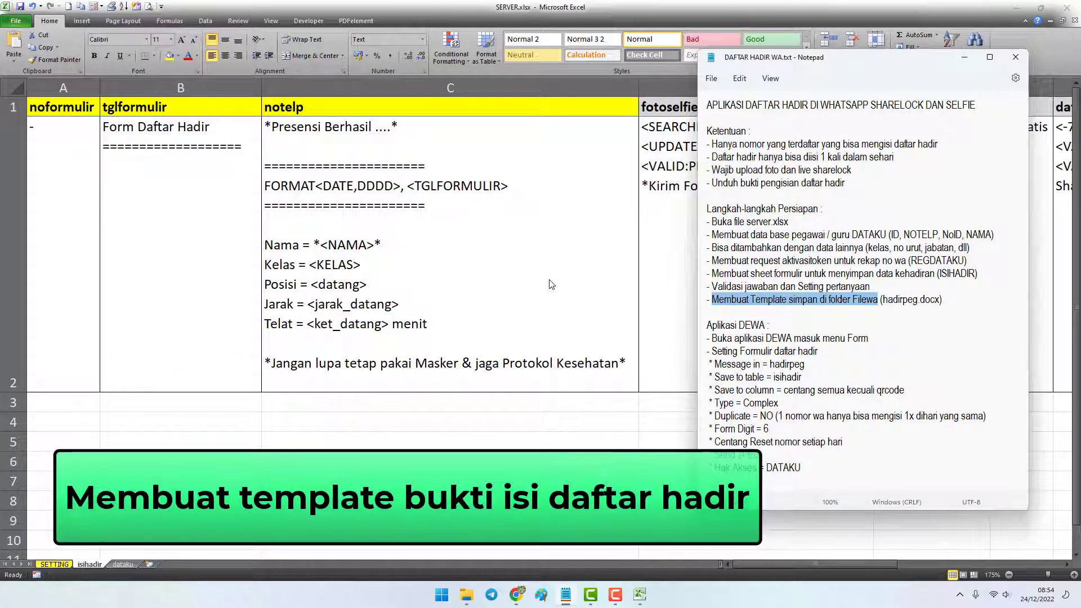
left_click(538, 316)
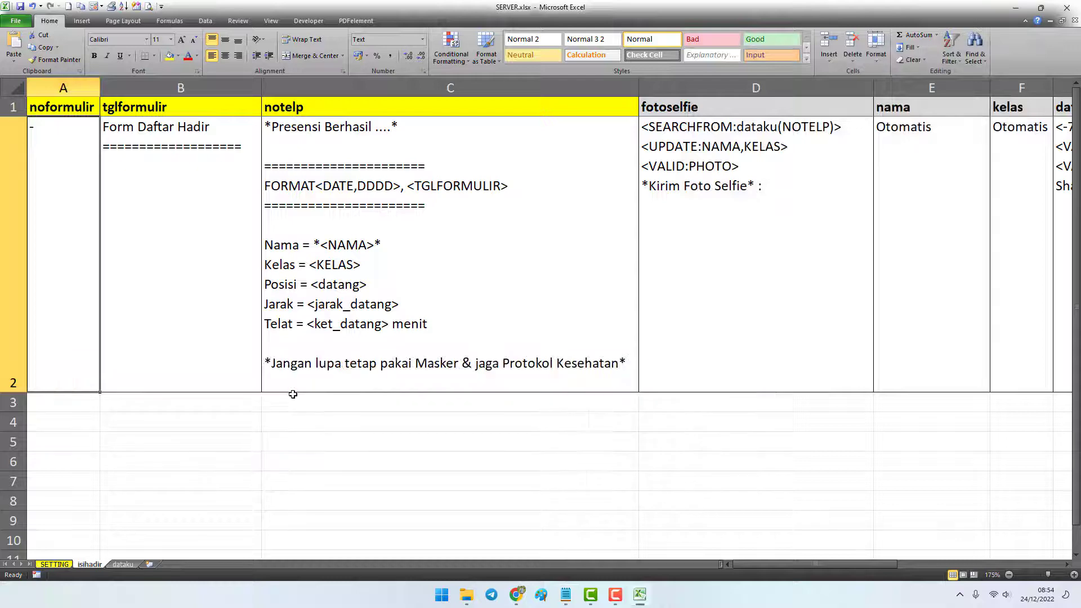
left_click(465, 596)
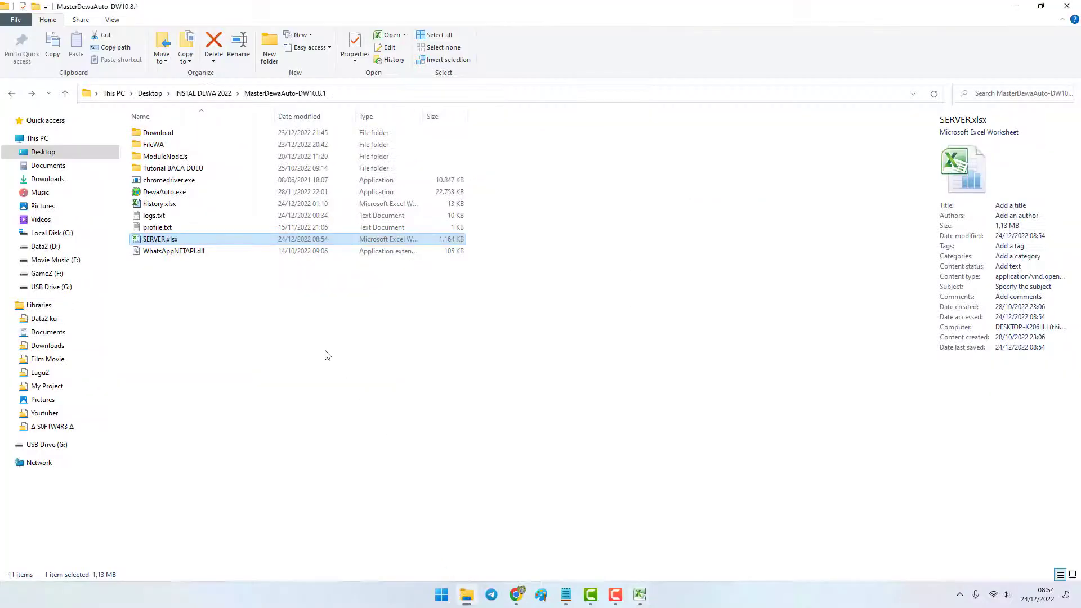
double_click(153, 147)
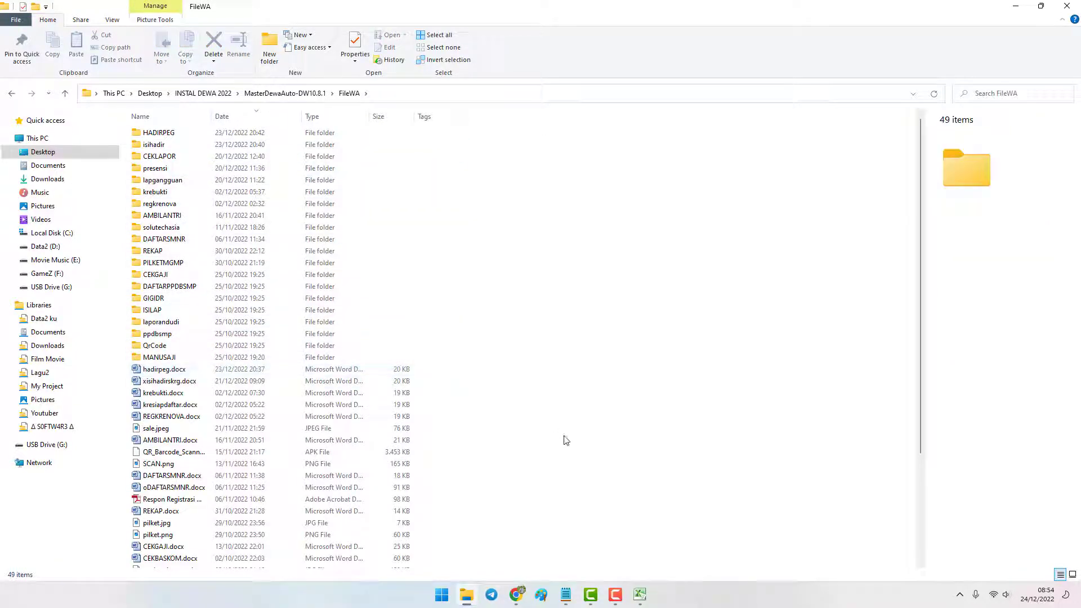
double_click(196, 371)
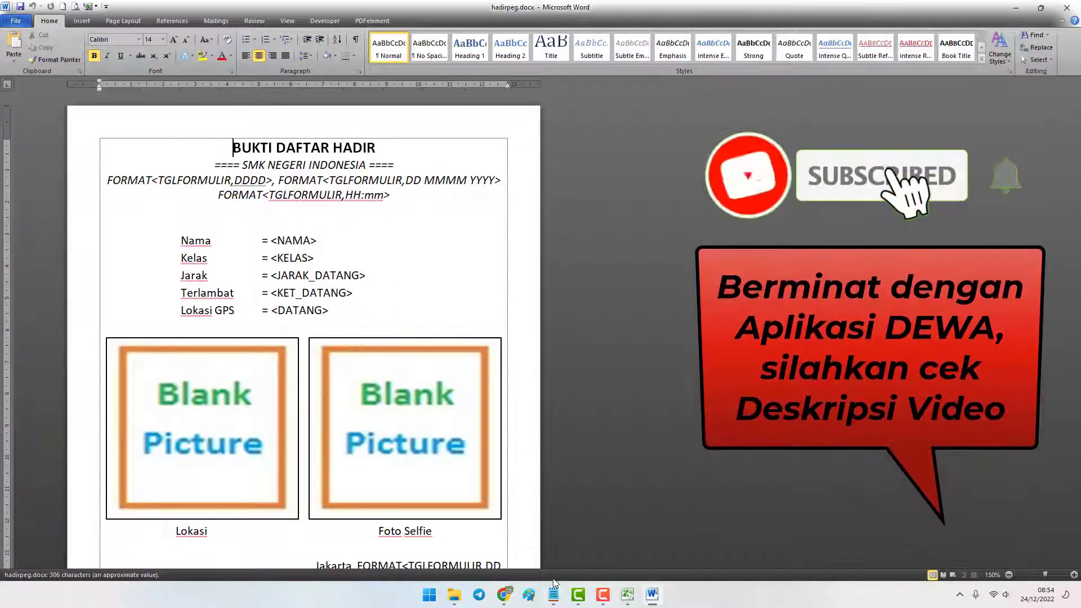
scroll(381, 441, "down", 3)
scroll(381, 441, "up", 3)
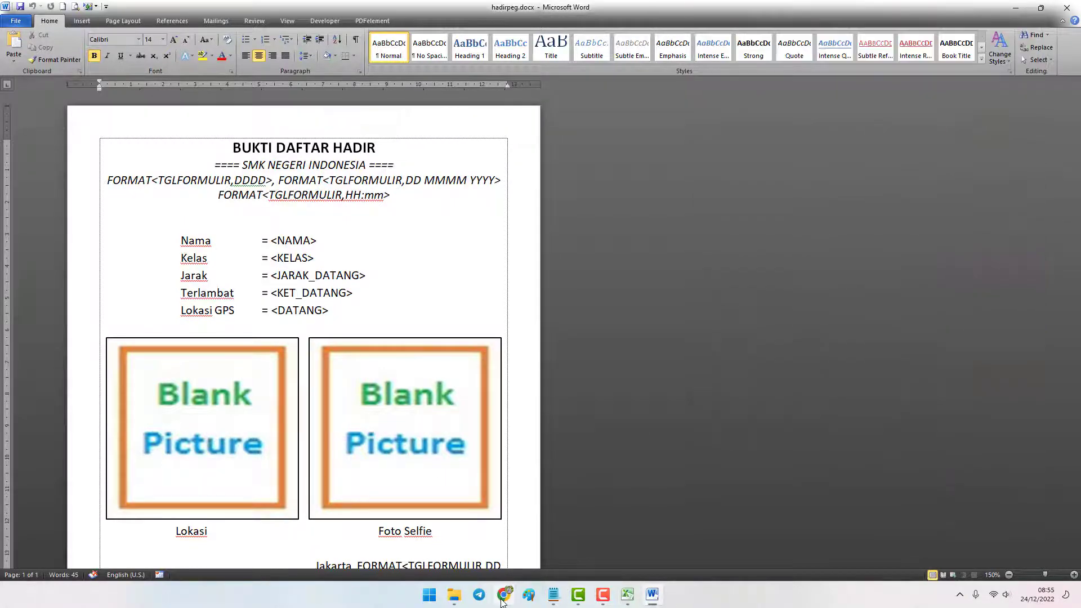
Check the template against the DAFTAR HADIR WA.txt notes, and examine the title, school name and FORMAT<TGLFORMULIR> date and time tags in hadirpeg.docx.
mouse_move(452, 602)
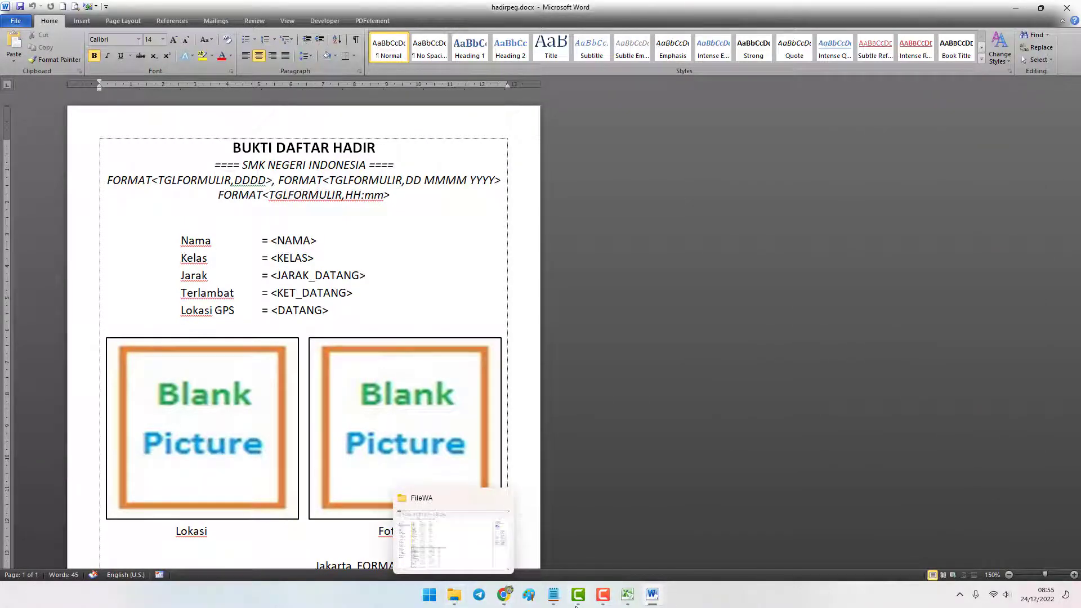
left_click(553, 593)
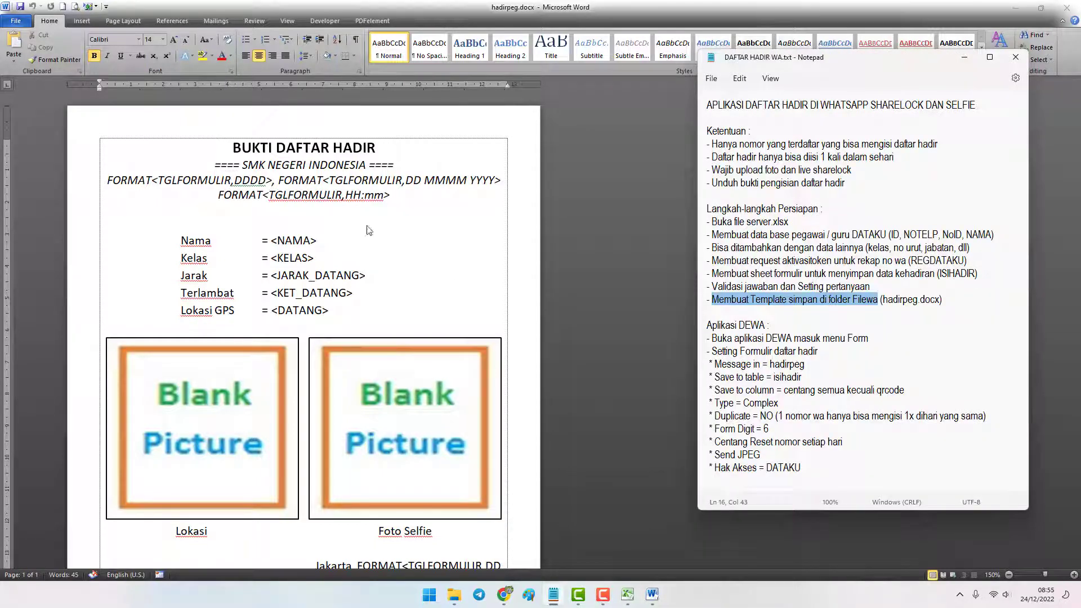
left_click(313, 193)
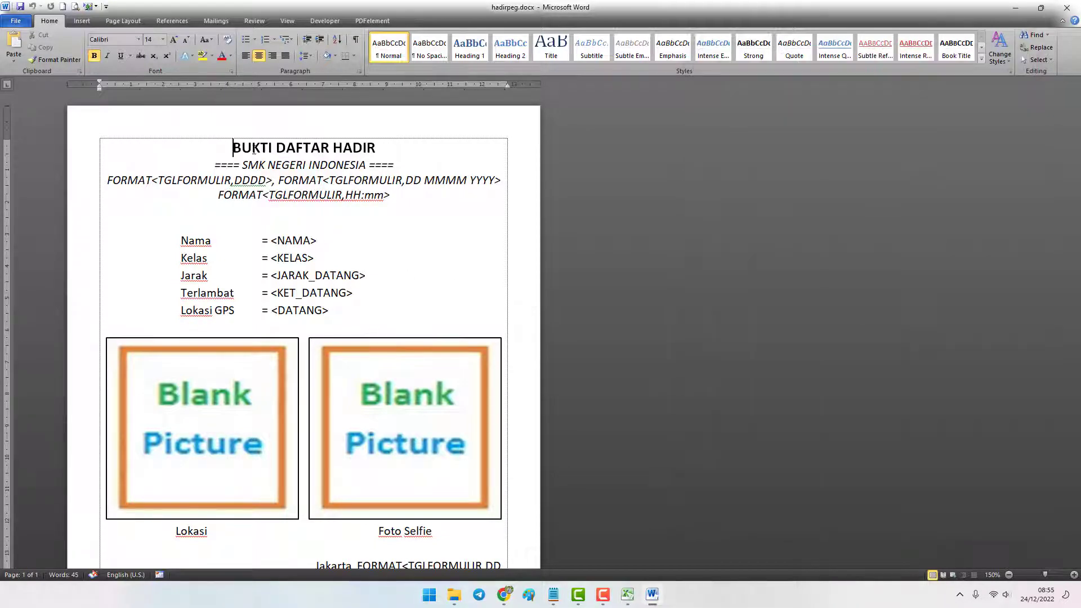
triple_click(242, 148)
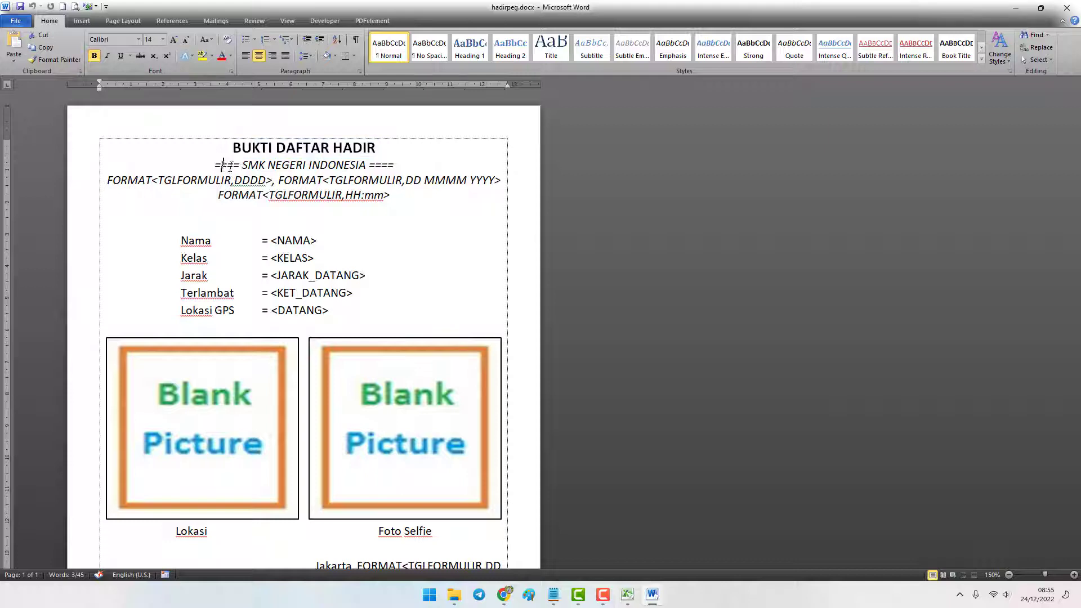
left_click_drag(217, 166, 397, 166)
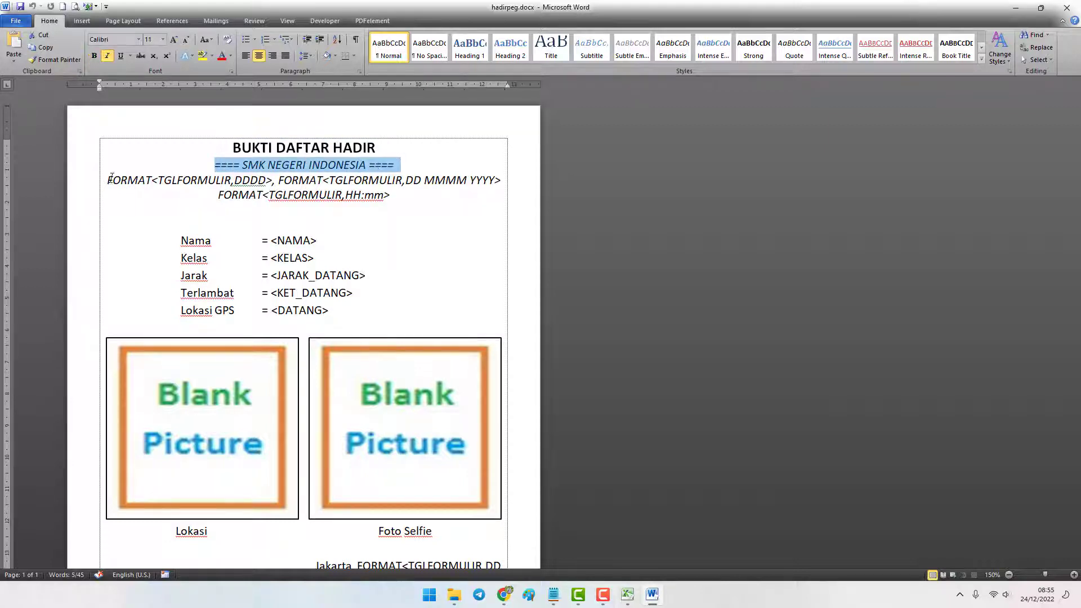
left_click_drag(111, 179, 399, 194)
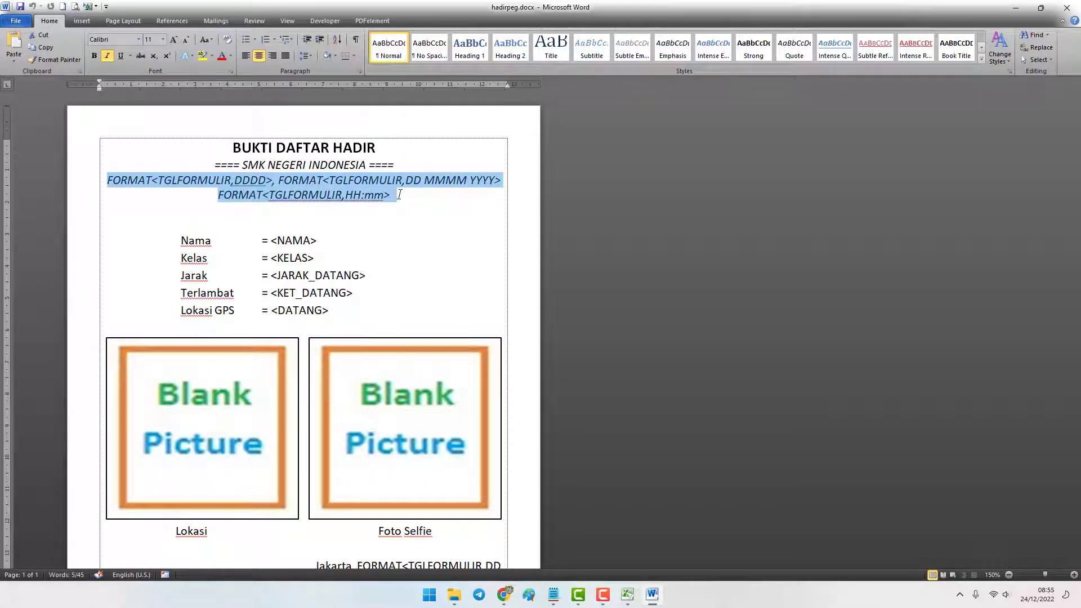
left_click(174, 180)
left_click_drag(109, 180, 501, 180)
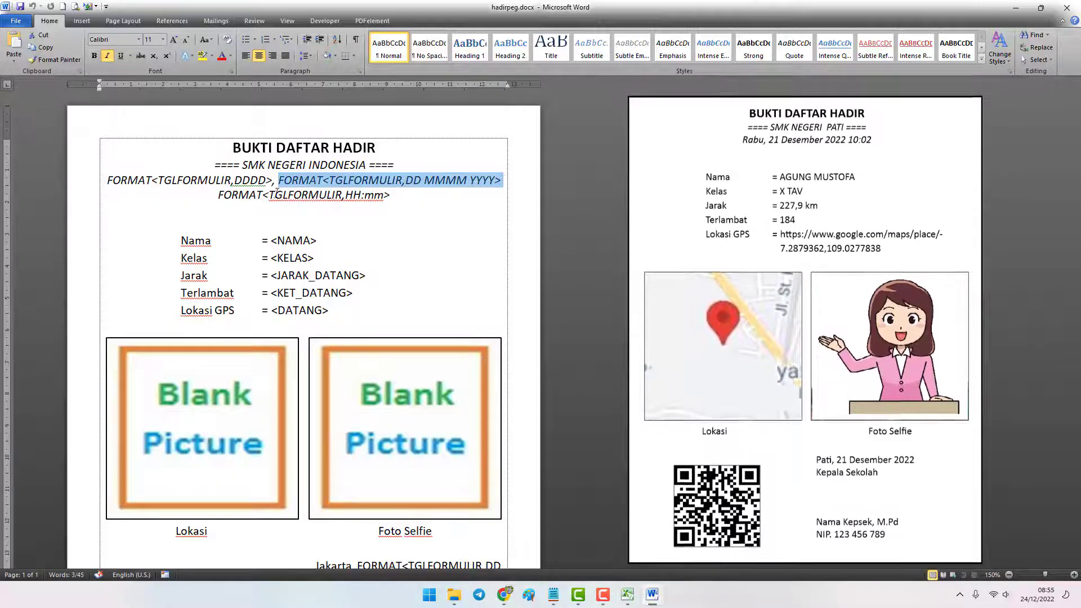
left_click_drag(217, 195, 409, 195)
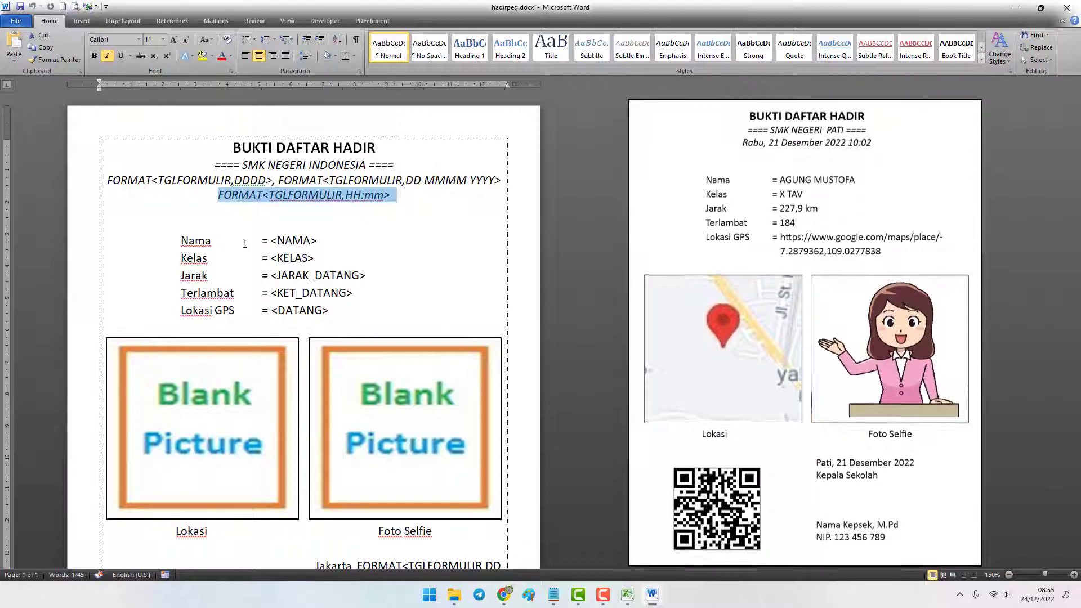
Examine the Nama, Kelas, Jarak, Terlambat and Lokasi GPS lines of the template with their data tags.
left_click(291, 258)
double_click(291, 258)
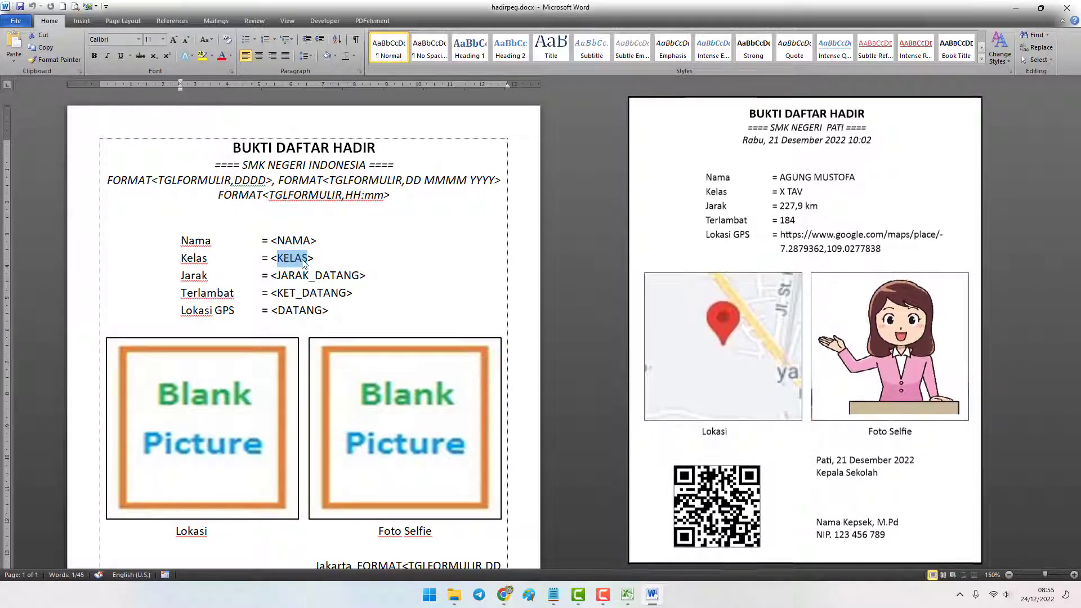
left_click(224, 281)
left_click_drag(180, 275, 309, 276)
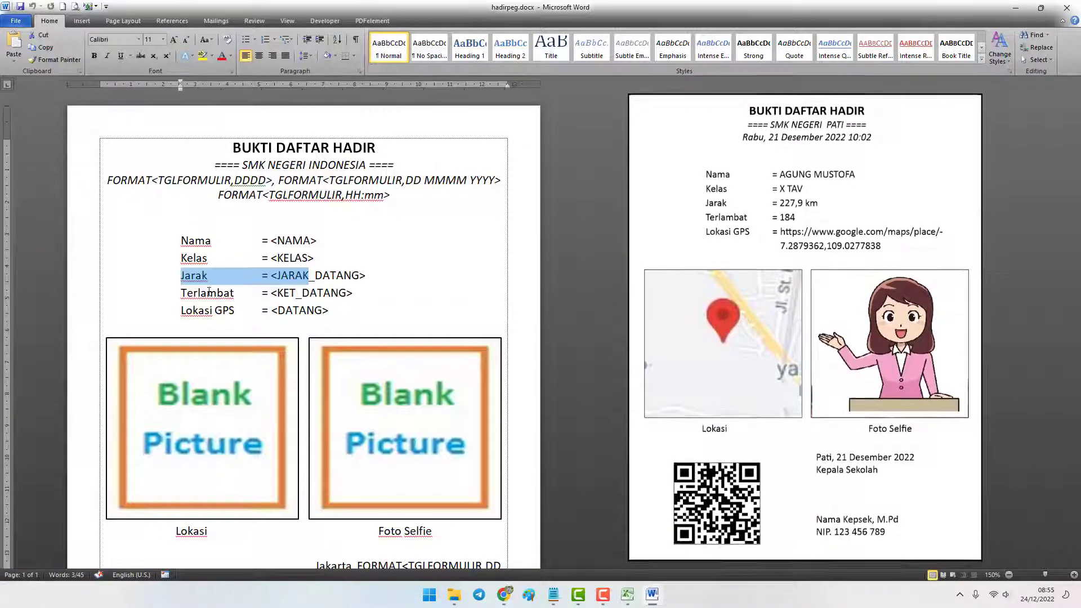
left_click_drag(180, 292, 346, 293)
left_click_drag(180, 310, 329, 310)
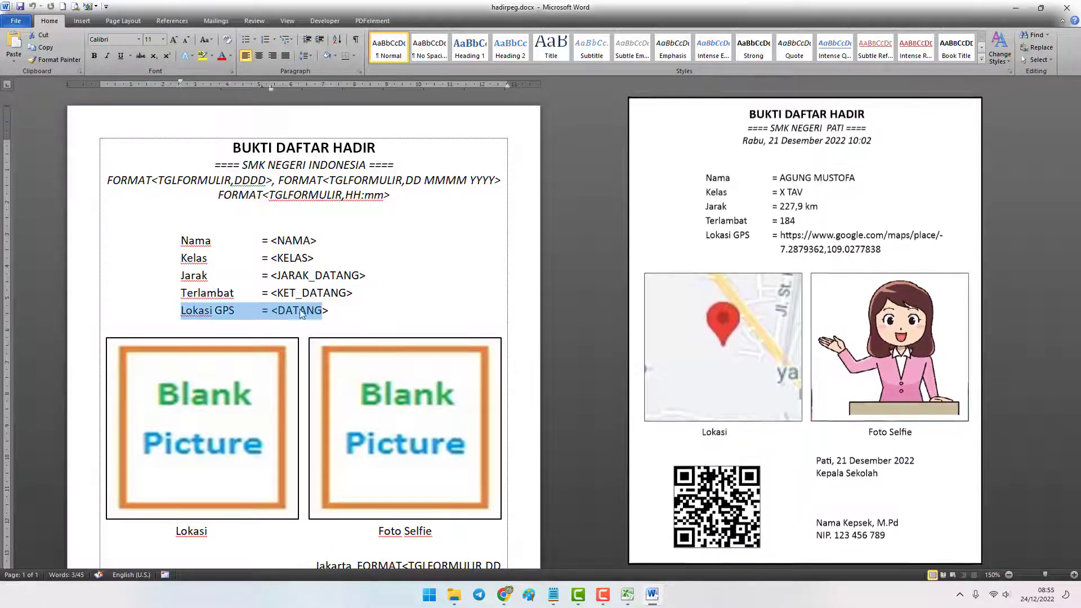
left_click(329, 310)
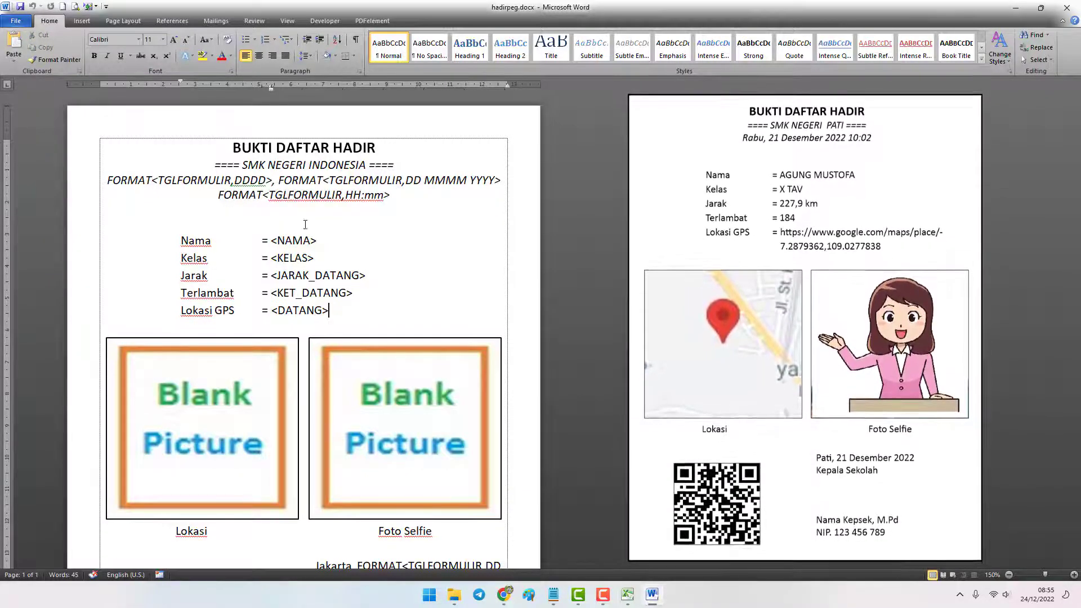
double_click(293, 241)
left_click_drag(272, 241, 308, 241)
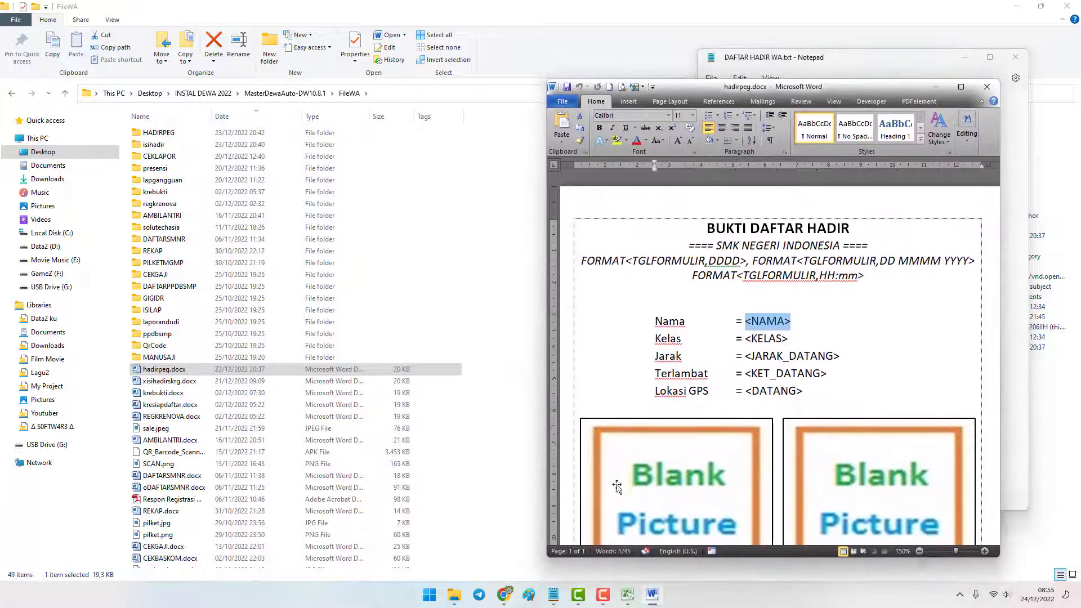
Switch to SERVER.xlsx in Excel and review the isihadir column headings from fotoselfie to maps_datang.
left_click(627, 594)
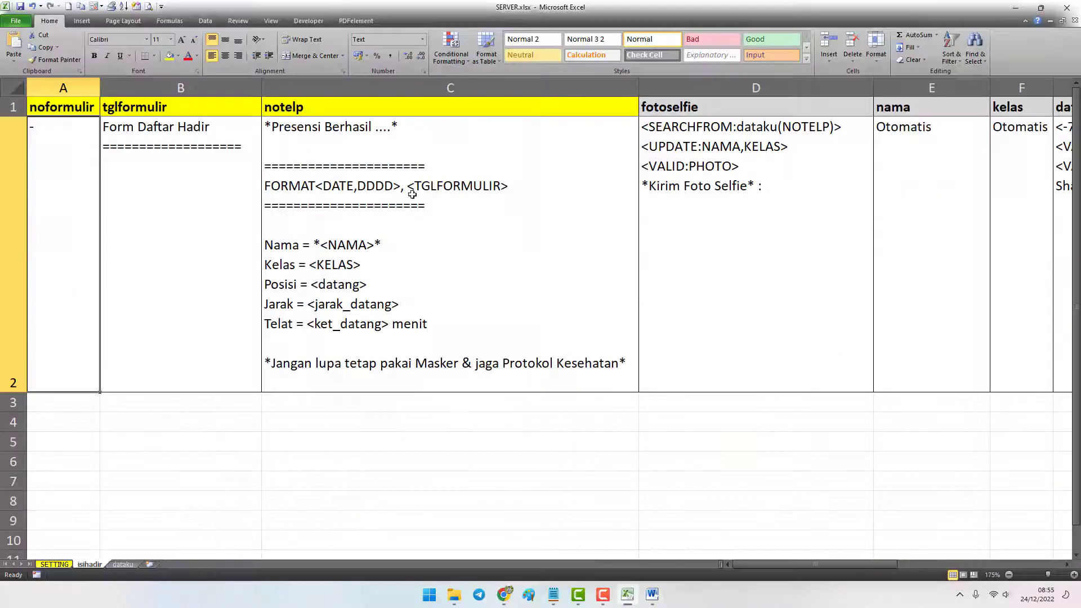
left_click(678, 112)
key("Right")
key("Right")
key("Right")
key("Right")
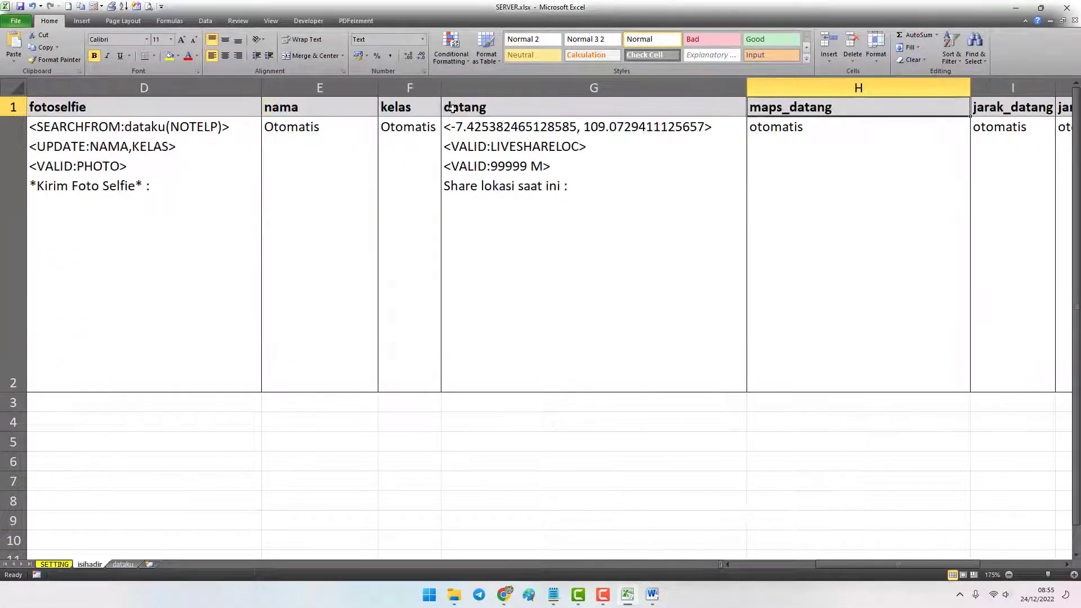
left_click(318, 107)
Return to hadirpeg.docx in Word and compare its NAMA, KELAS and JARAK_DATANG tags with the isihadir column headings behind it.
left_click(651, 594)
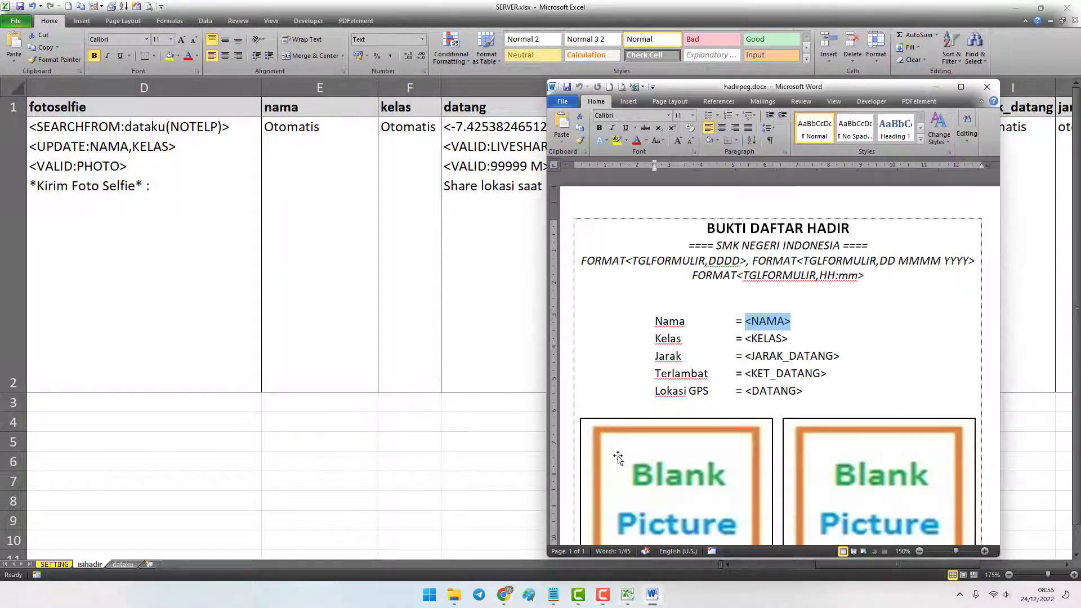
left_click(759, 322)
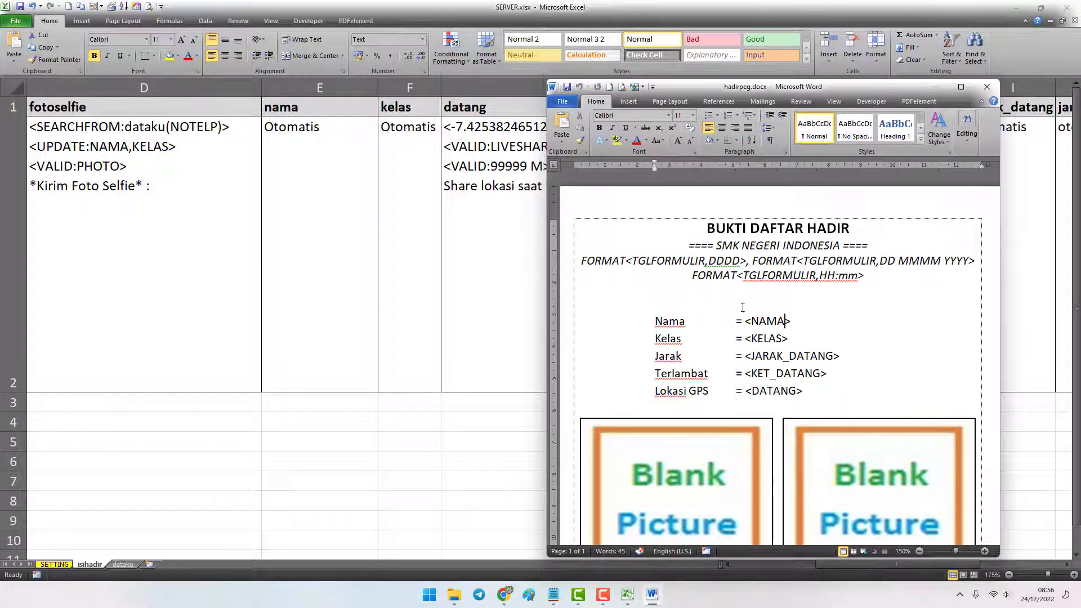
double_click(779, 339)
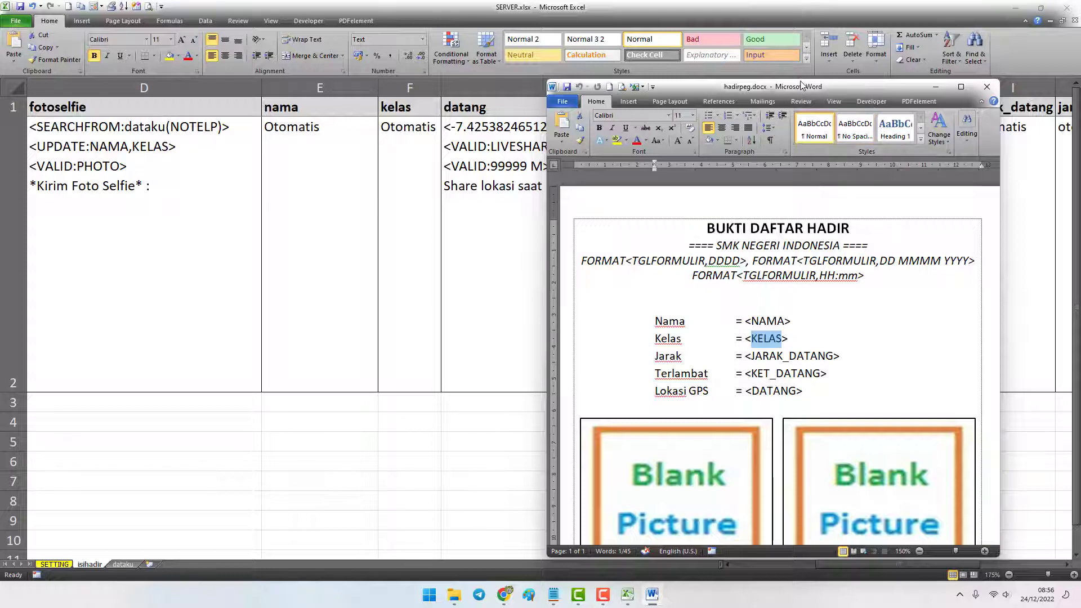
left_click_drag(800, 79, 799, 152)
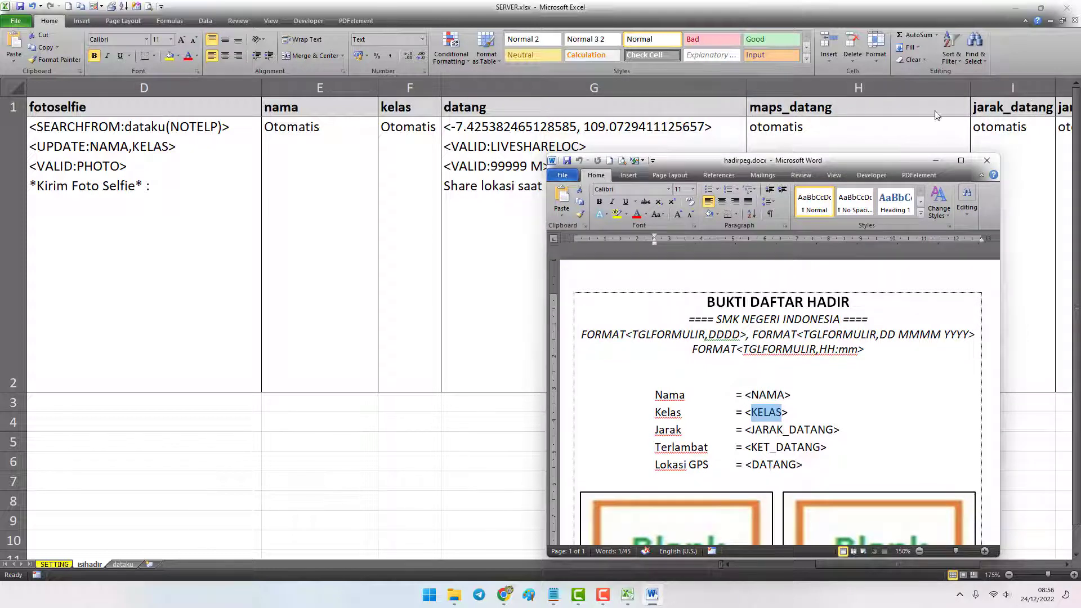
left_click(751, 429)
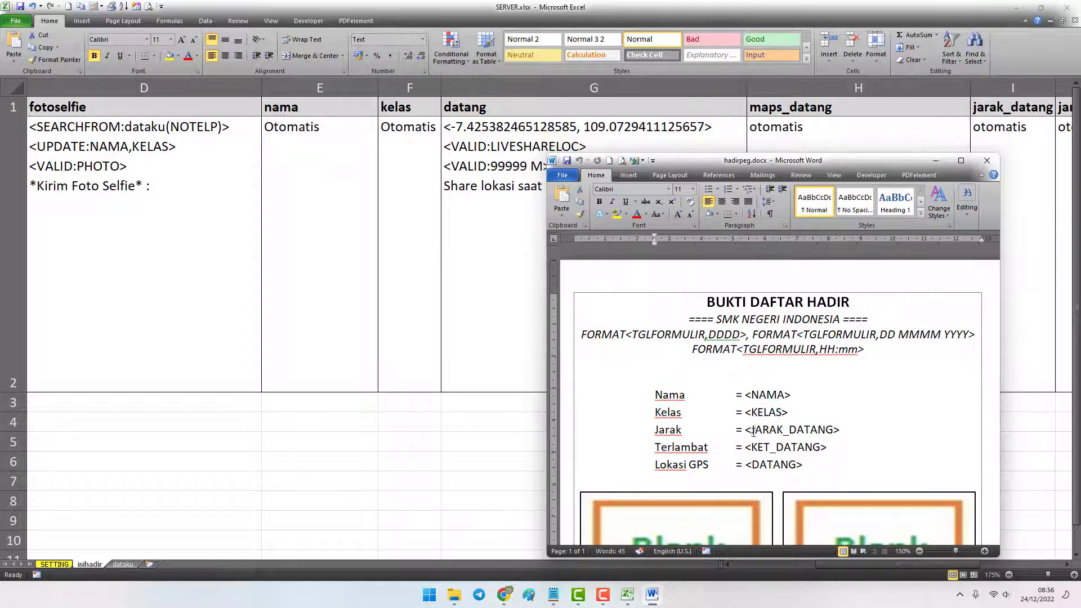
left_click_drag(751, 429, 813, 431)
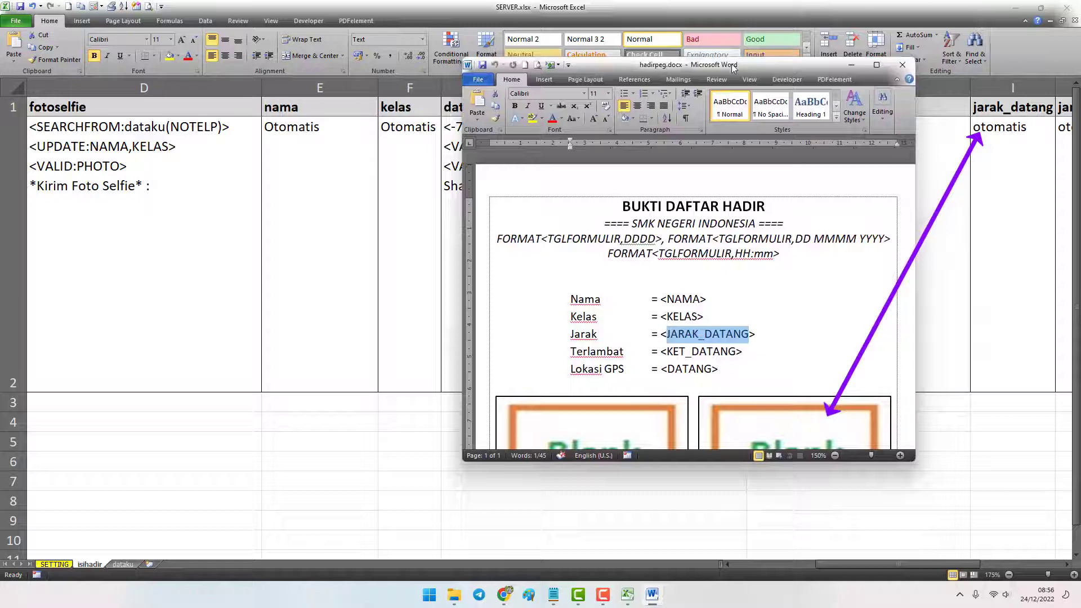
Maximize the template window and inspect the blank picture placeholders above Lokasi and Foto Selfie.
double_click(769, 68)
scroll(337, 307, "down", 3)
left_click(224, 288)
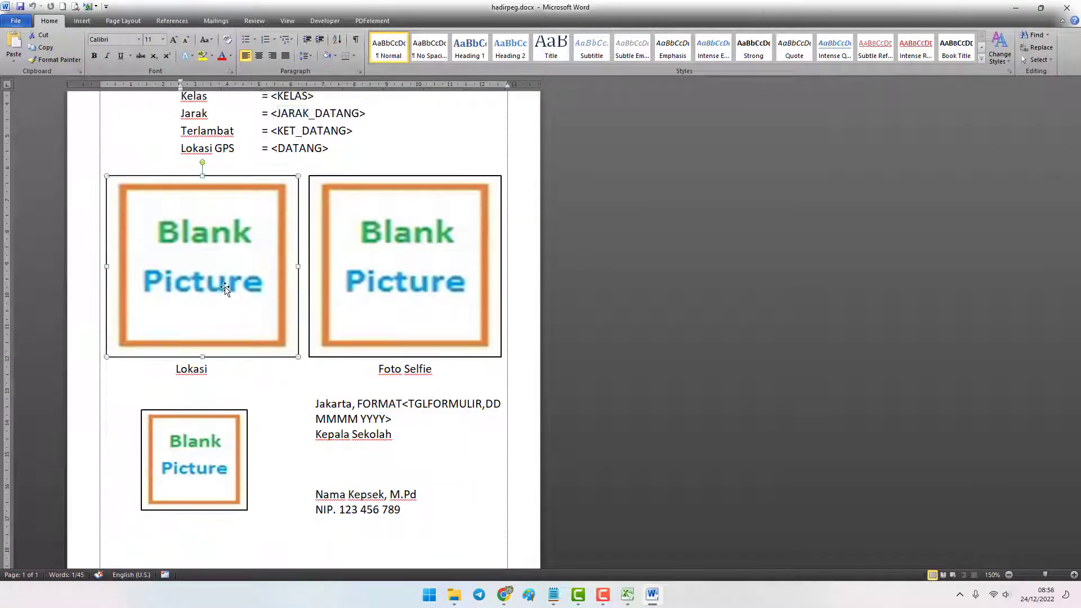
scroll(214, 306, "up", 1)
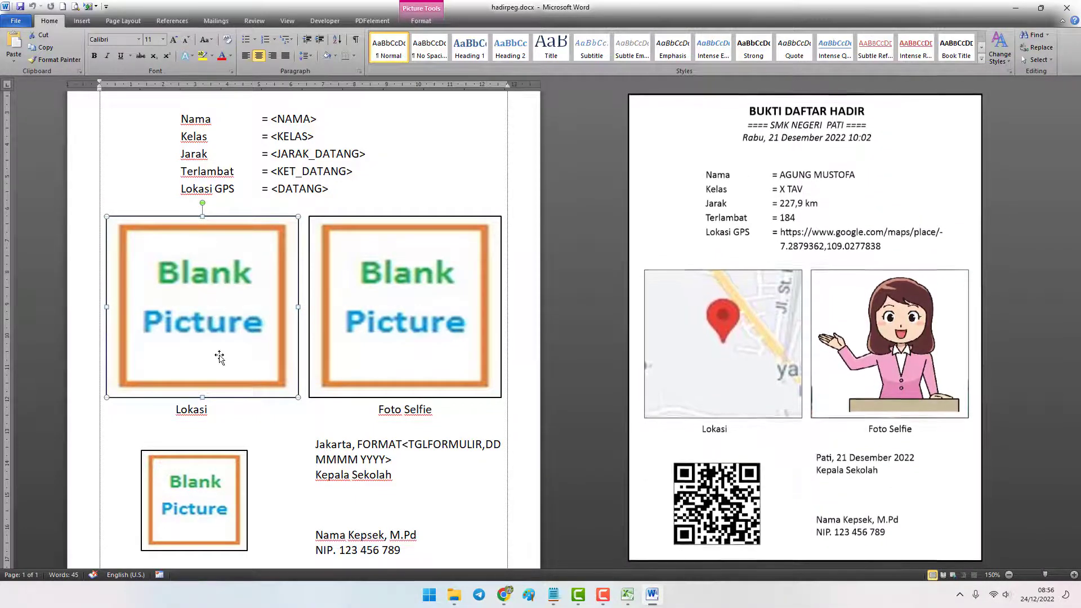
left_click(387, 332)
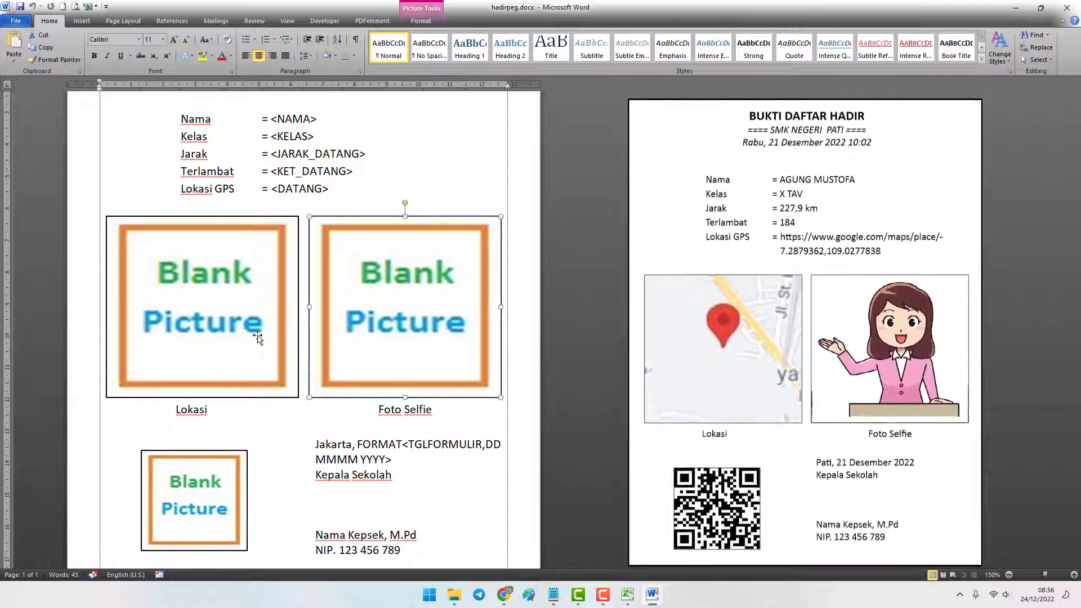
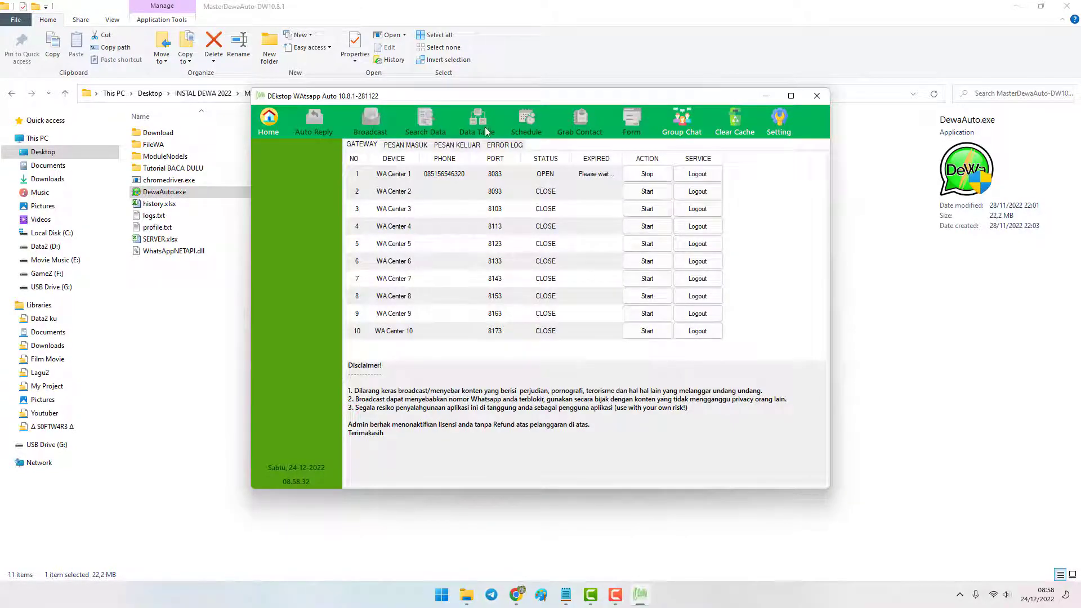
Select the WA Center 1 gateway in DEWA, and show the DAFTAR HADIR WA.txt notes beside its window at the Aplikasi DEWA section.
left_click(547, 178)
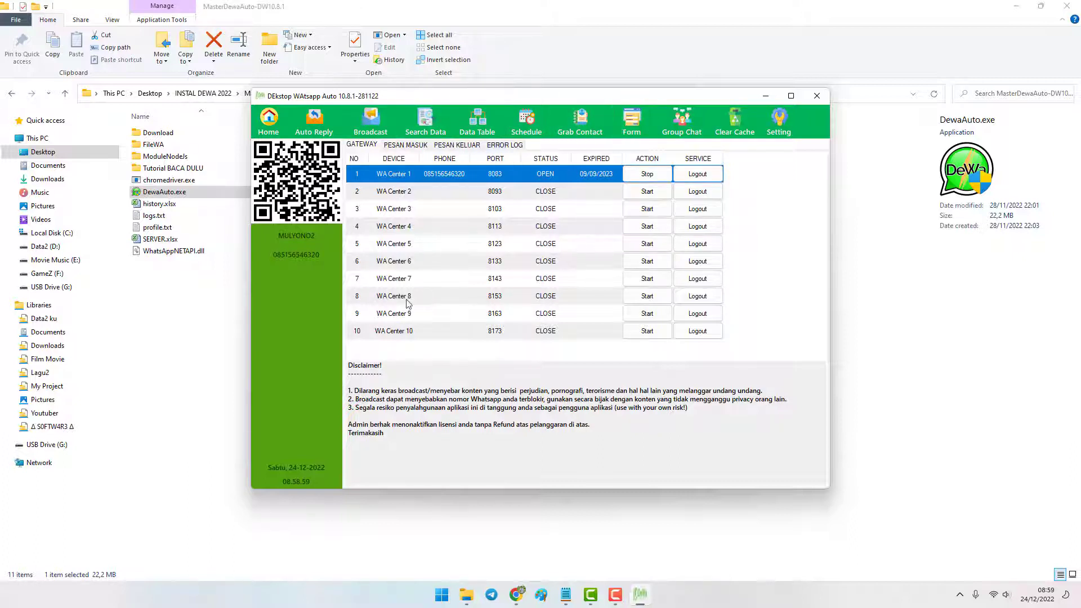
left_click_drag(559, 99, 358, 117)
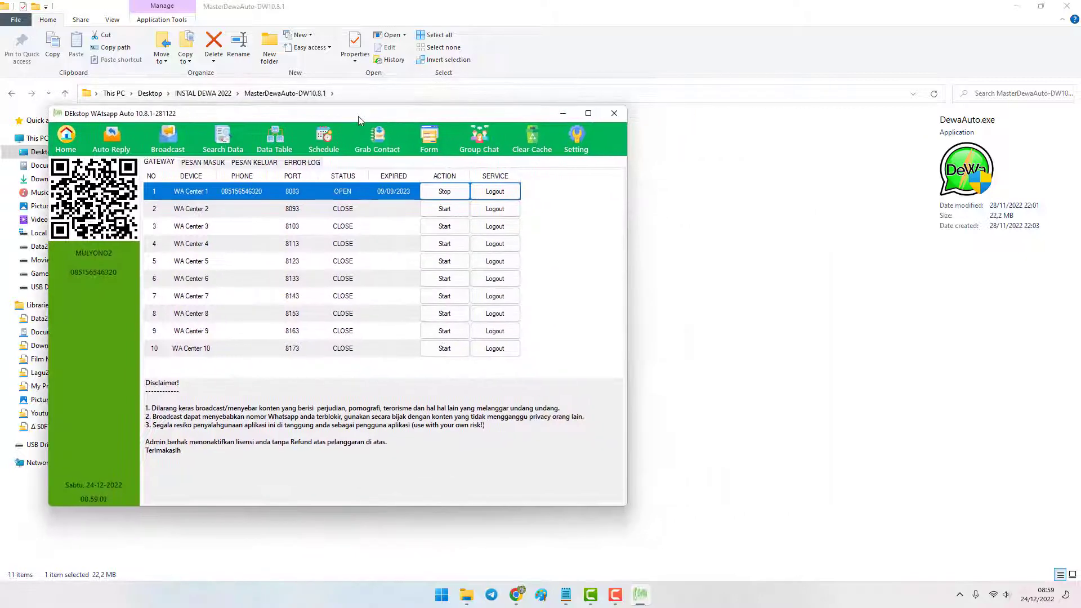
left_click(566, 593)
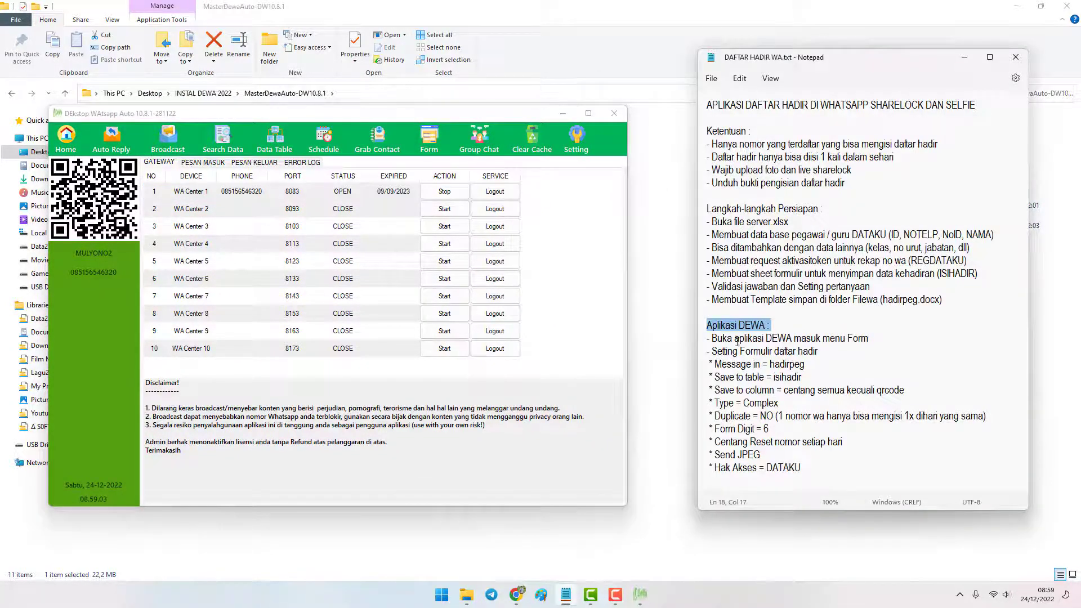
left_click_drag(712, 337, 779, 338)
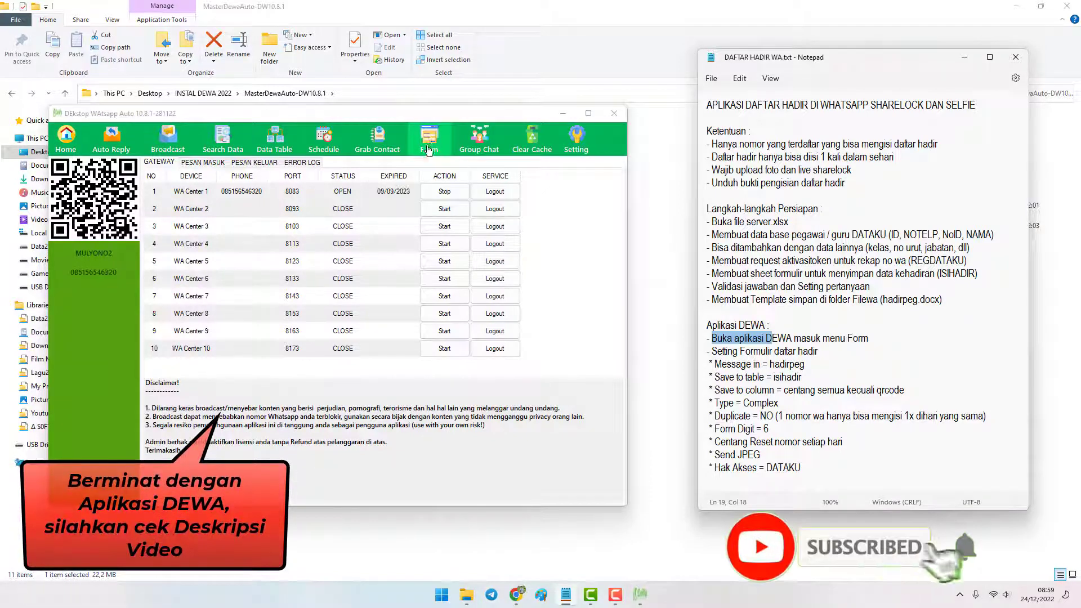
Open the Form settings in DEWA, highlight the Setting Formulir daftar hadir note, and start a new blank form.
left_click(421, 145)
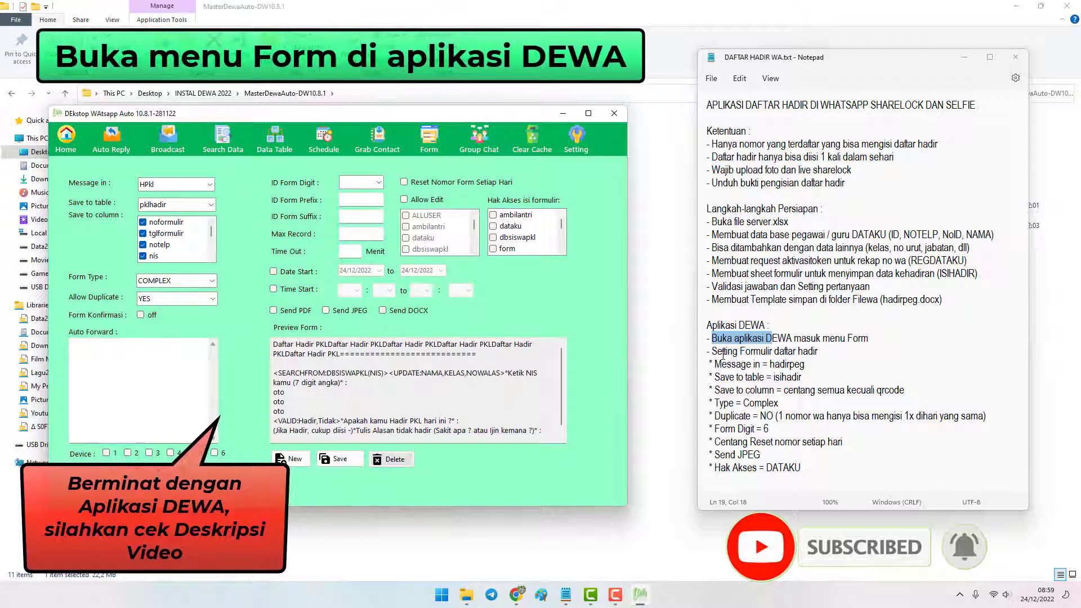
left_click_drag(722, 351, 818, 352)
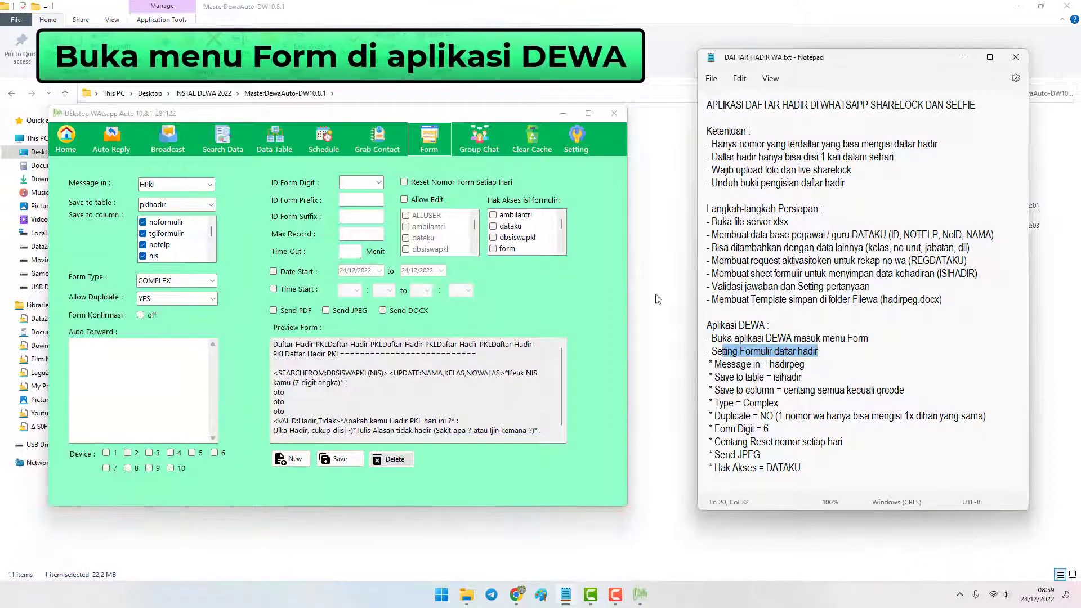
left_click(286, 211)
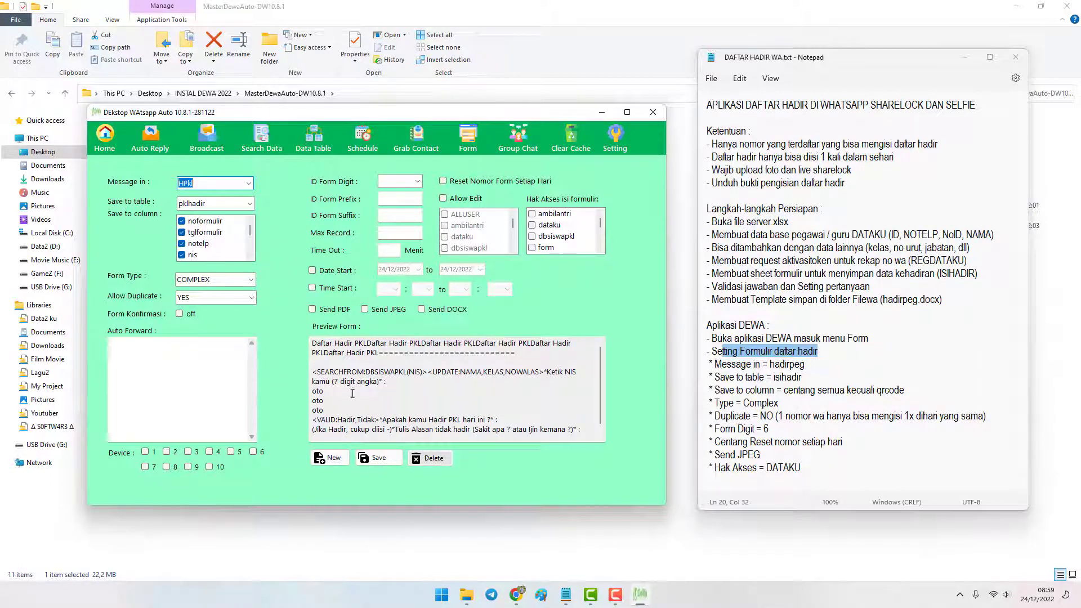
left_click(333, 458)
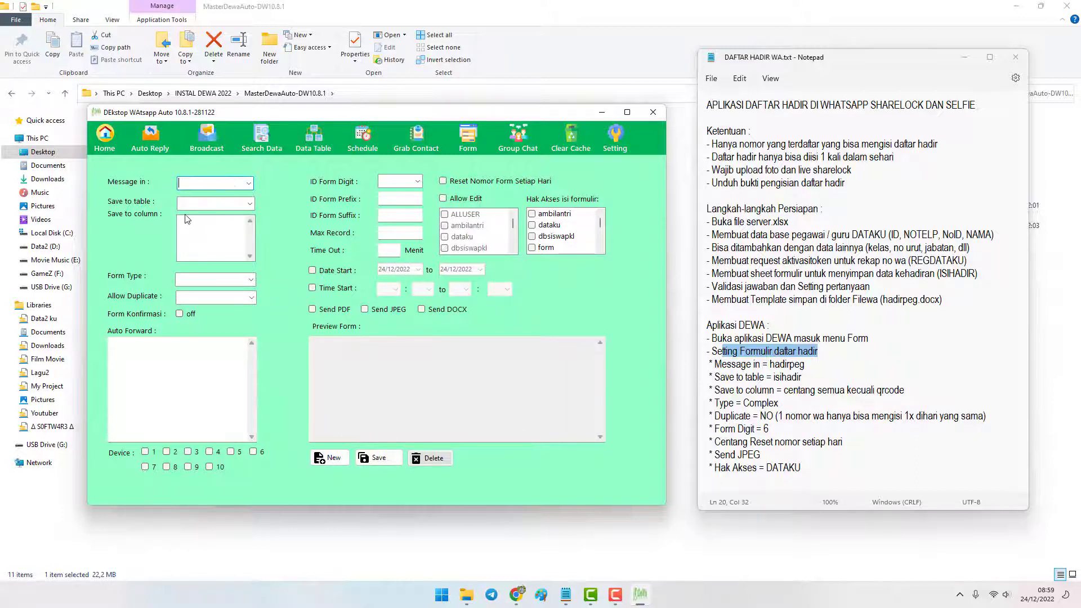
Copy hadirpeg from the notes and enter it as the new form's Message in keyword.
left_click(792, 354)
left_click_drag(769, 364, 813, 364)
key("ctrl+c")
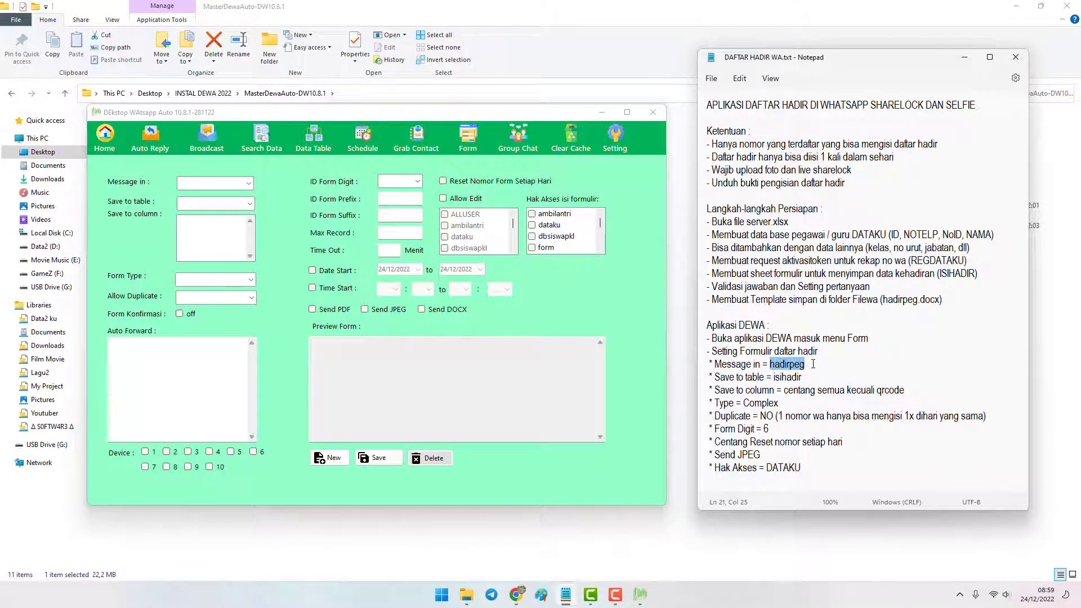
left_click(211, 183)
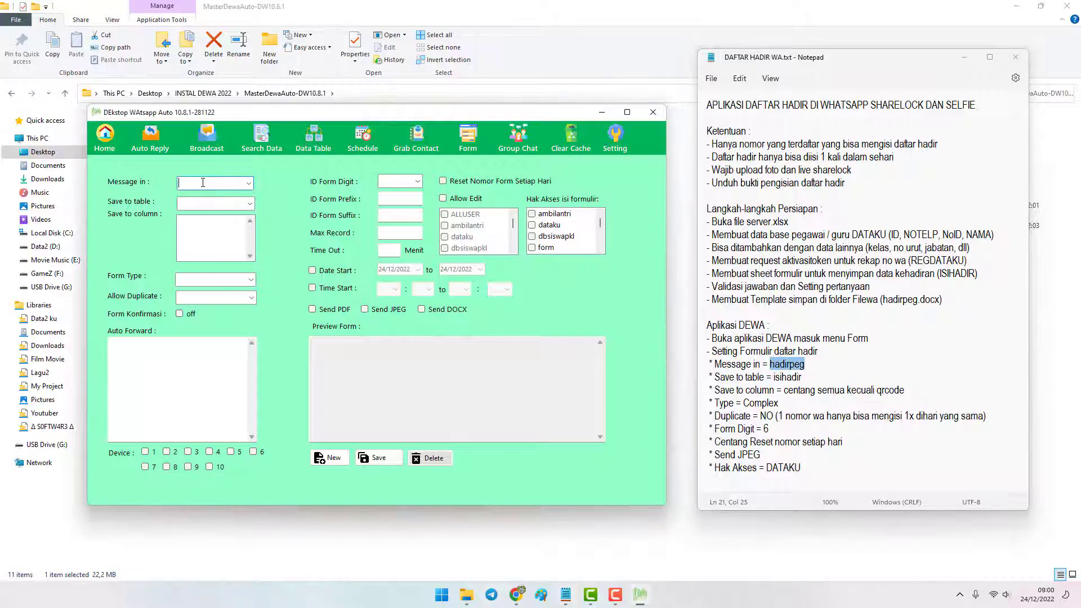
key("ctrl+v")
left_click_drag(210, 183, 160, 179)
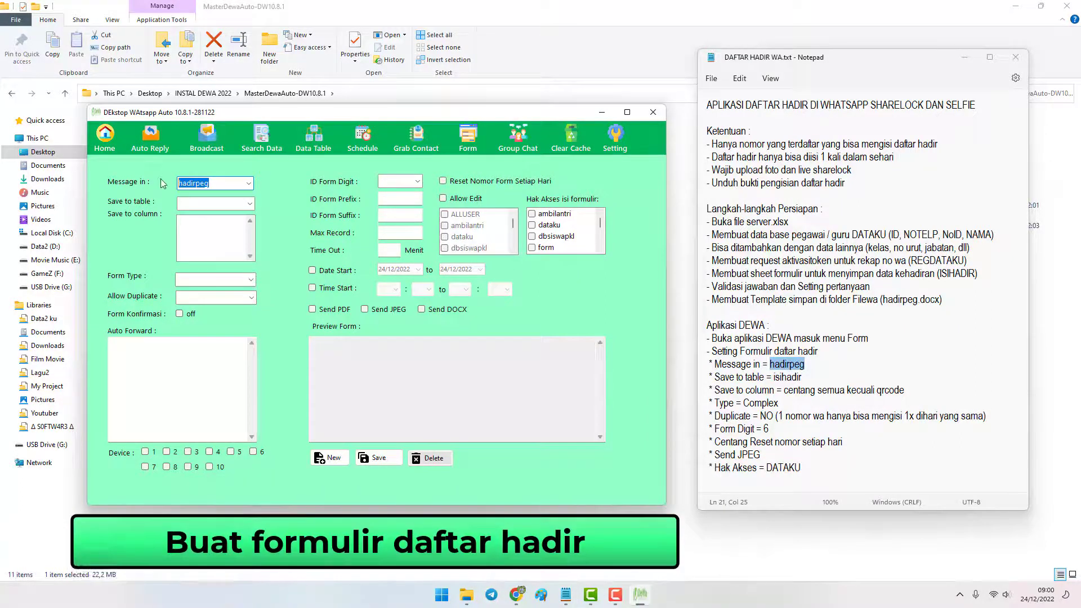
left_click(210, 183)
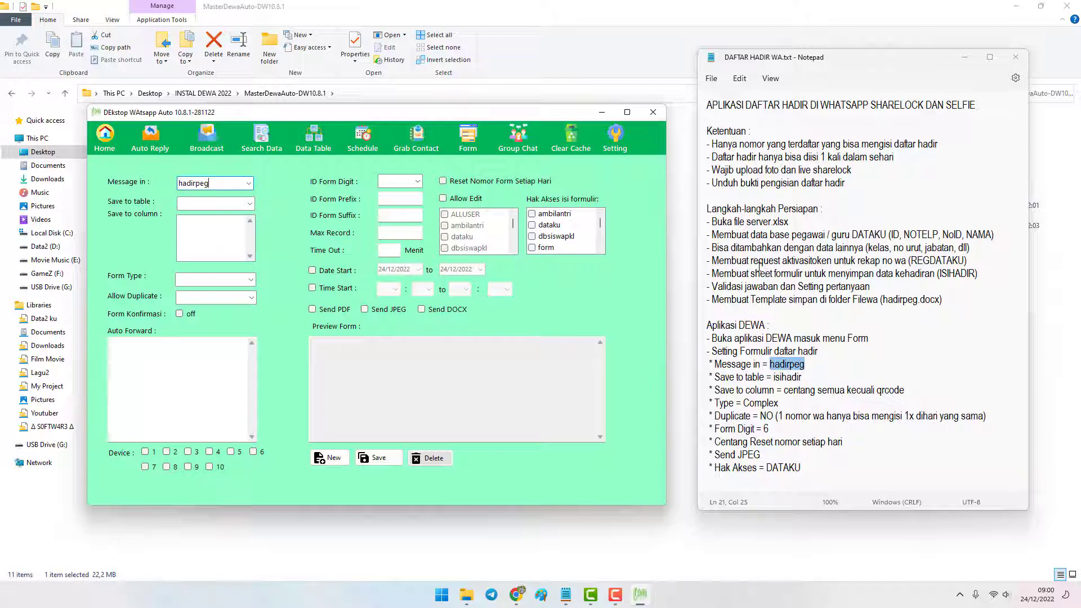
Save the form's answers to the isihadir table, with all columns included except qrcode.
left_click(789, 247)
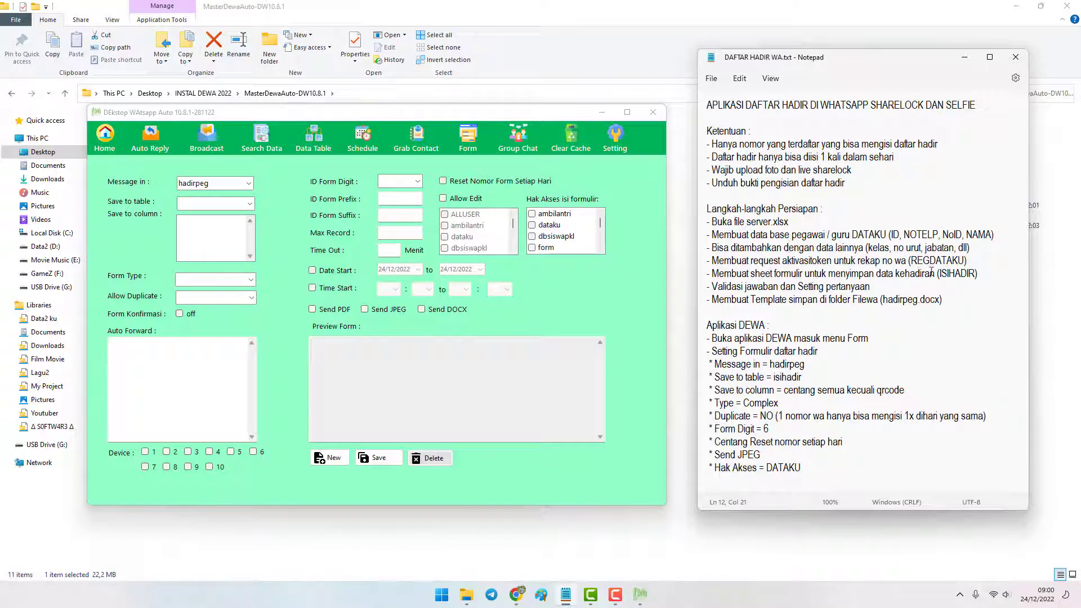
left_click_drag(937, 274, 979, 274)
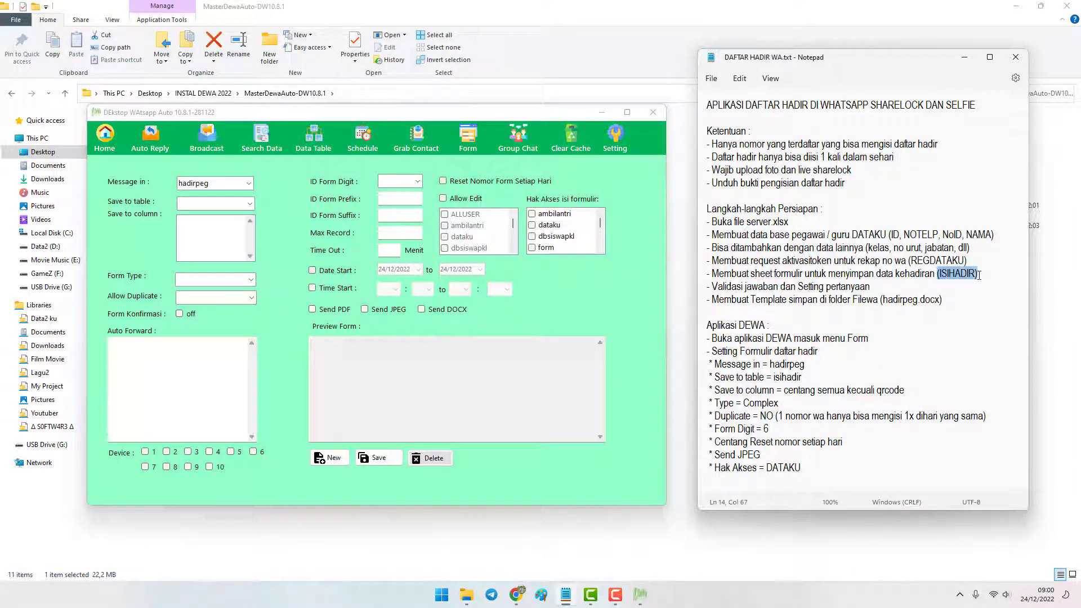
left_click(250, 203)
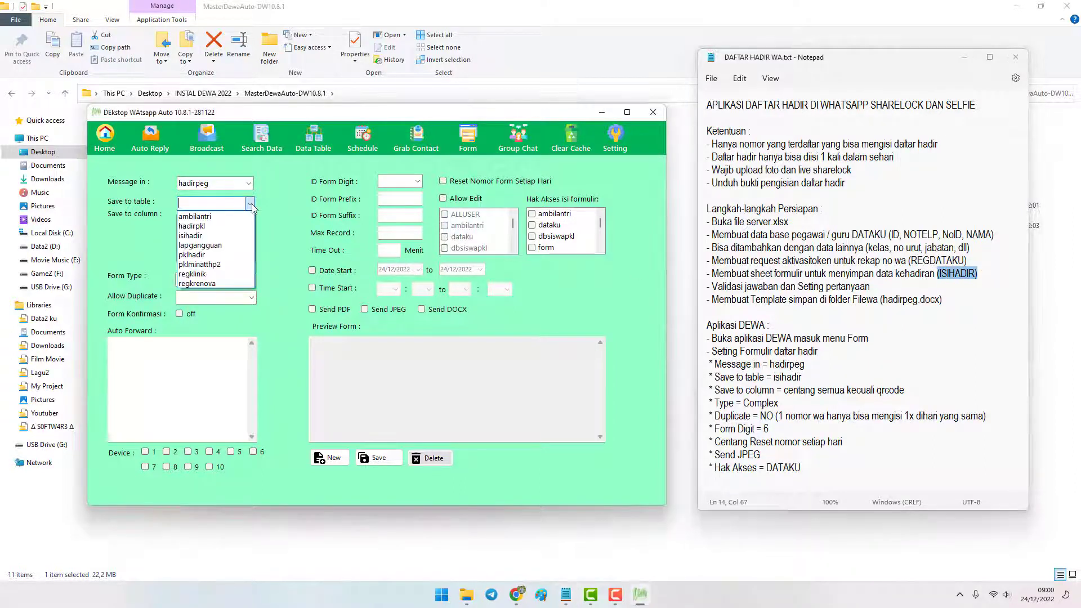
left_click(209, 236)
left_click_drag(249, 231, 253, 247)
left_click(202, 256)
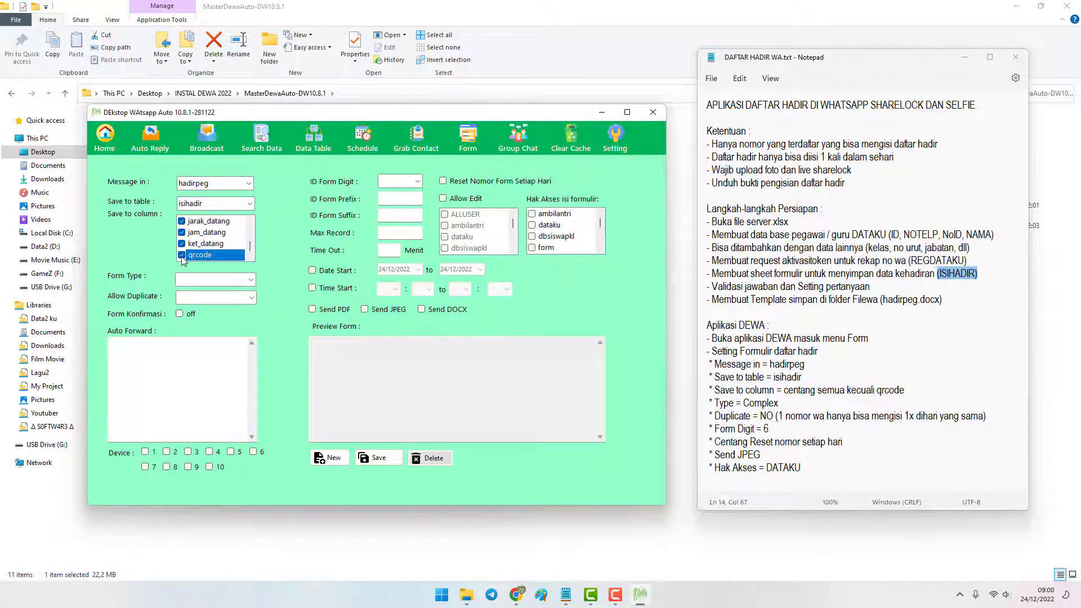
left_click(182, 257)
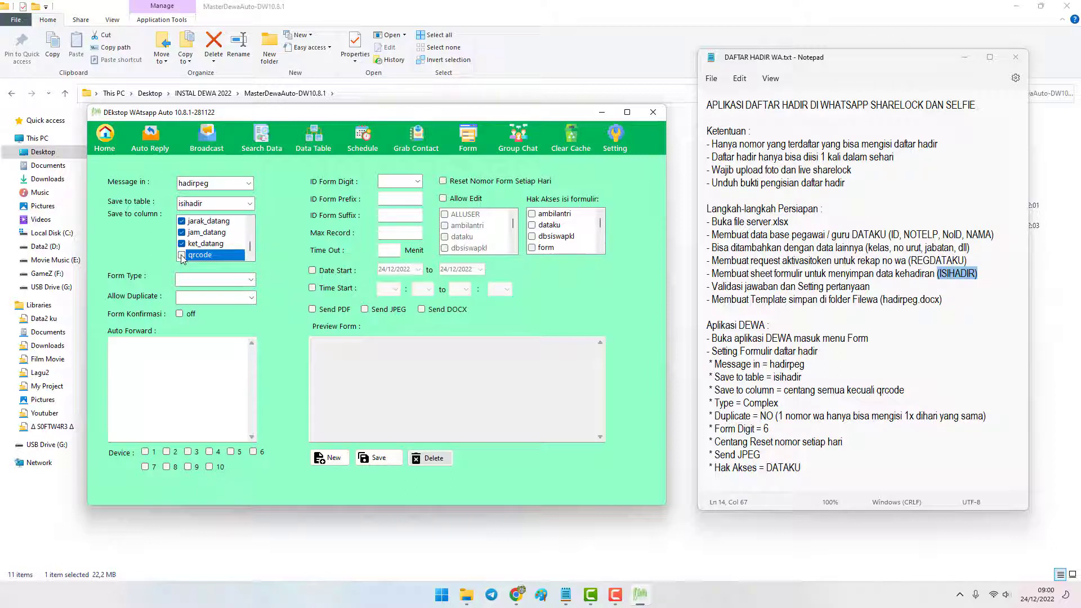
left_click(221, 246)
scroll(250, 247, "up", 3)
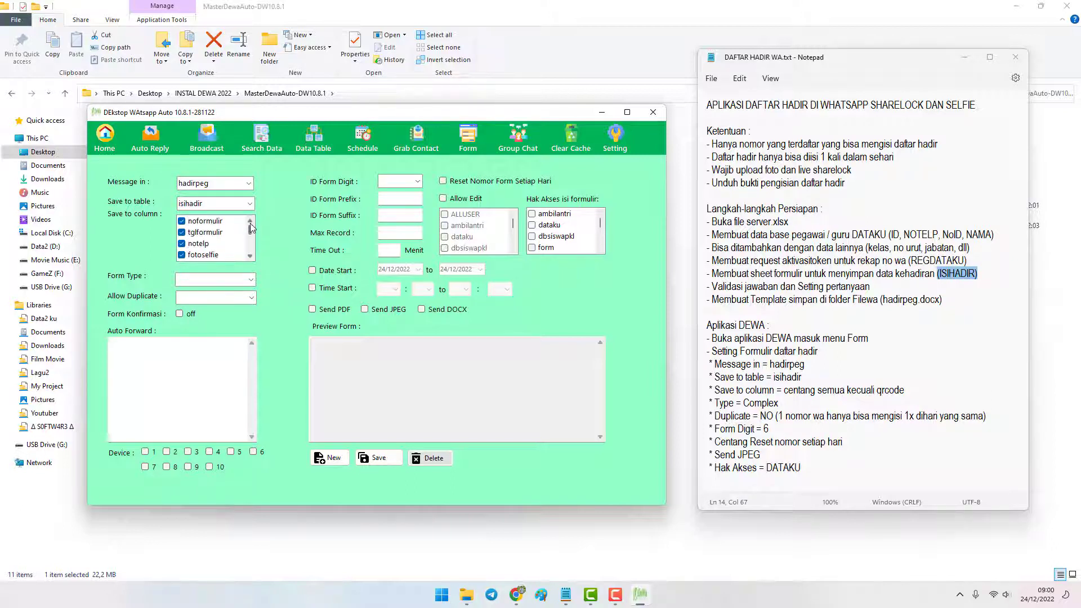
Set the form type to COMPLEX and Allow Duplicate to NO.
left_click(251, 280)
left_click(215, 311)
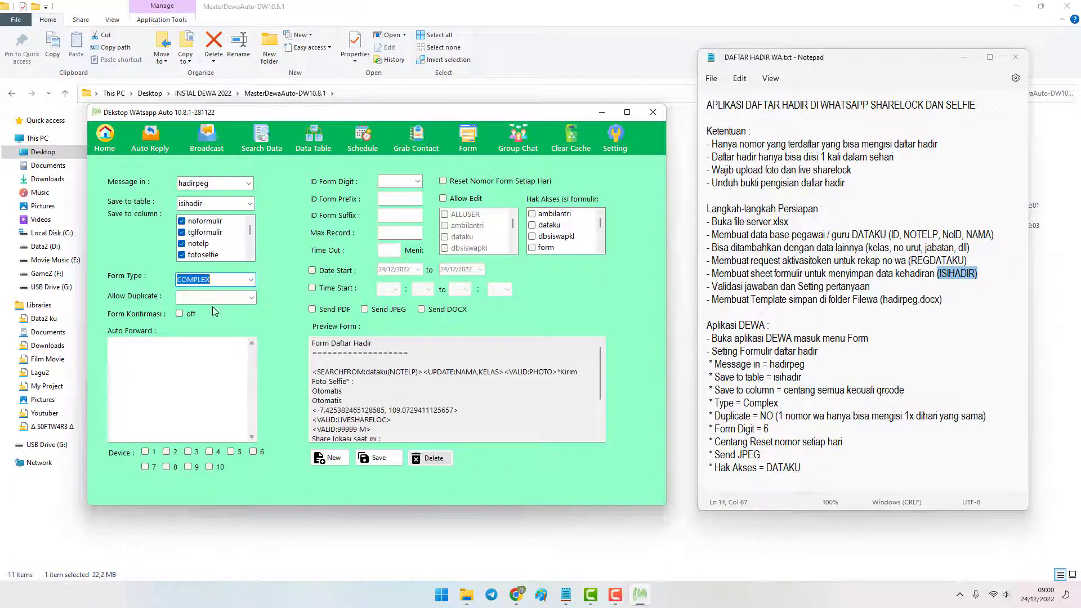
left_click(352, 359)
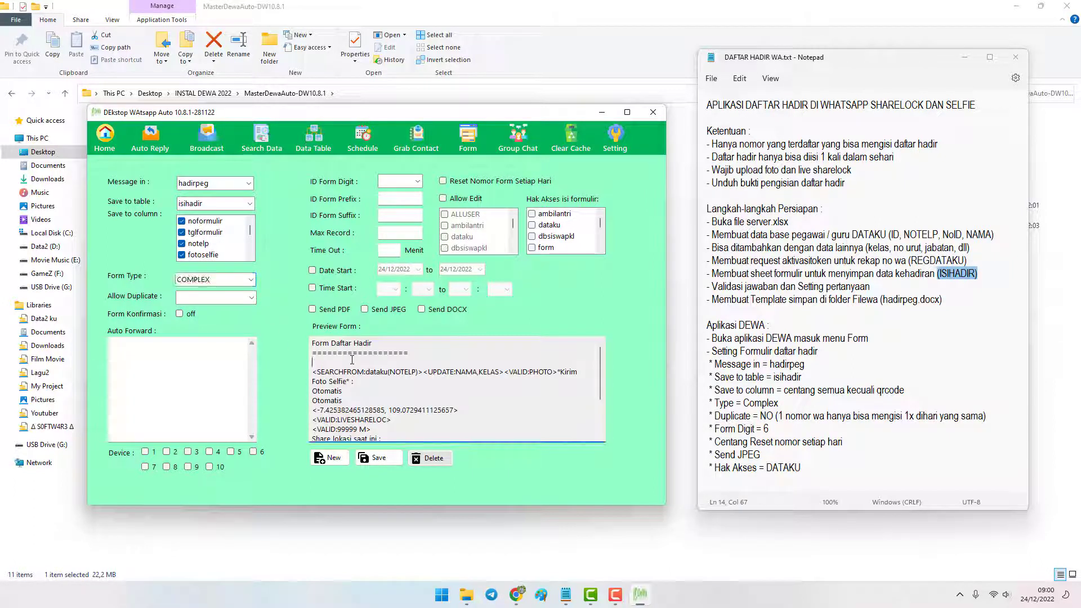
left_click(252, 299)
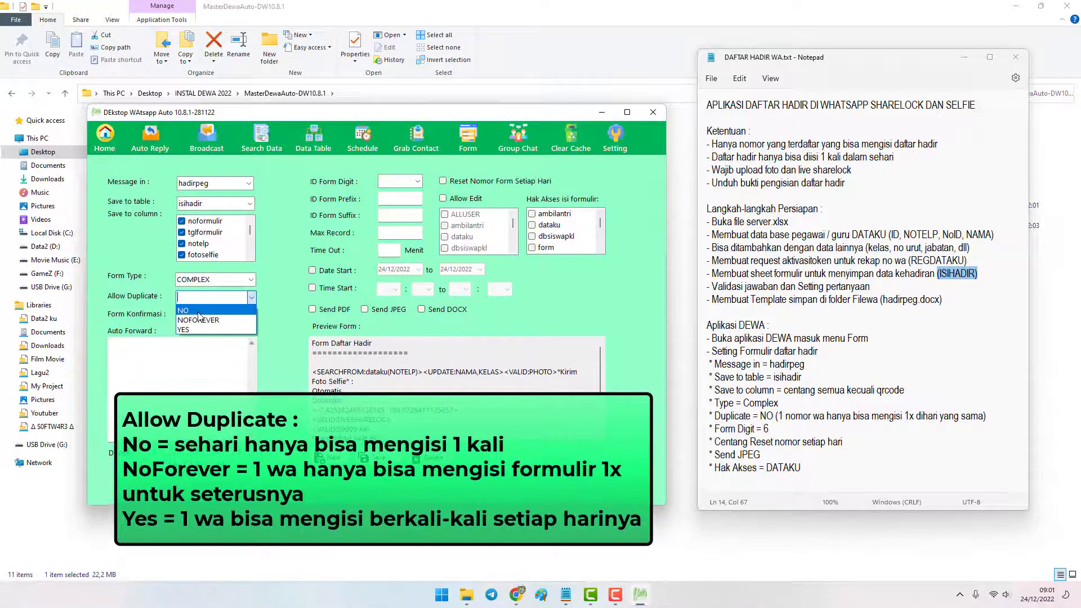
left_click(195, 313)
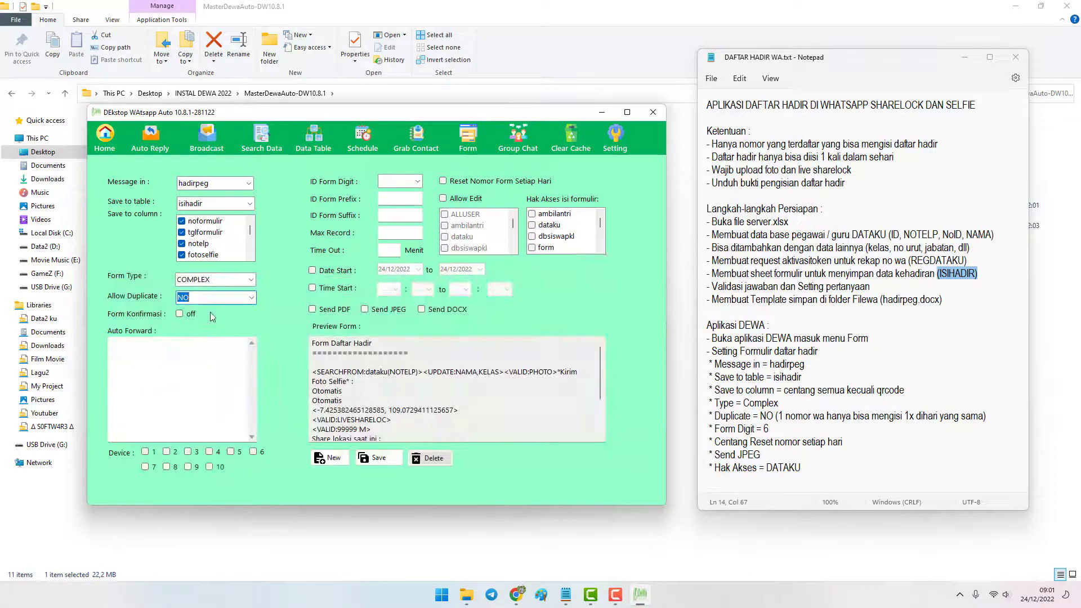
Set ID Form Digit to 6, grant form access to the dataku table, and enable Send JPEG.
left_click(417, 182)
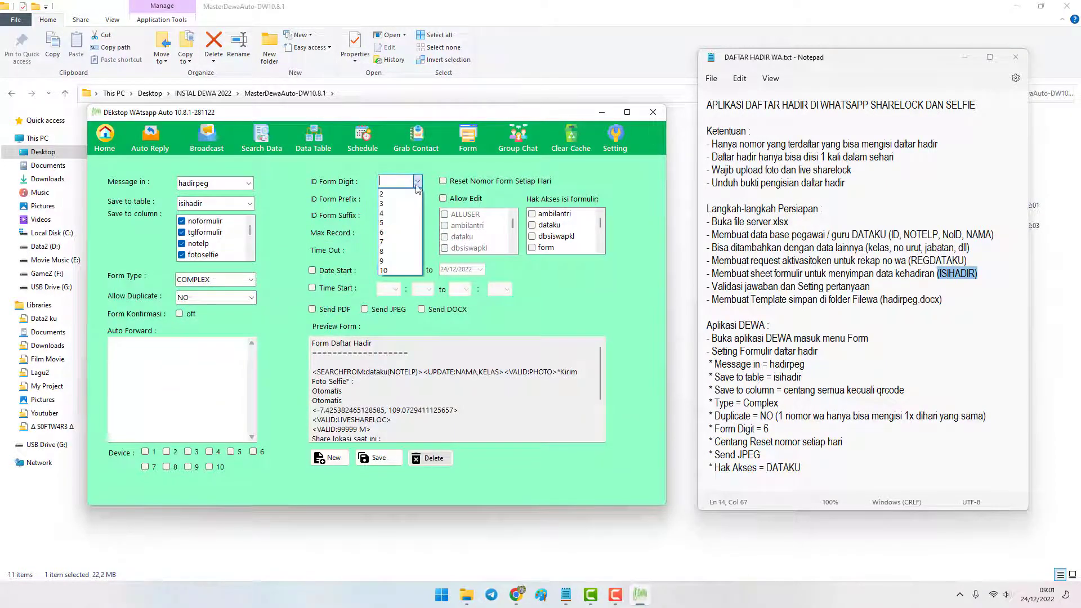
left_click(394, 232)
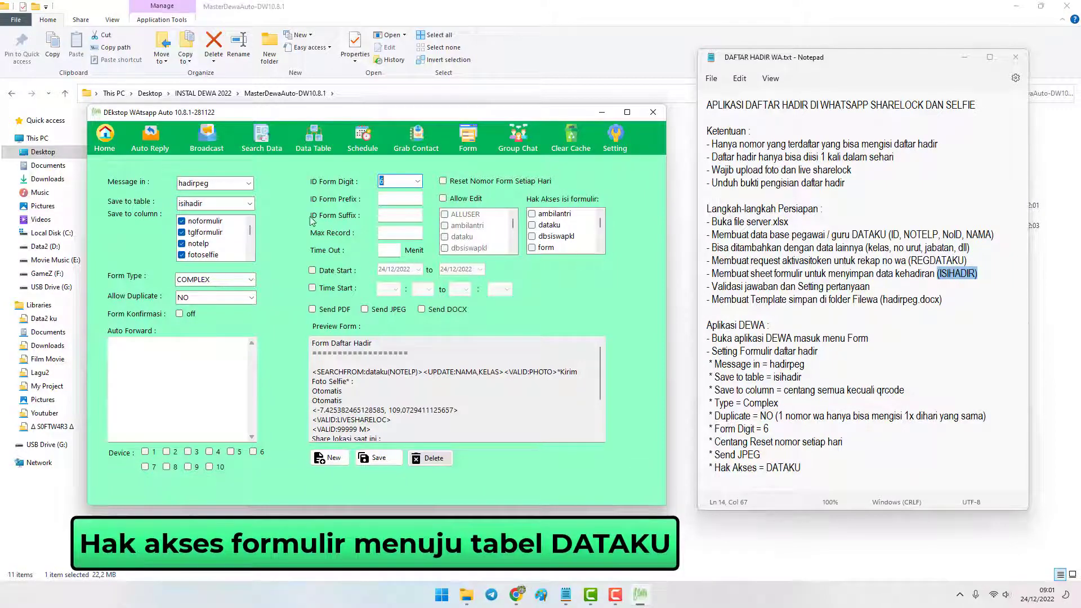
left_click(600, 248)
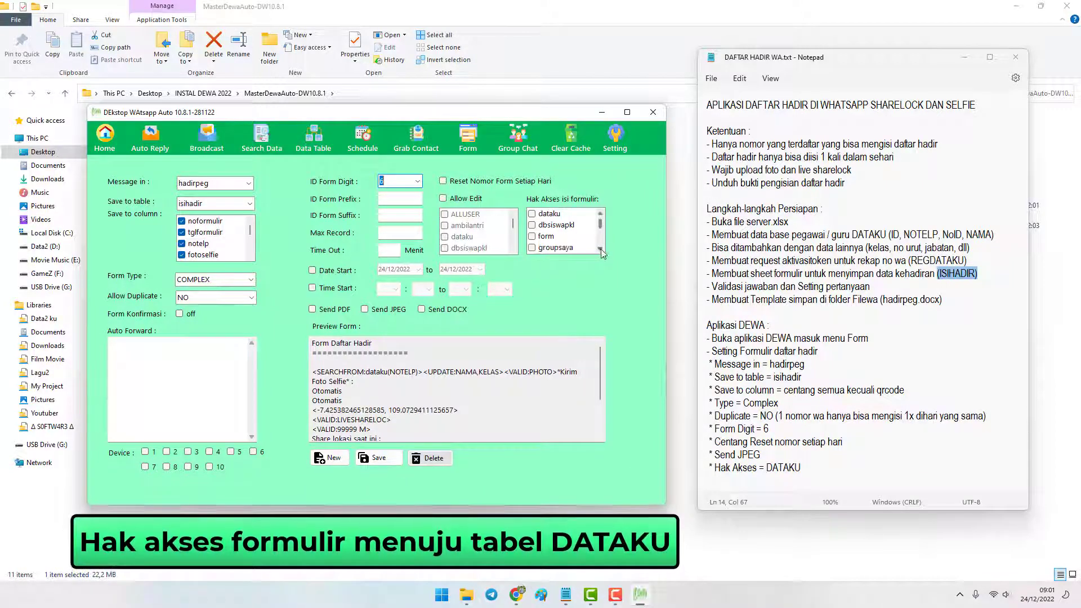
scroll(600, 223, "up", 1)
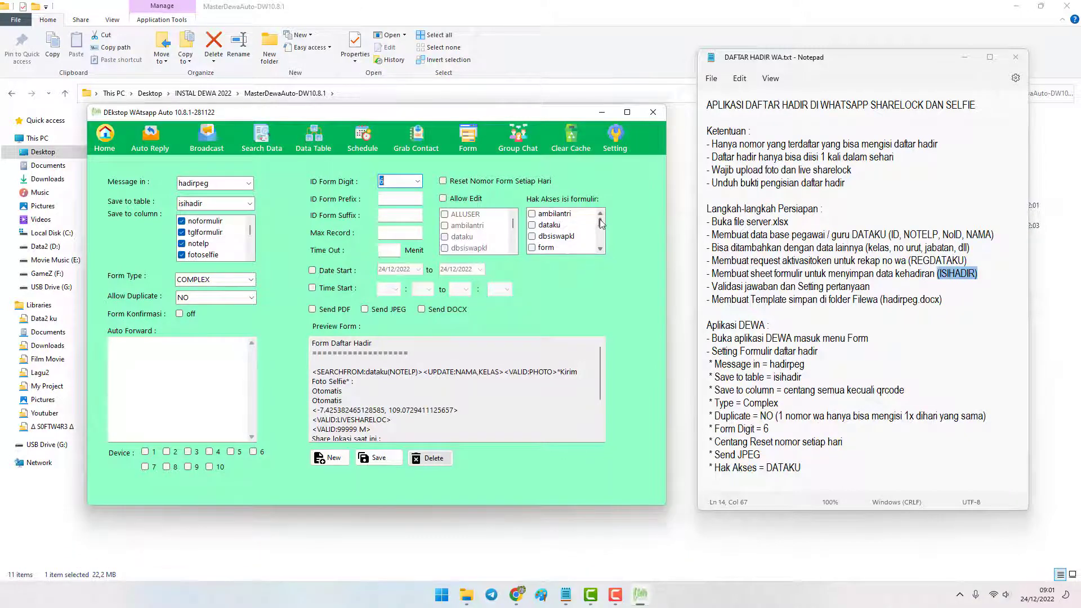
left_click(549, 225)
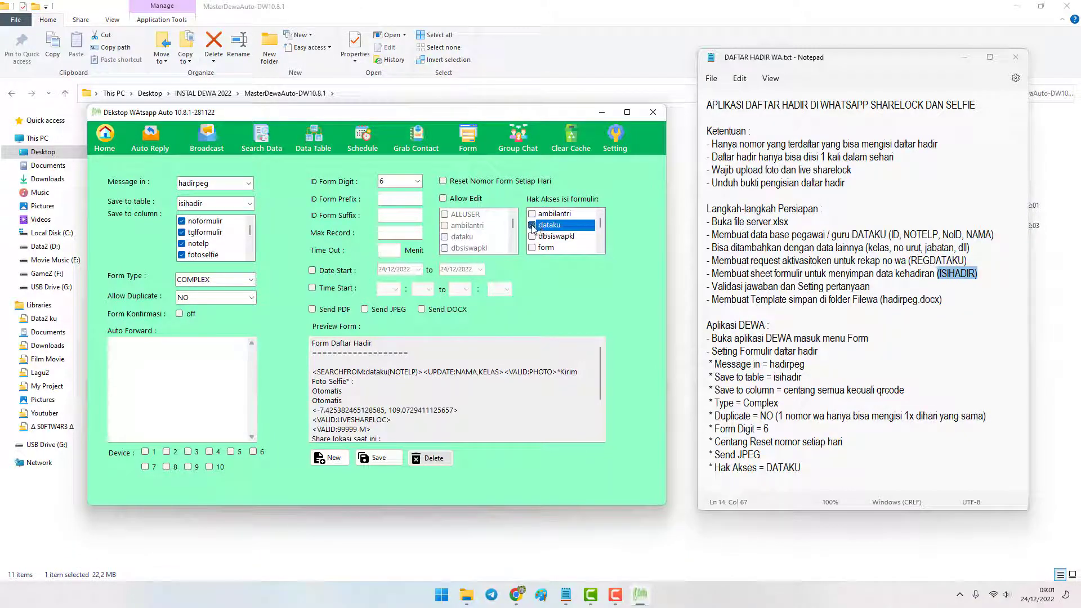
left_click(532, 226)
Open the FileWA folder and compare the hadirpeg.docx template name with the form's Message in keyword.
left_click_drag(323, 112, 323, 147)
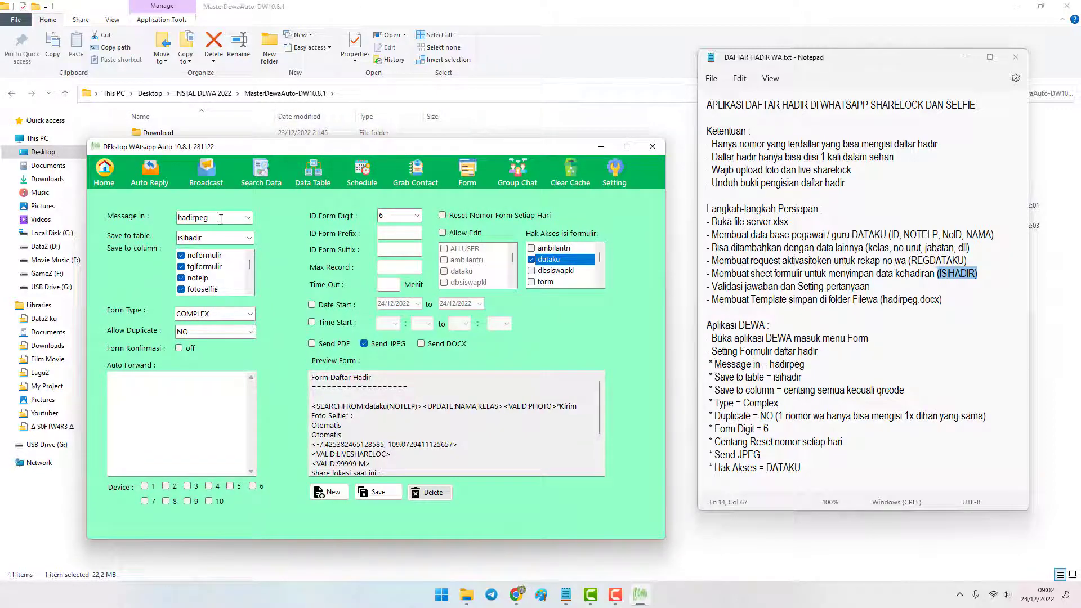
left_click_drag(227, 218, 178, 217)
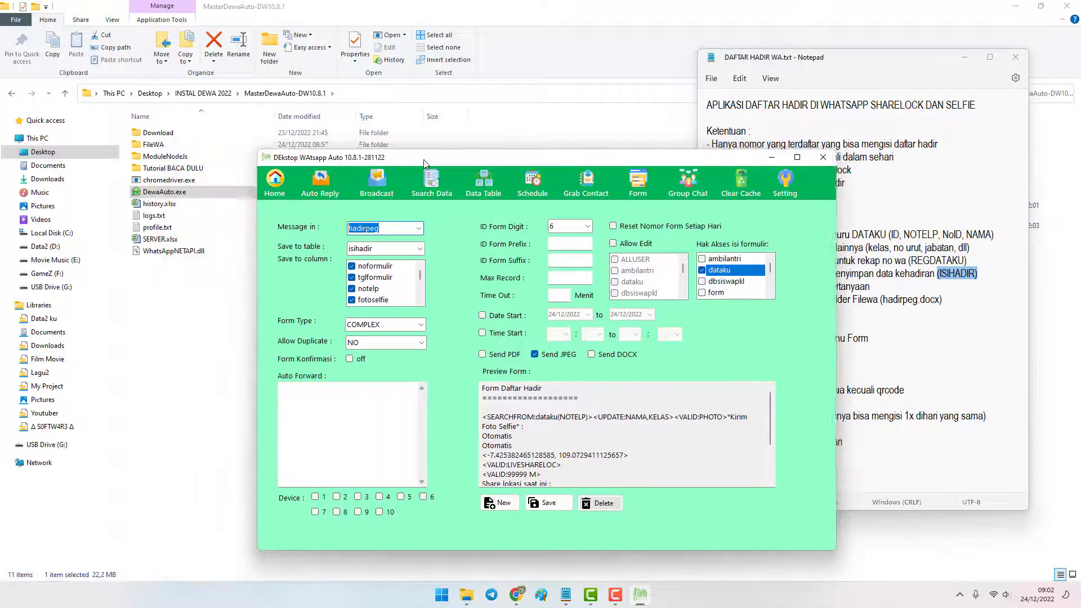
left_click(166, 145)
double_click(166, 145)
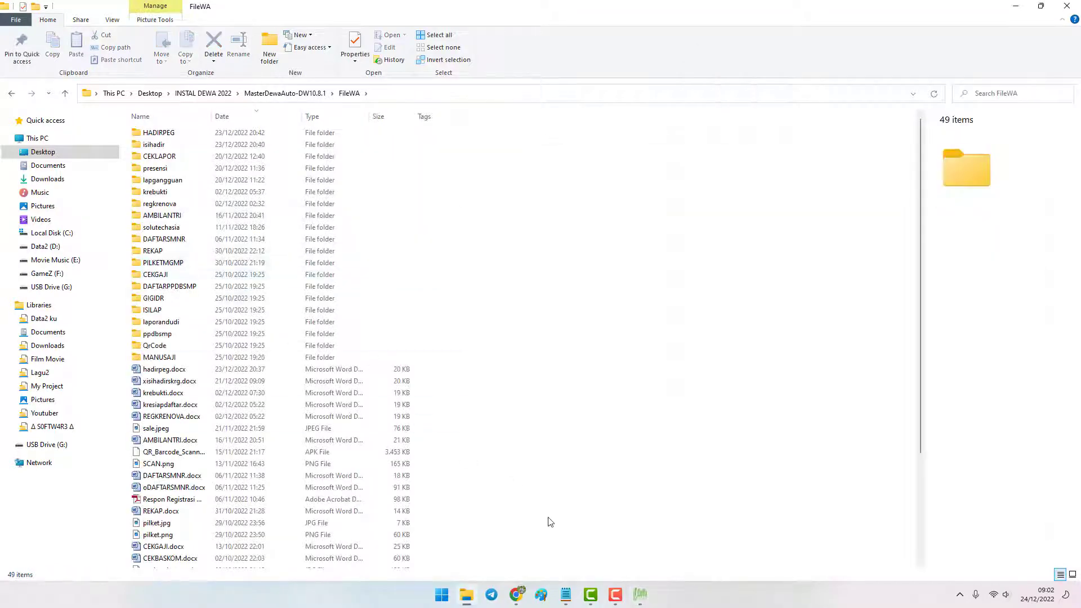
left_click(640, 595)
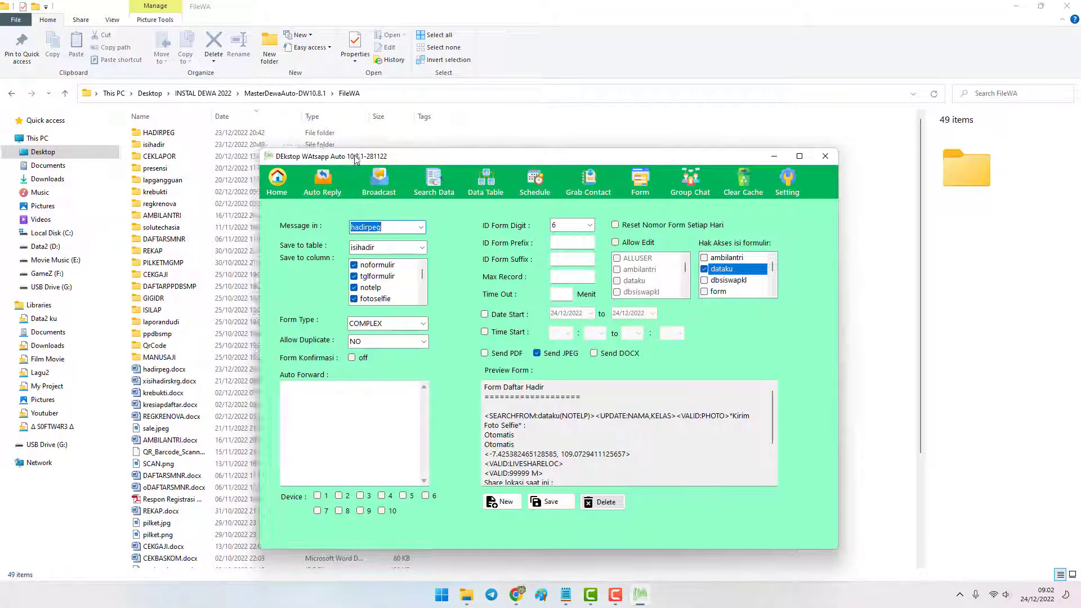
double_click(411, 216)
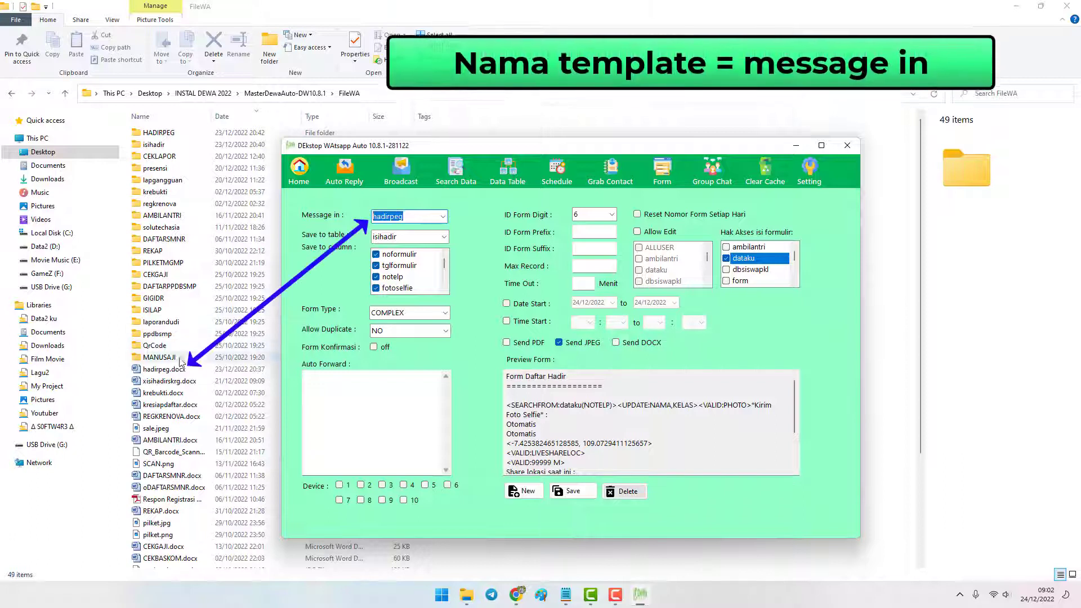
left_click(397, 217)
left_click_drag(396, 217, 390, 216)
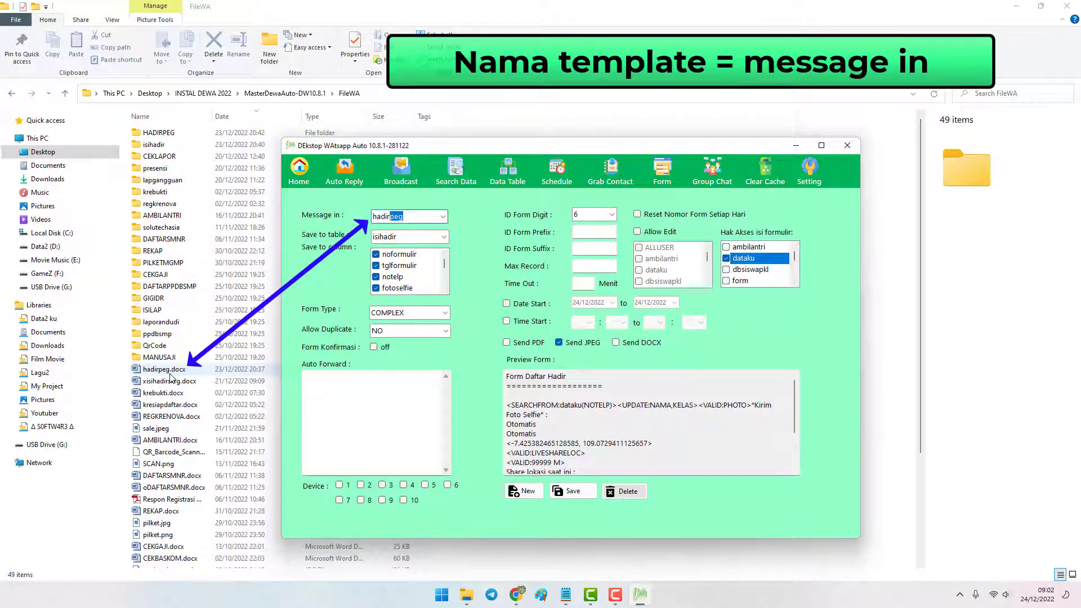
double_click(411, 217)
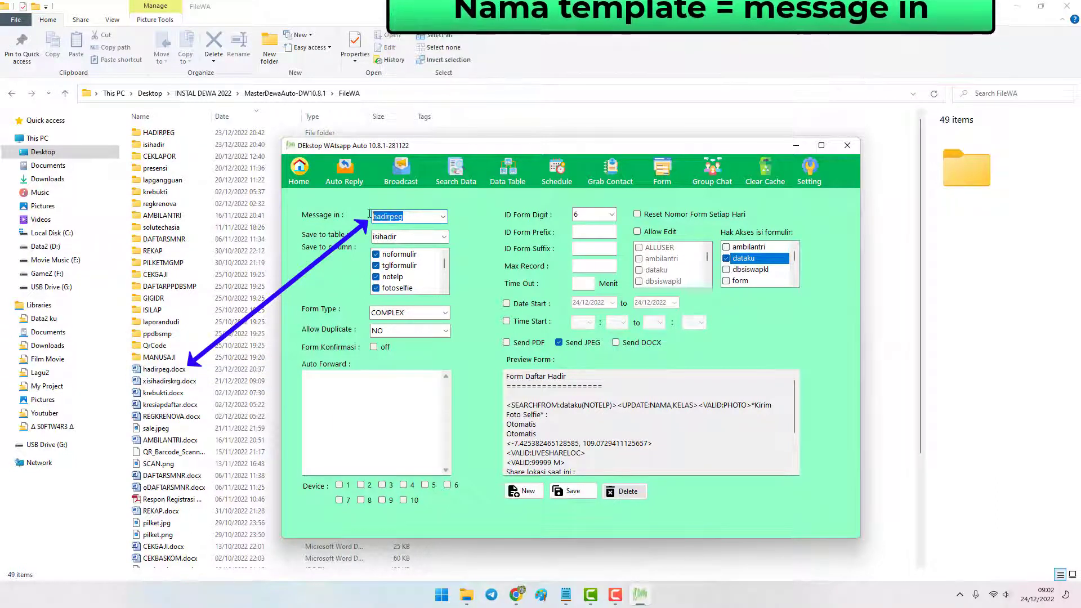
Save the hadirpeg form and dismiss the confirmation message.
left_click(581, 495)
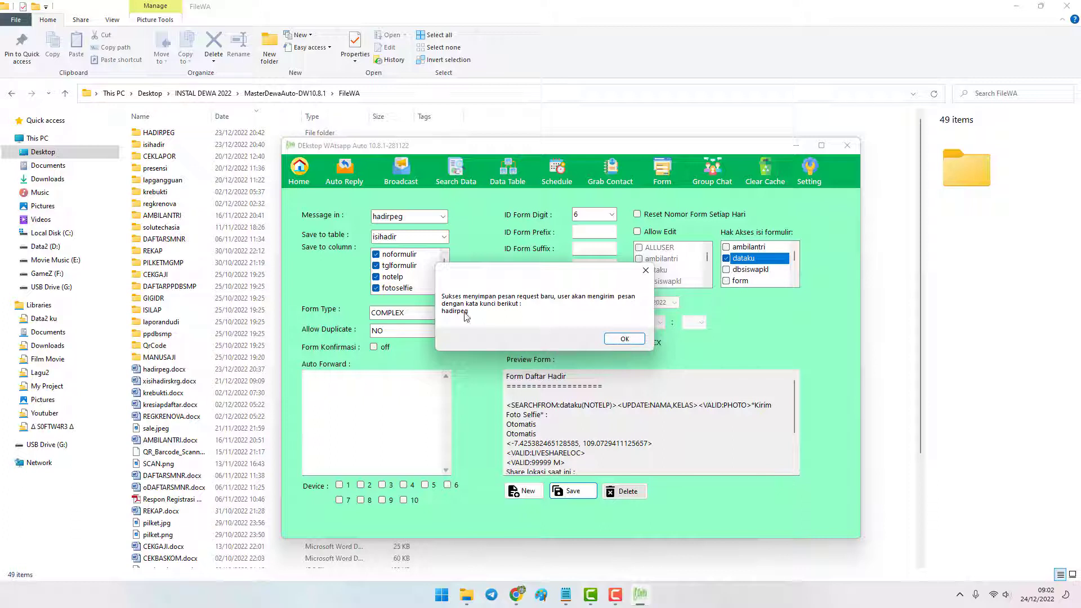
left_click(618, 339)
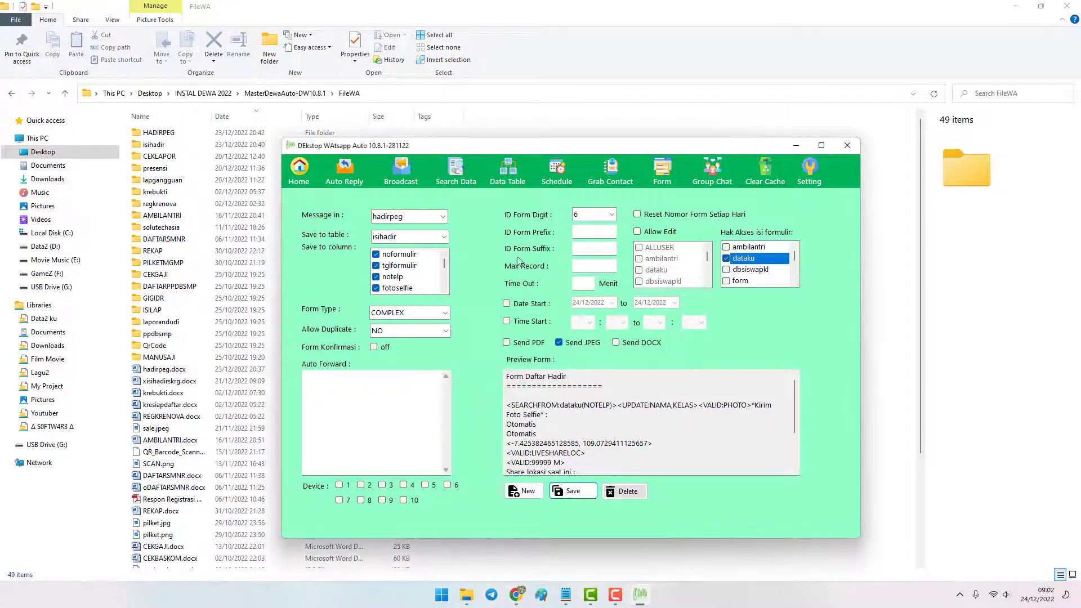
left_click_drag(461, 151, 431, 149)
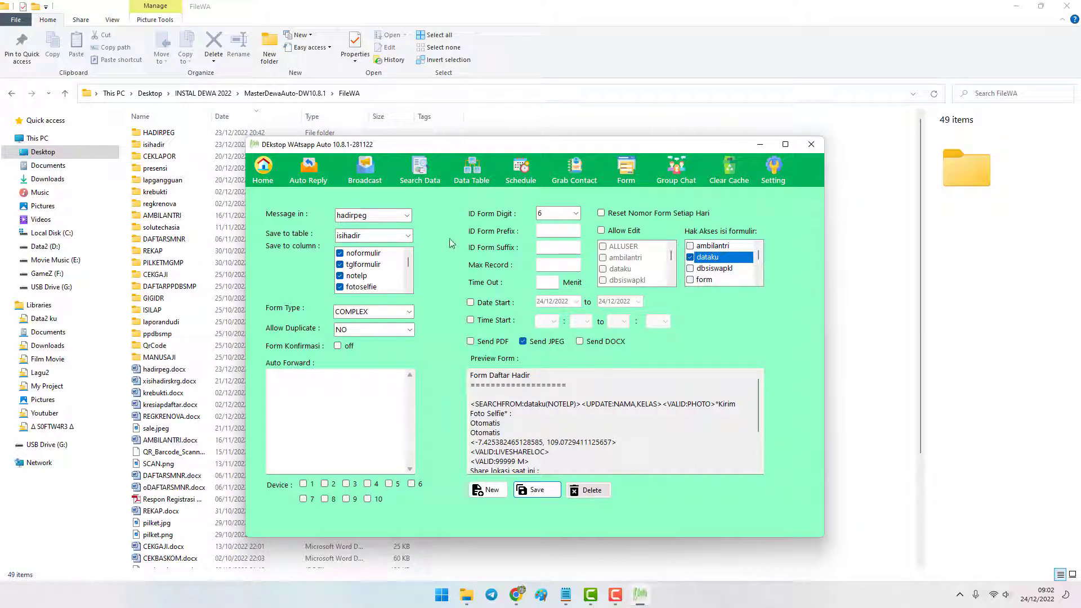
Enable the Formulir feature in DEWA's settings and save them.
left_click(764, 175)
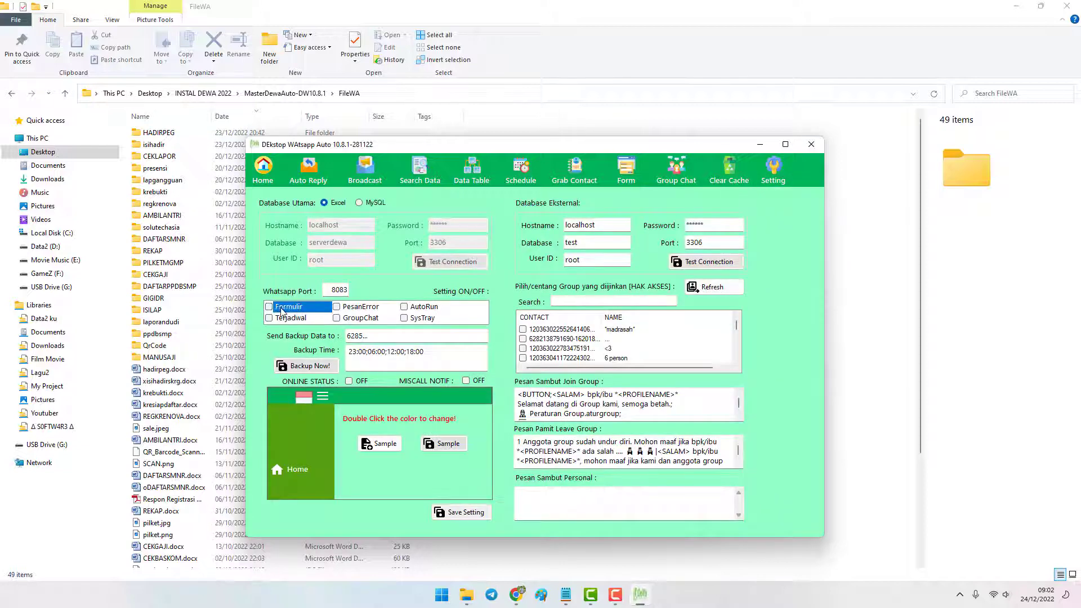
left_click(281, 311)
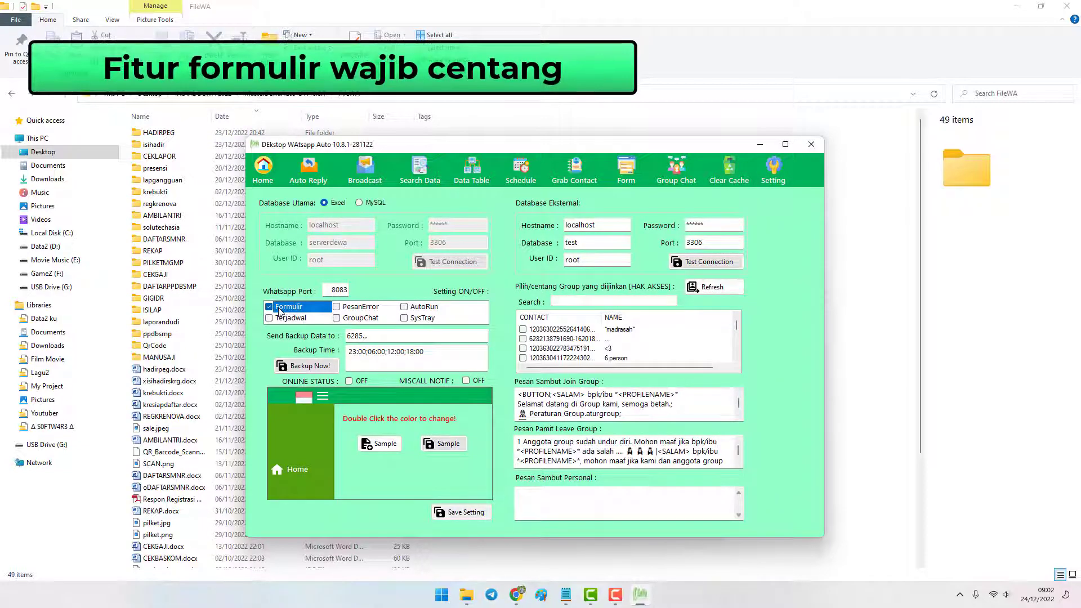
left_click(465, 514)
left_click(586, 336)
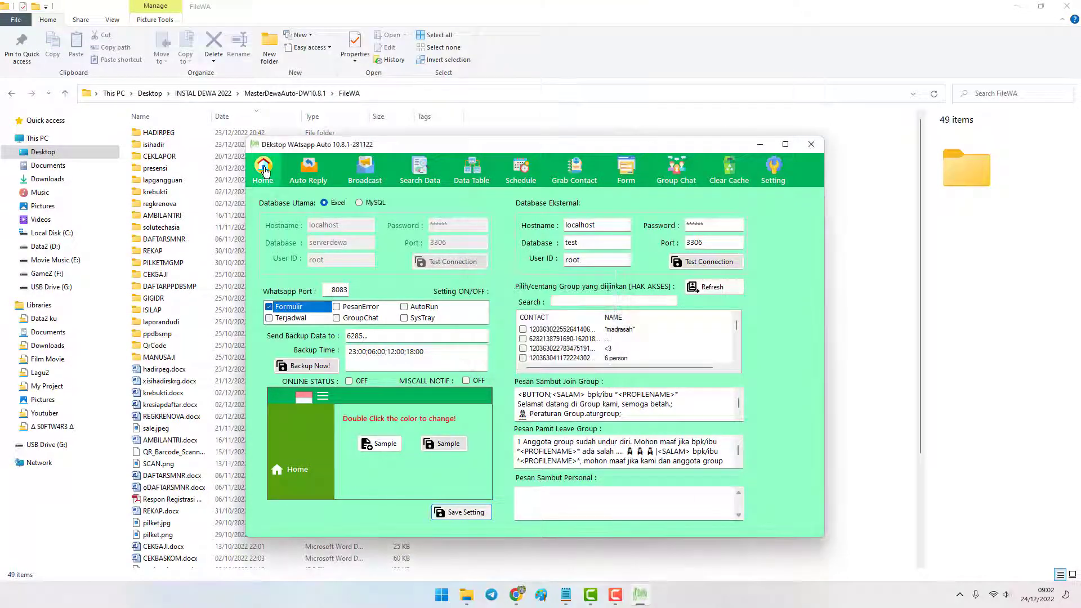
Show the gateway list, return to the hadirpeg form settings, and place the DEWA window beside the DAFTAR HADIR WA.txt notes.
left_click(263, 171)
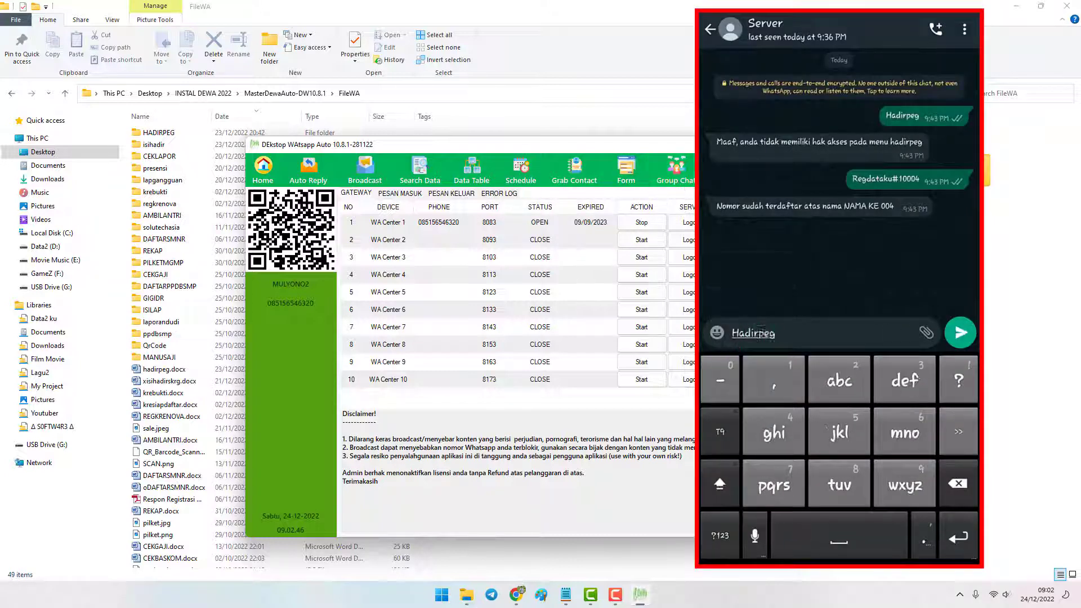
left_click(625, 170)
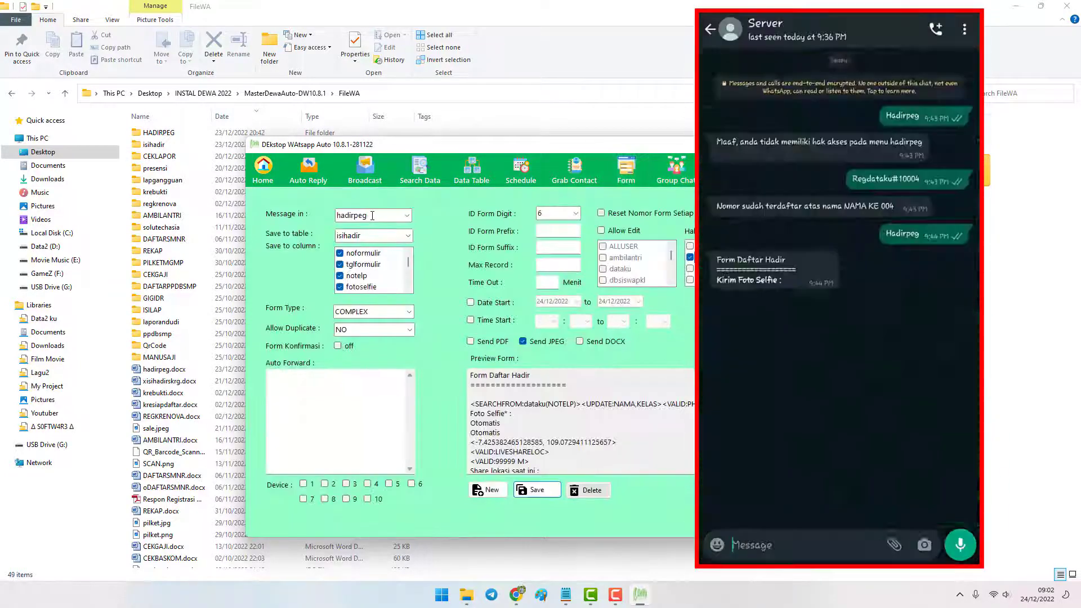
left_click_drag(434, 144, 237, 82)
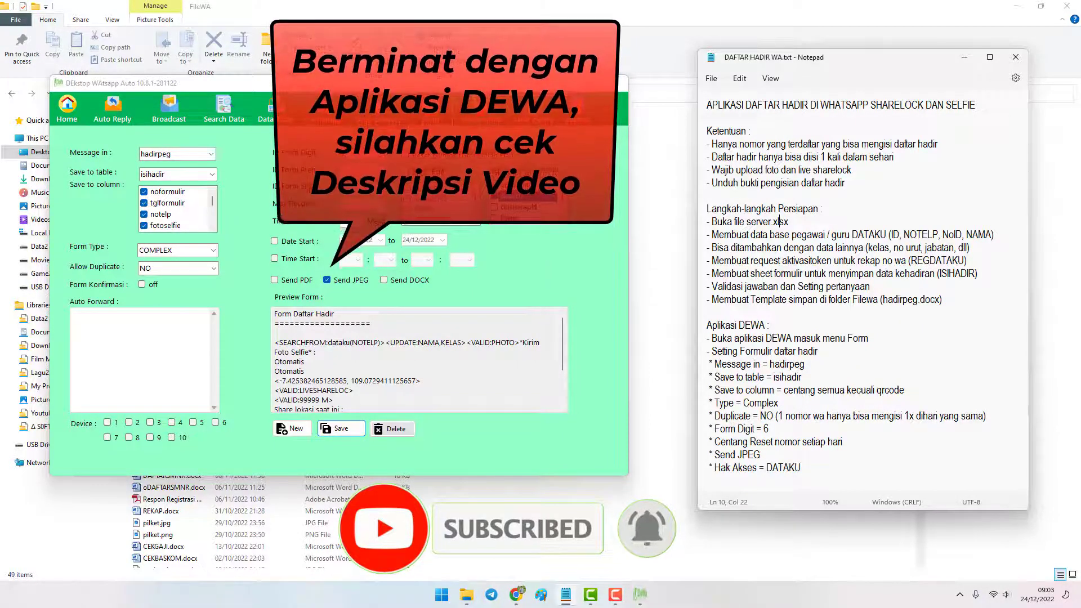
left_click_drag(394, 83, 411, 60)
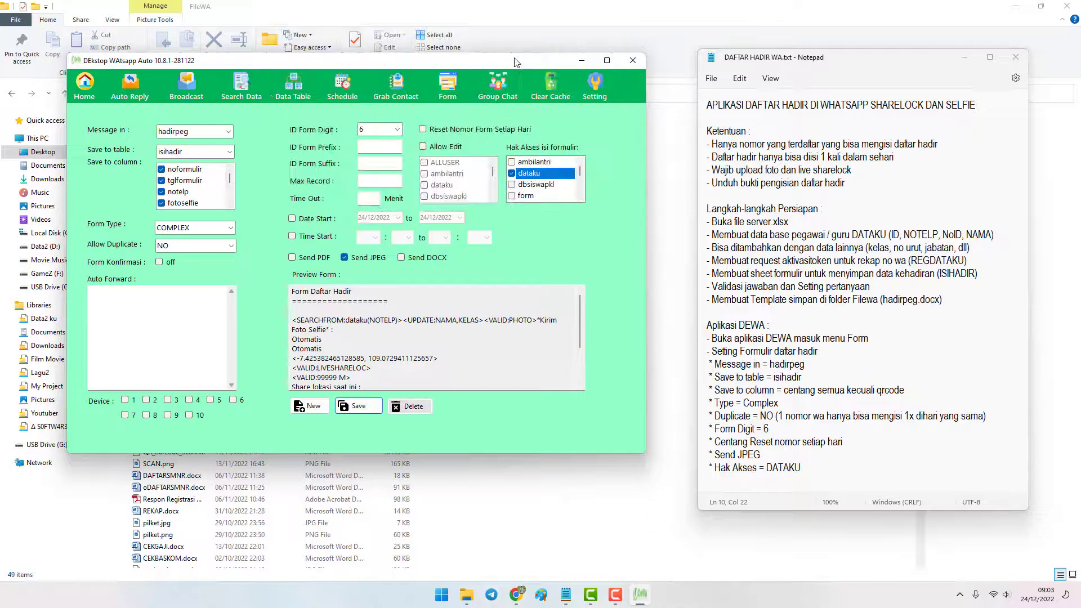